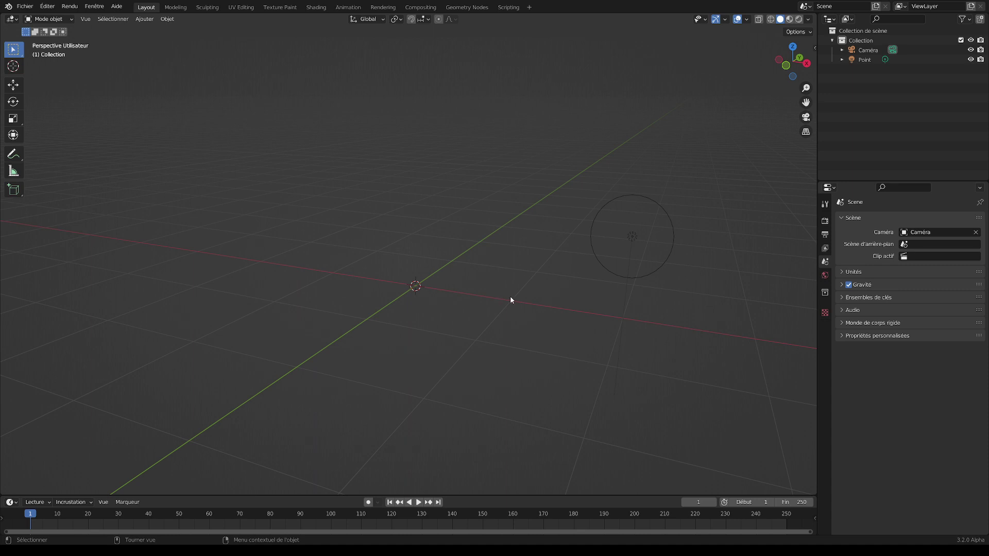
Step: Add a cube and raise it 1 m along Z with gz1
mouse_move(522, 250)
middle_down()
mouse_move(548, 245)
mouse_move(536, 242)
mouse_move(601, 283)
mouse_move(589, 278)
mouse_move(681, 262)
middle_up()
click(144, 19)
click(230, 40)
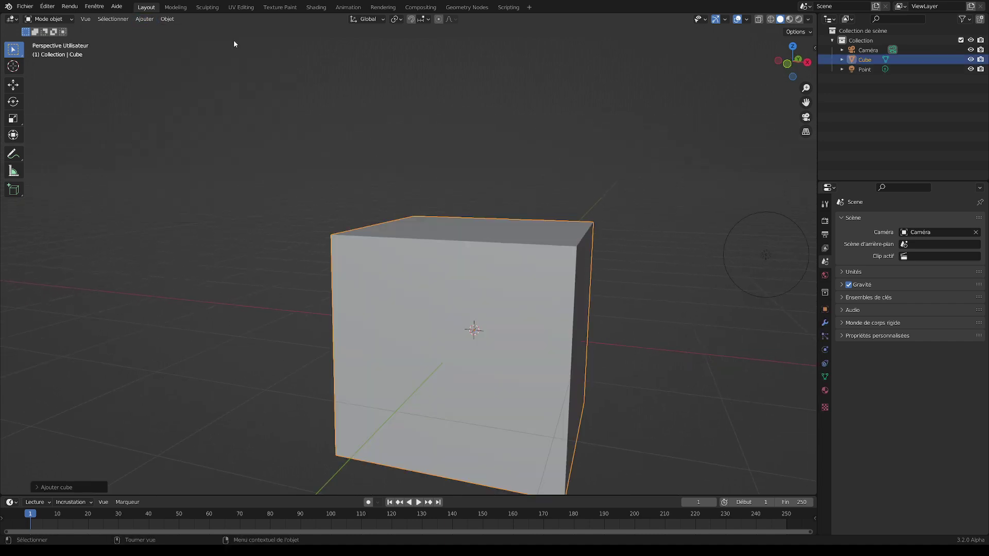
scroll(492, 274, down, 3)
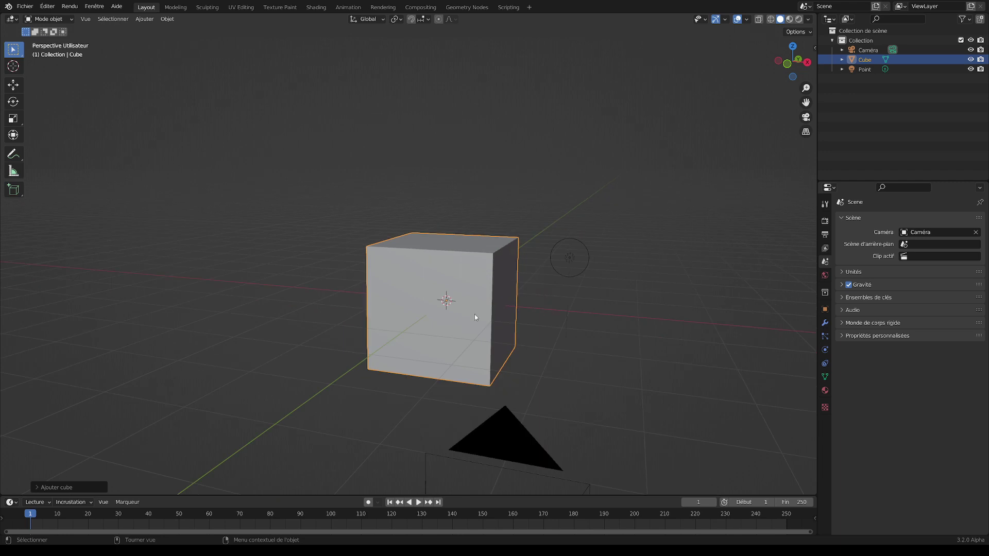
text(g)
text(z1)
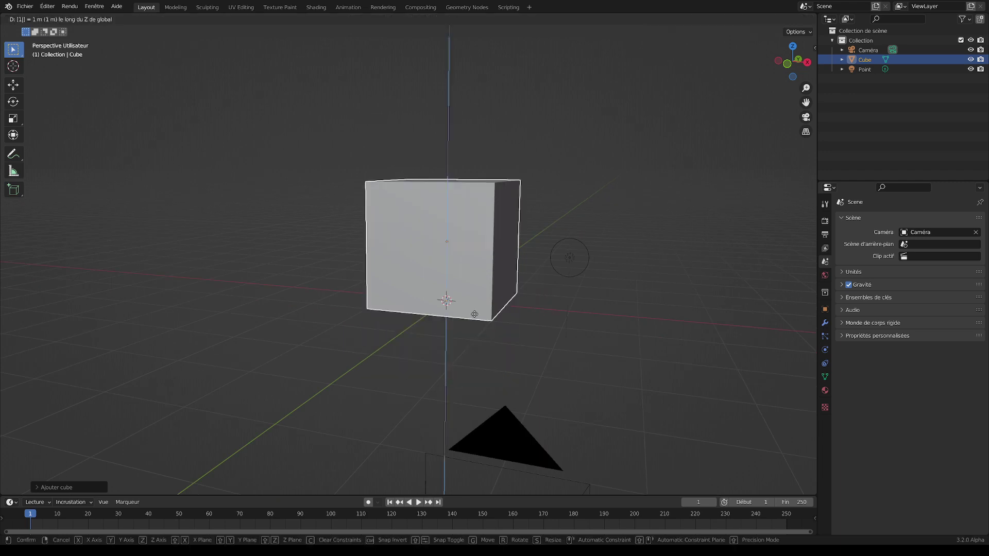
key(Return)
middle_drag(421, 332, 483, 334)
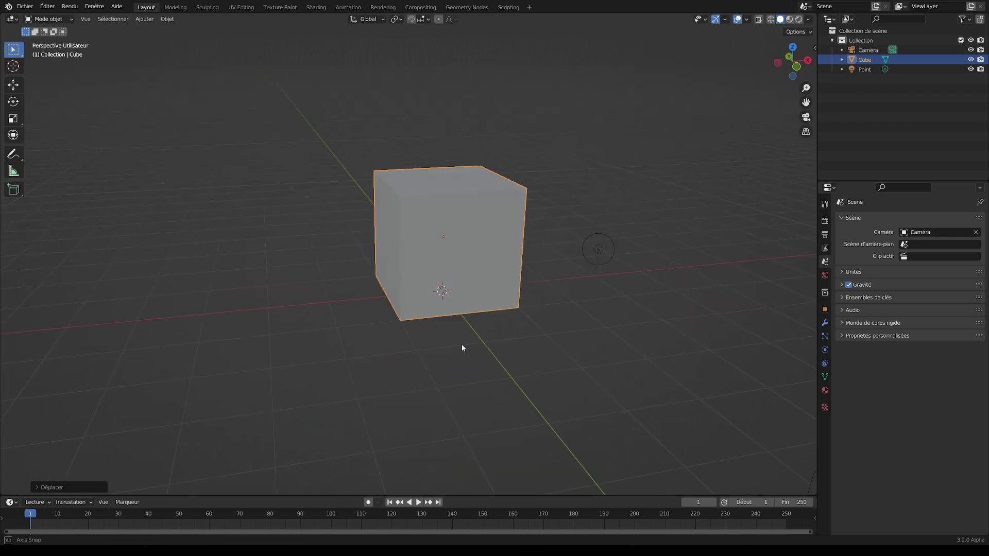
scroll(511, 315, up, 2)
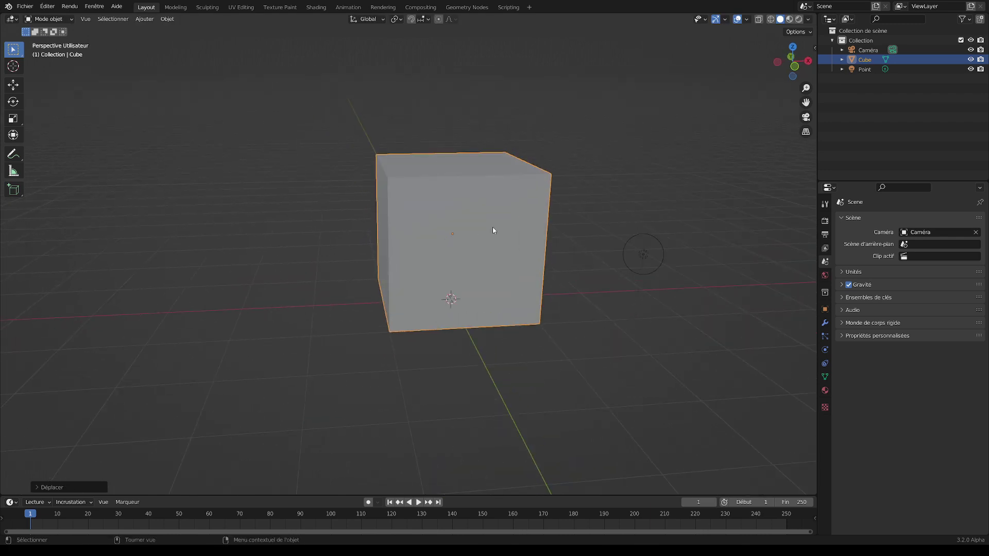
Step: In Edit Mode, delete the cube's top front-right corner vertex
key(Tab)
middle_drag(572, 212, 554, 210)
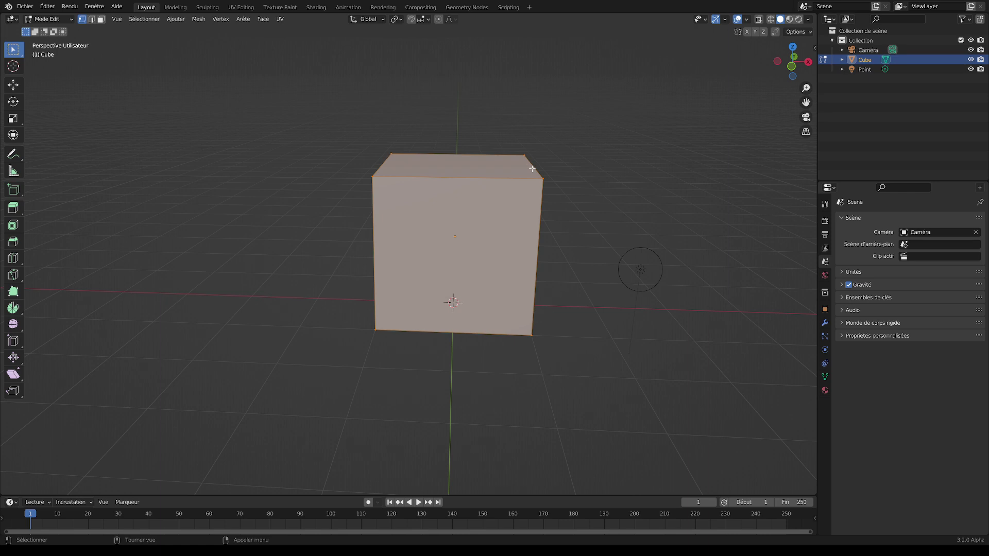
click(545, 179)
key(x)
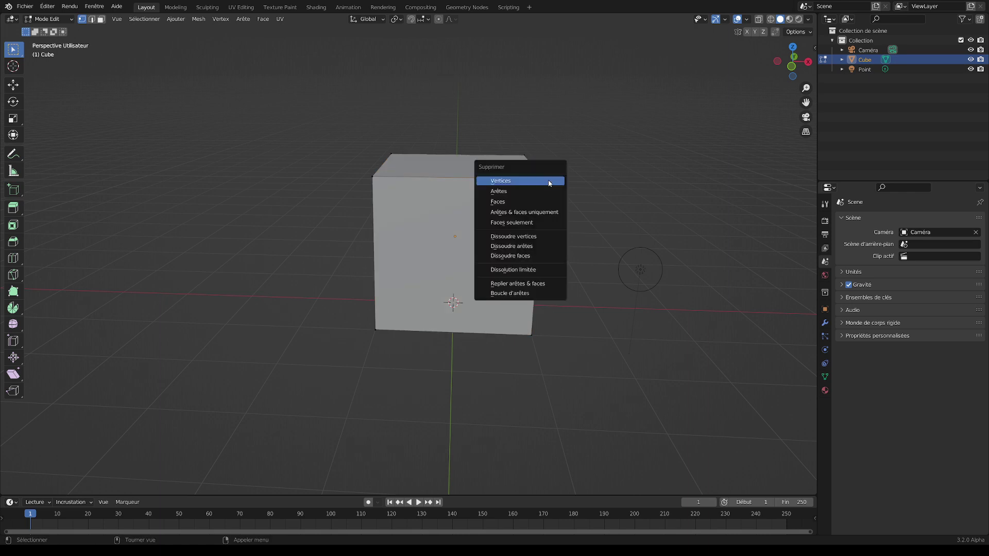
click(549, 183)
Step: Inspect the opened corner backdrop and return to Object Mode
mouse_move(590, 191)
middle_down()
mouse_move(553, 195)
mouse_move(577, 206)
middle_up()
scroll(553, 194, up, 2)
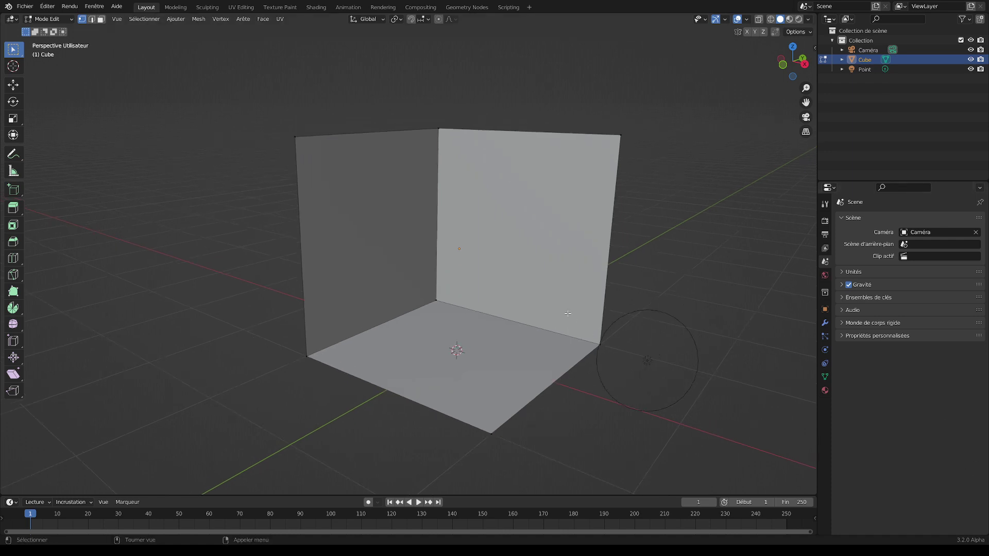
scroll(567, 313, down, 1)
scroll(567, 313, up, 3)
mouse_move(567, 313)
middle_down()
mouse_move(594, 294)
mouse_move(407, 247)
middle_up()
scroll(594, 294, down, 1)
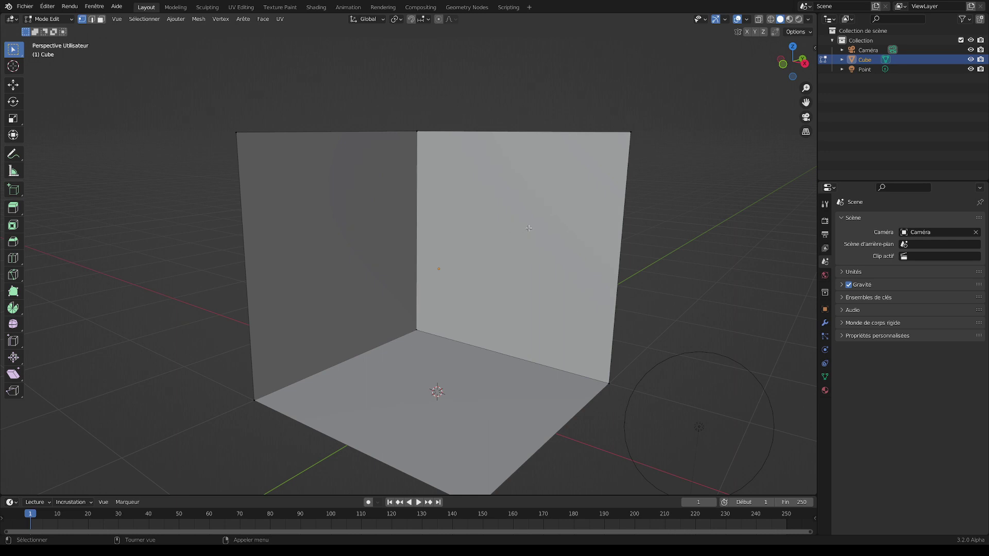
scroll(529, 228, down, 1)
scroll(601, 225, down, 1)
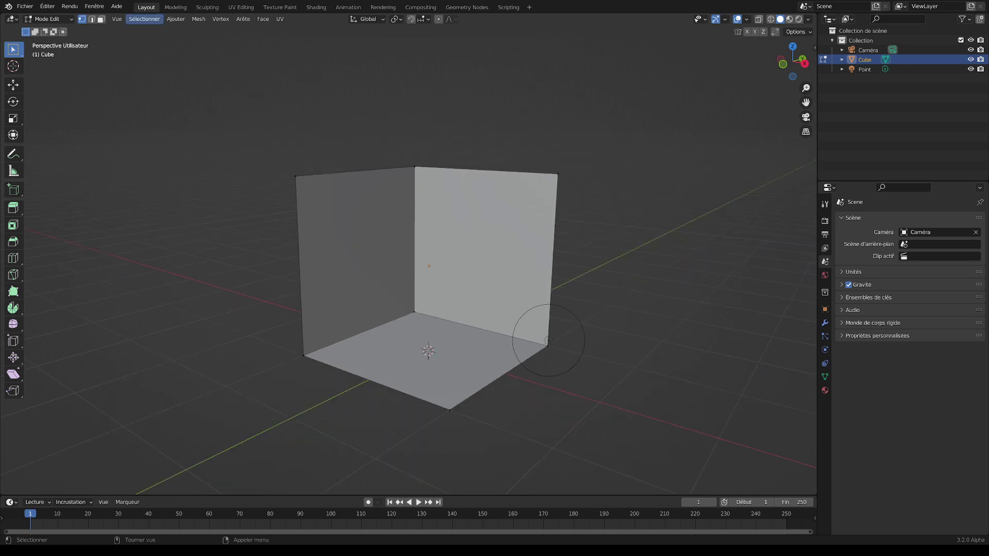
click(58, 21)
Step: Delete the old light and try a point light, undoing its misplaced move
click(549, 342)
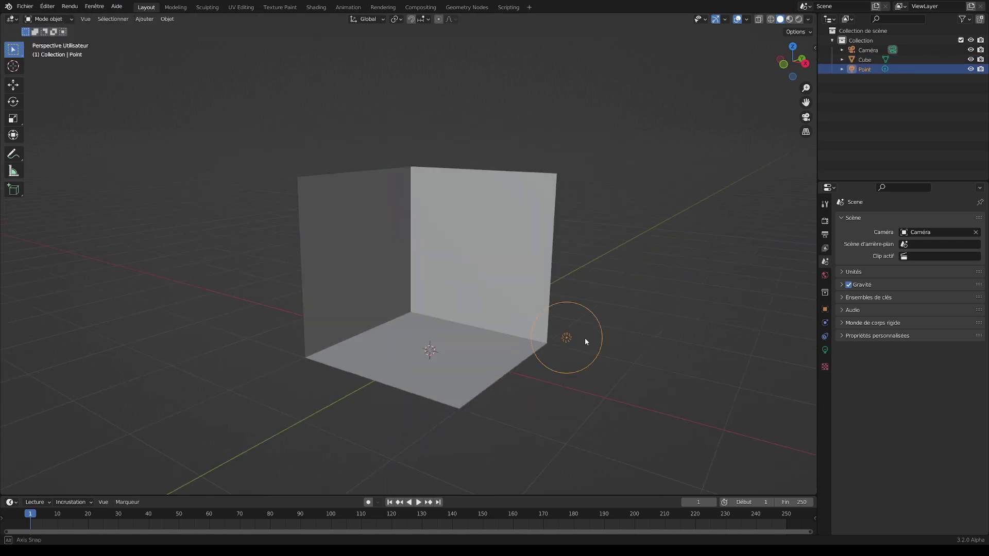
middle_drag(585, 338, 629, 333)
key(Delete)
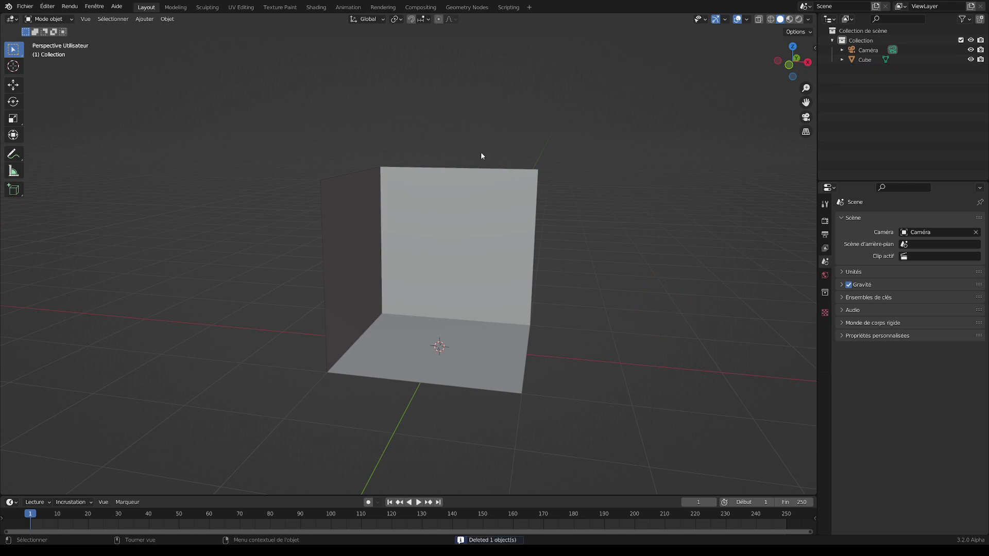
click(143, 20)
mouse_move(162, 150)
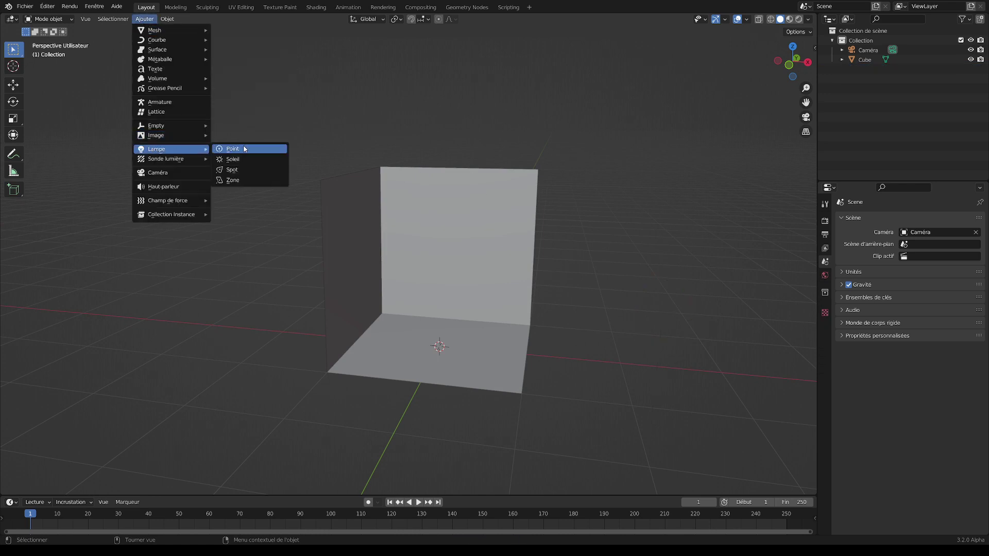
click(232, 151)
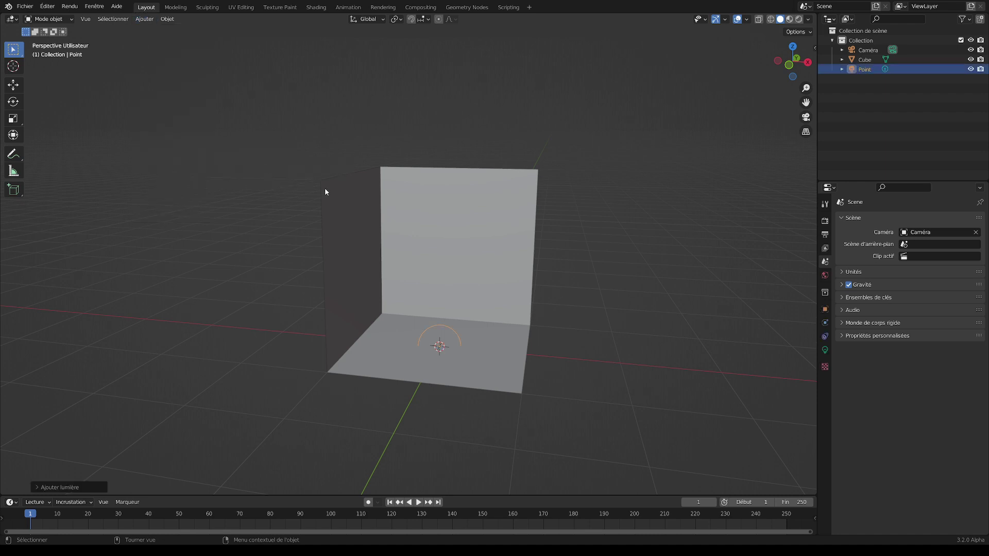
text(g)
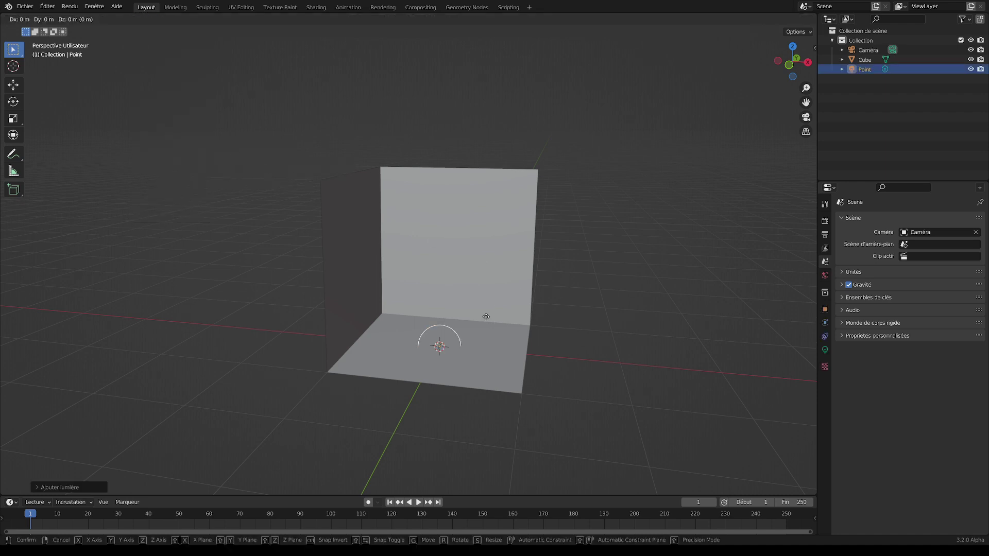
text(z1)
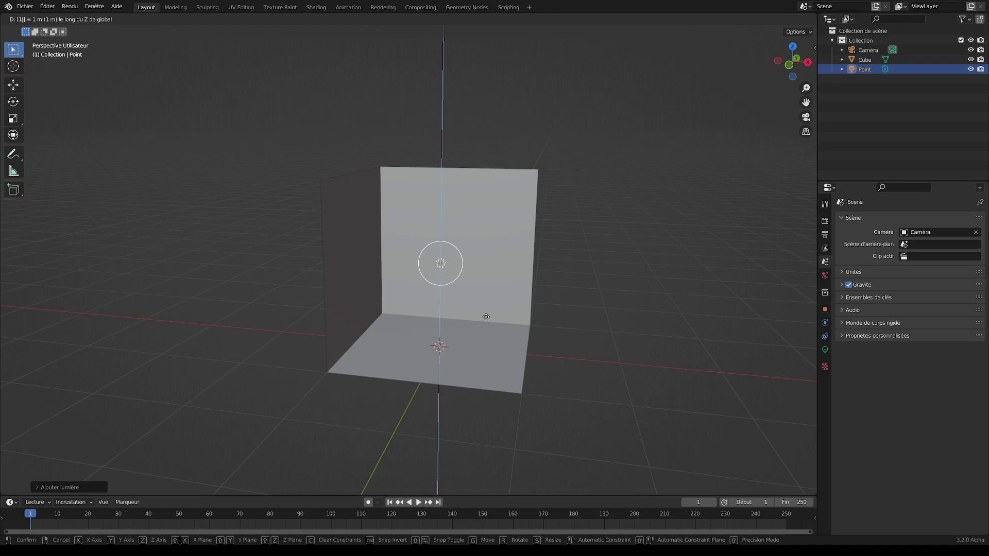
key(y)
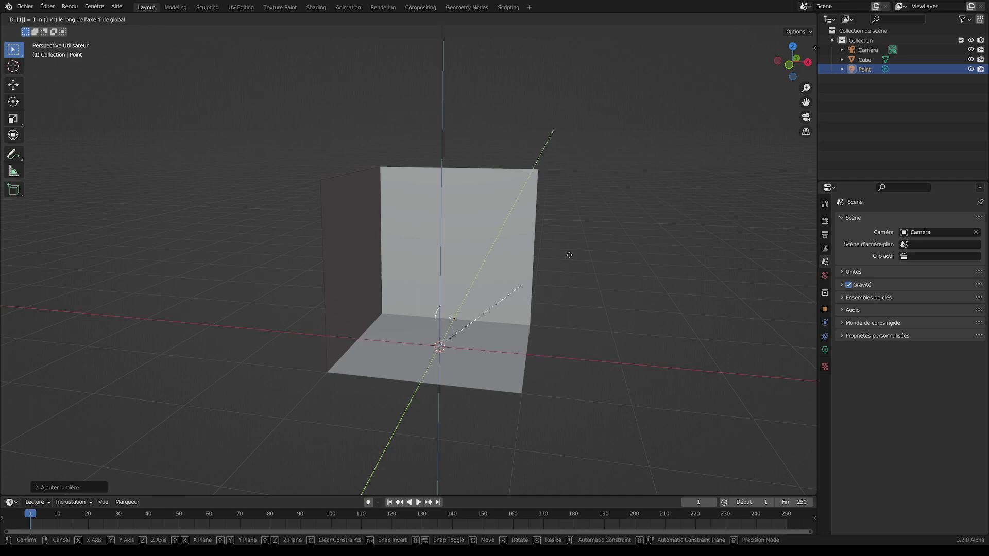
key(Escape)
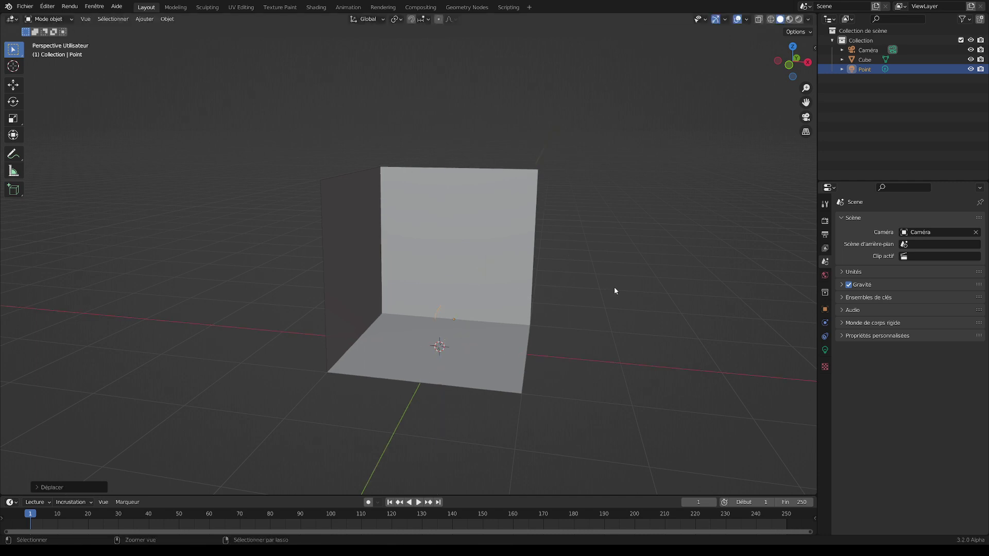
key(ctrl+z)
Step: Add a new point light and raise it 1 m along Z
click(454, 349)
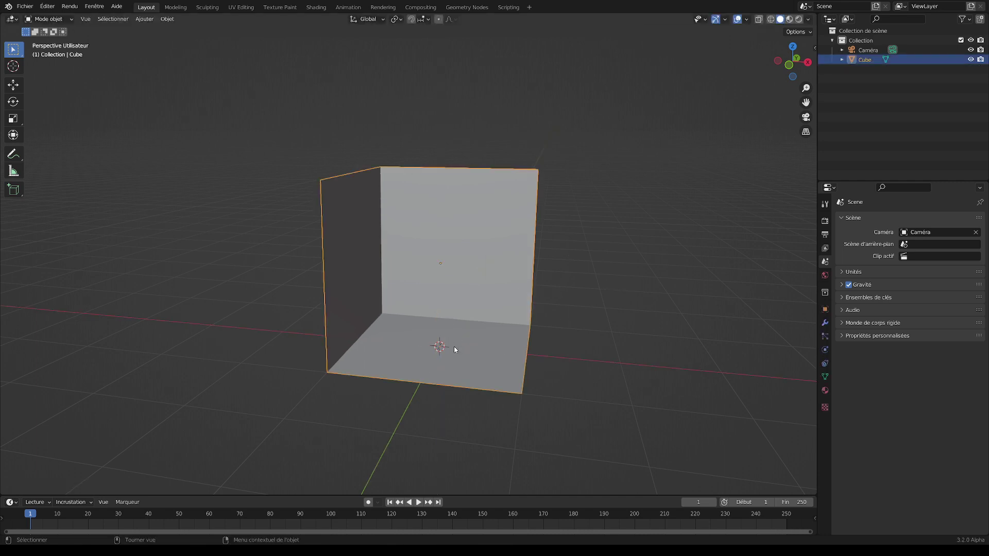
click(611, 276)
click(144, 19)
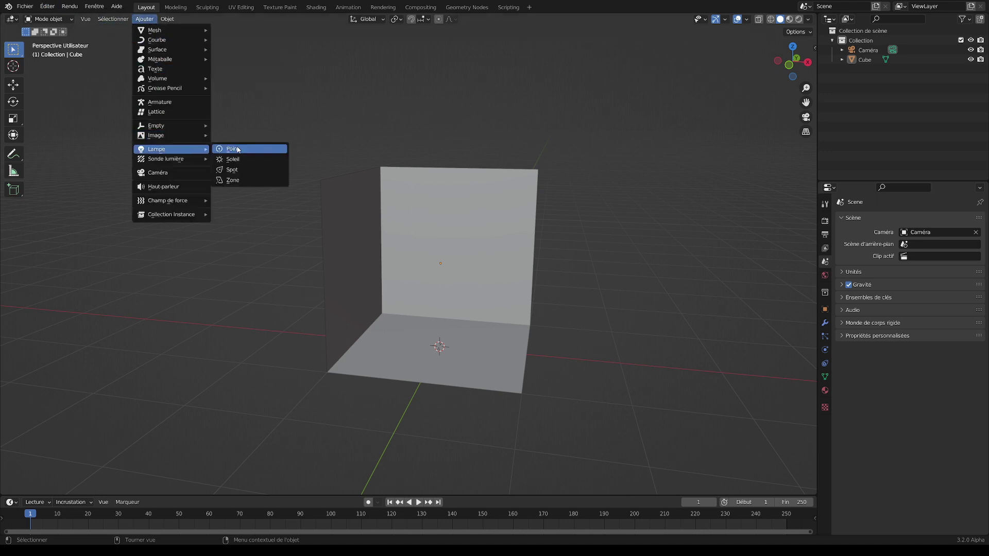
click(239, 150)
text(gz1)
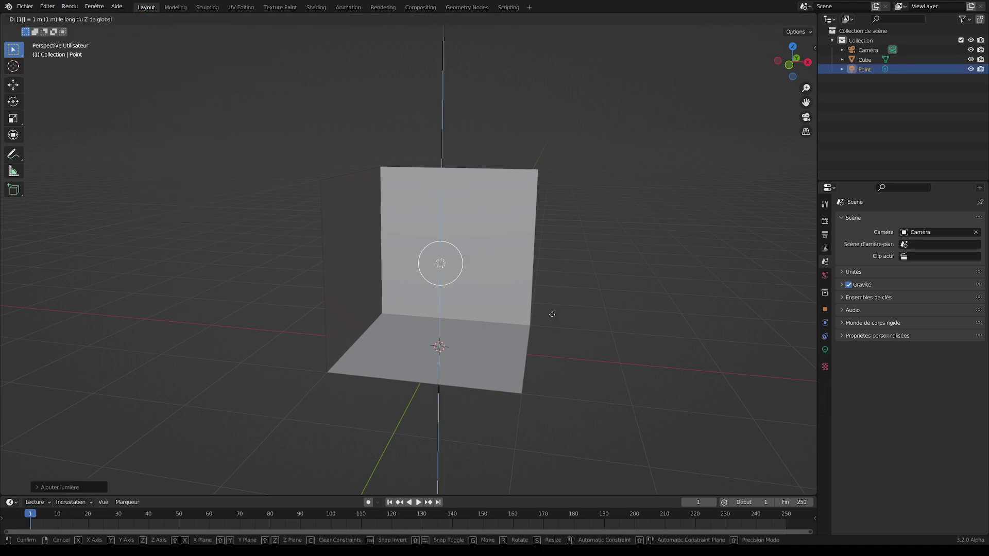
key(Return)
mouse_move(594, 267)
middle_down()
mouse_move(587, 258)
mouse_move(622, 260)
mouse_move(376, 285)
middle_up()
scroll(587, 258, up, 3)
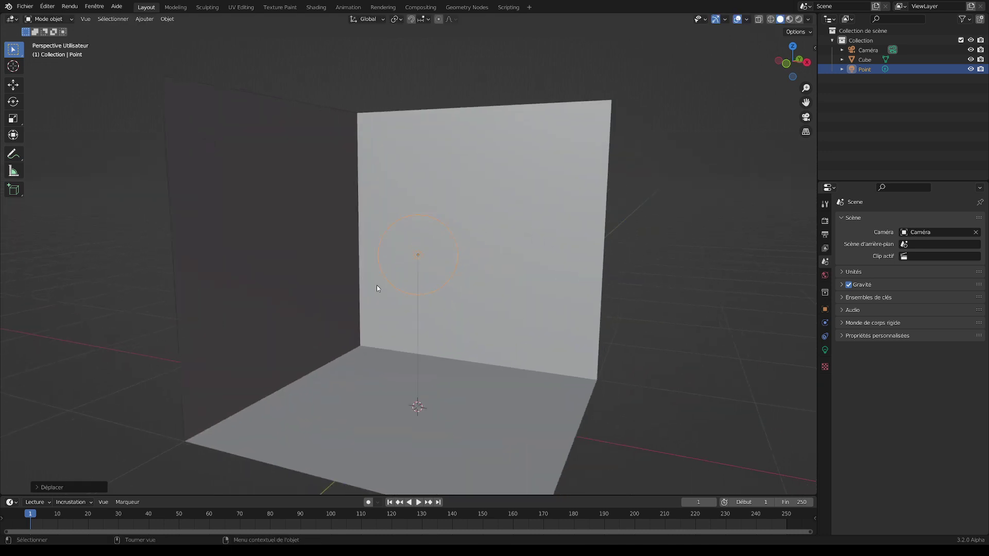
Step: Show the point light's settings and look around the lit backdrop
click(825, 349)
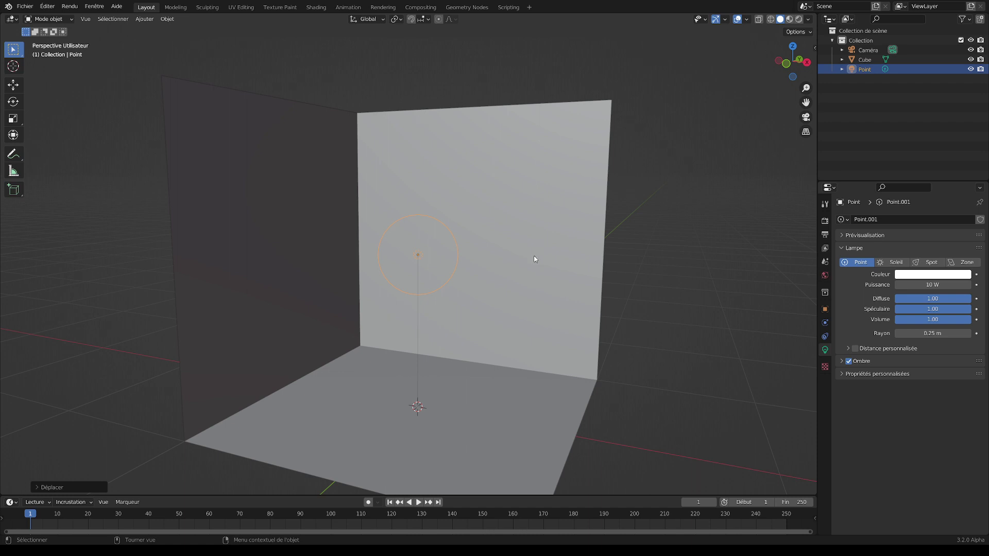
middle_drag(537, 256, 533, 254)
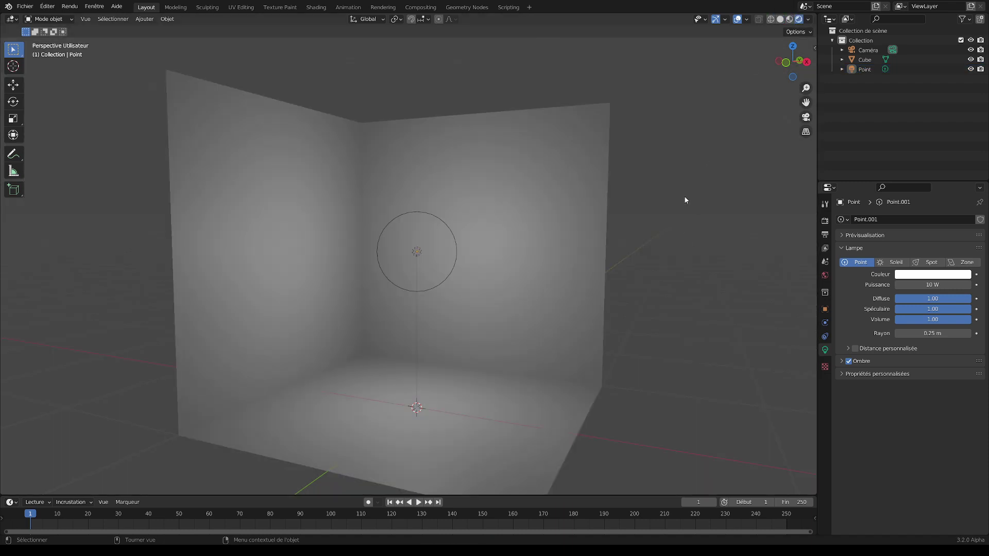
mouse_move(685, 199)
middle_down()
mouse_move(732, 201)
mouse_move(695, 202)
middle_up()
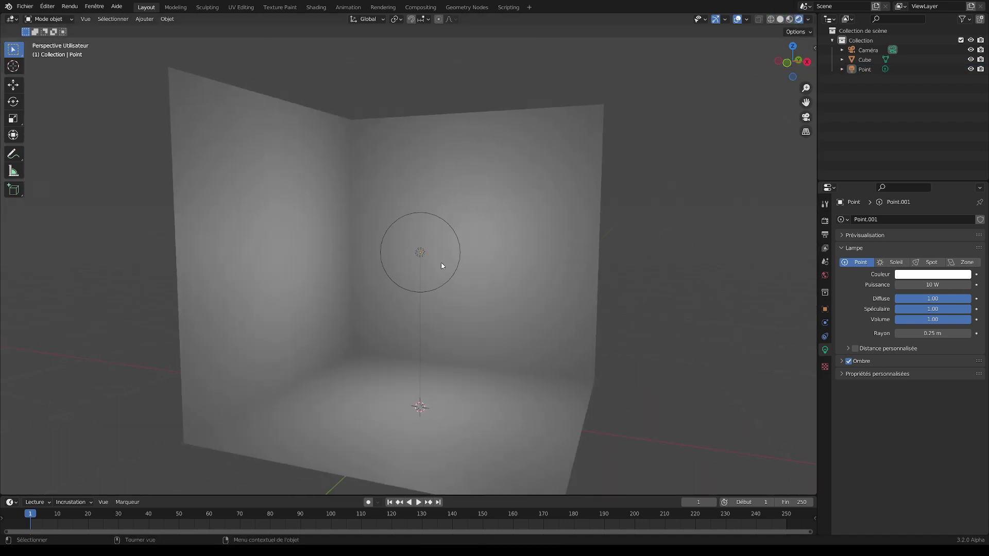
Step: Raise the point light a little higher along Z, then select the corner backdrop
click(419, 256)
middle_drag(488, 265, 483, 261)
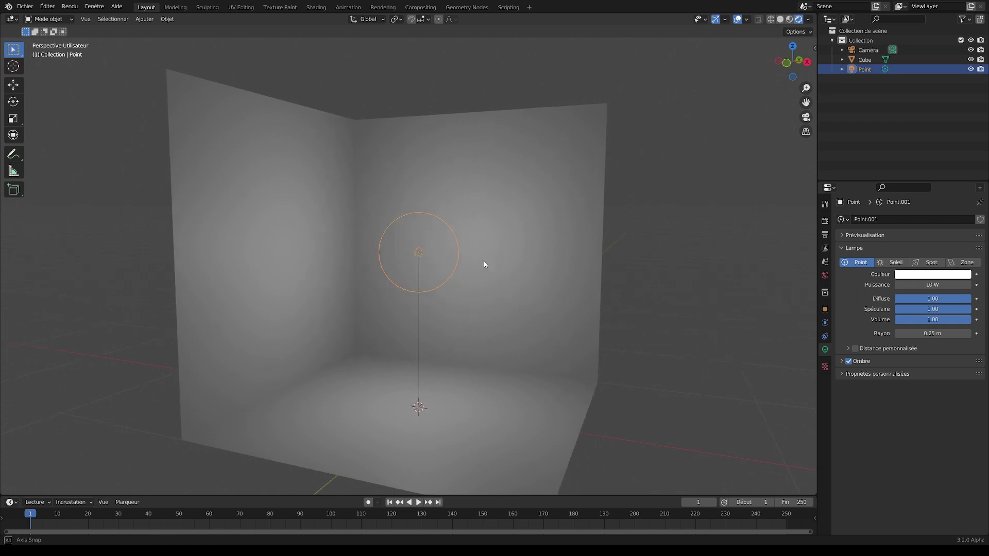
key(g)
key(z)
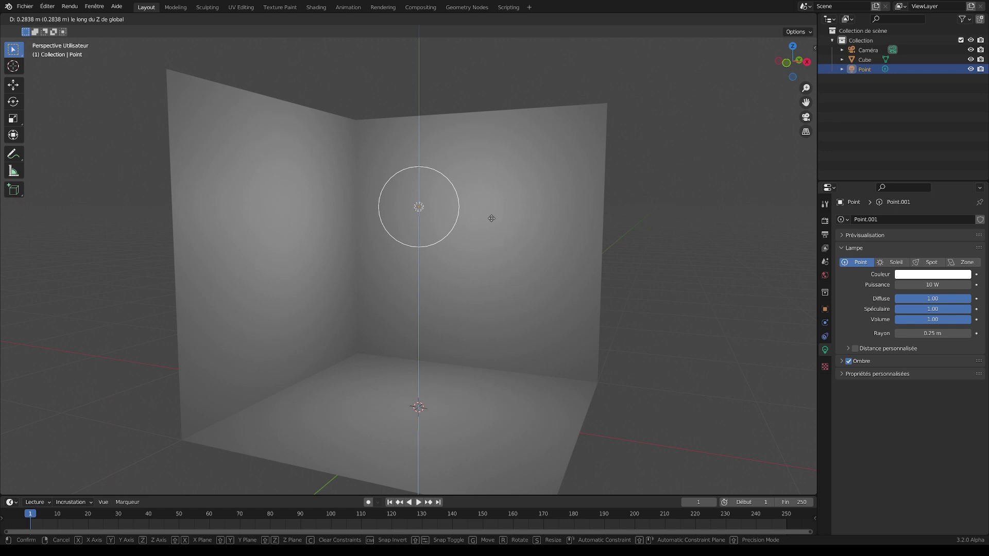
click(492, 221)
middle_drag(579, 247, 577, 249)
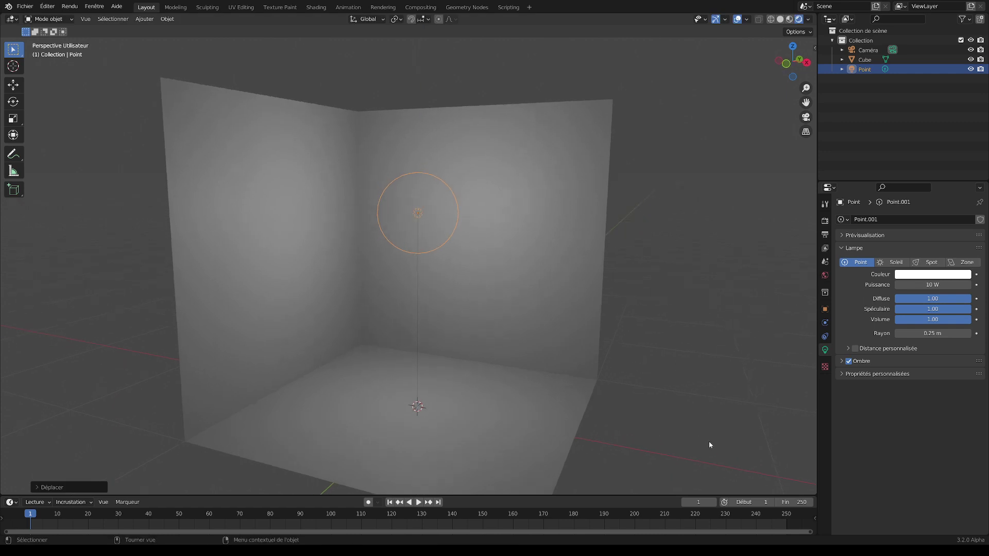
click(548, 323)
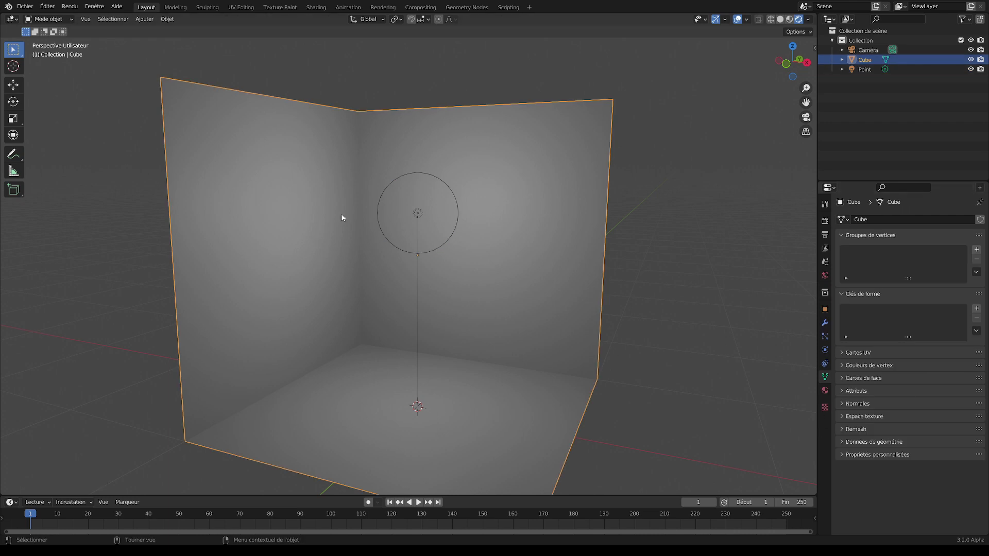
Step: Give the backdrop a new material with roughness 0.100
click(825, 390)
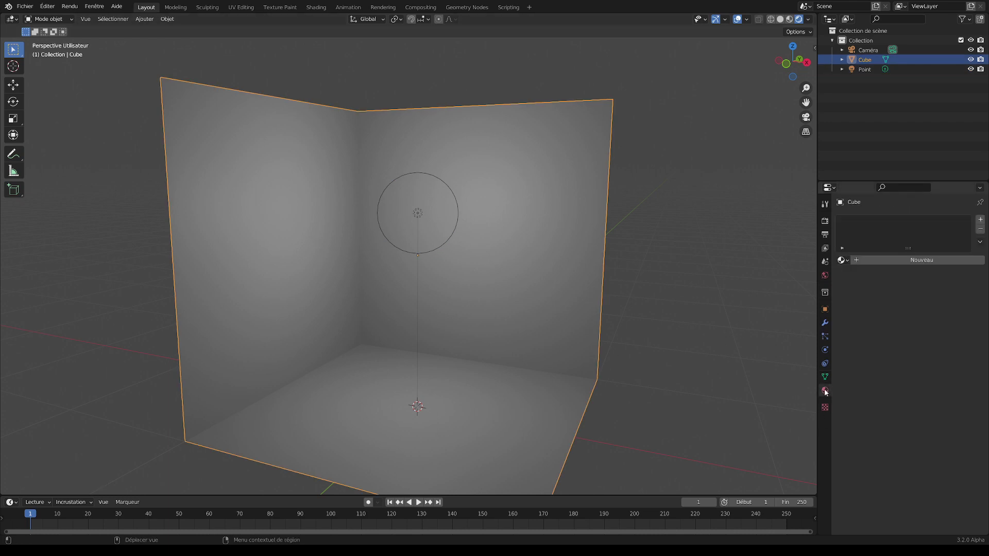
click(898, 261)
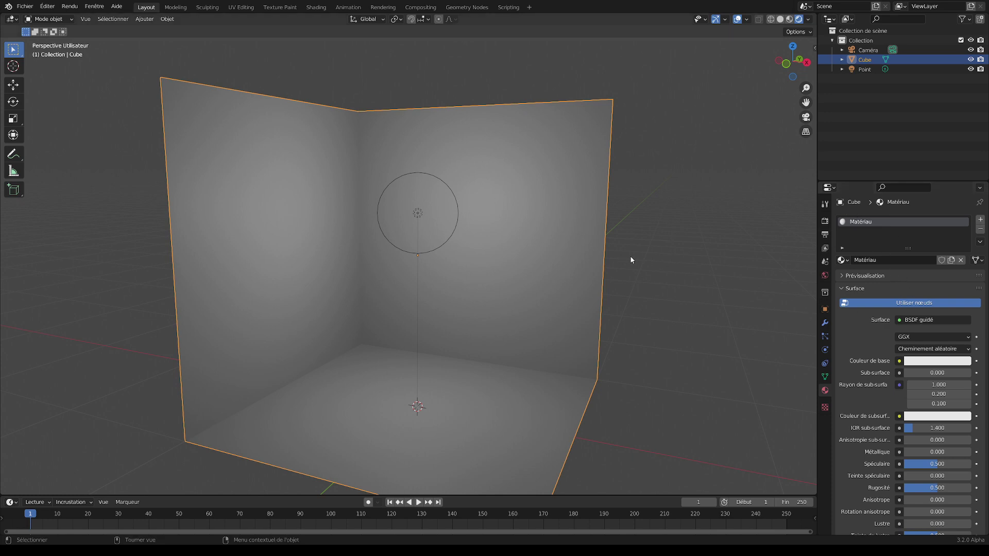
middle_drag(631, 259, 635, 256)
scroll(897, 384, down, 3)
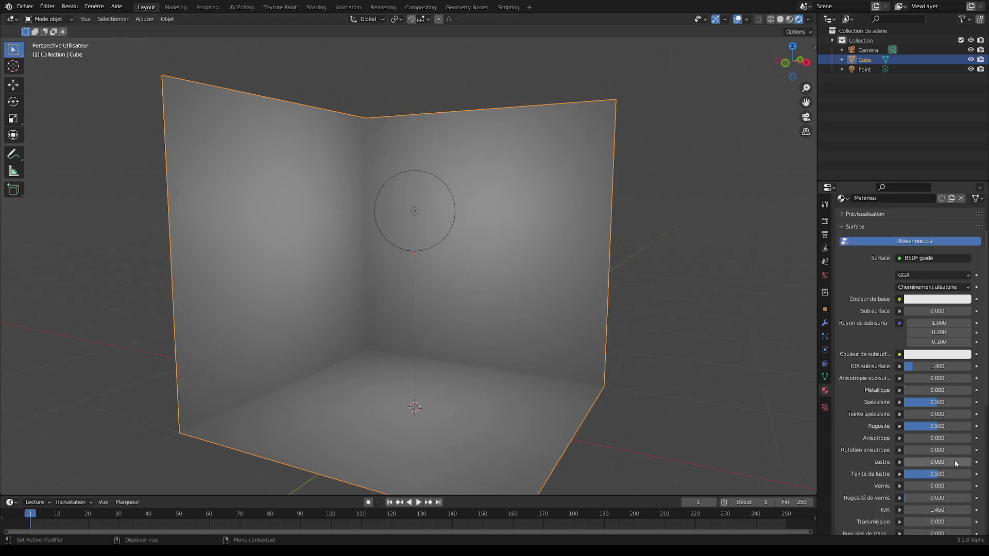
drag(938, 426, 913, 426)
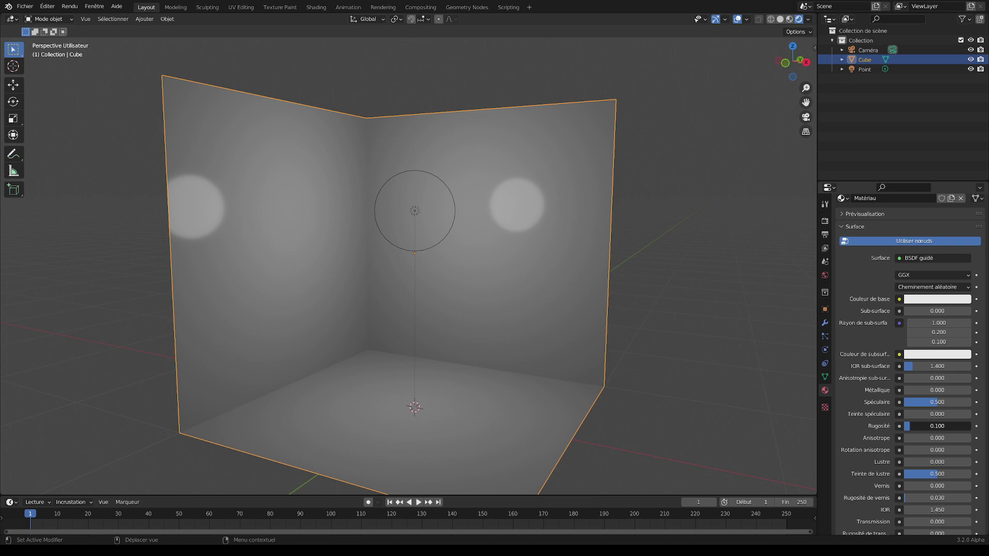
middle_drag(534, 278, 576, 296)
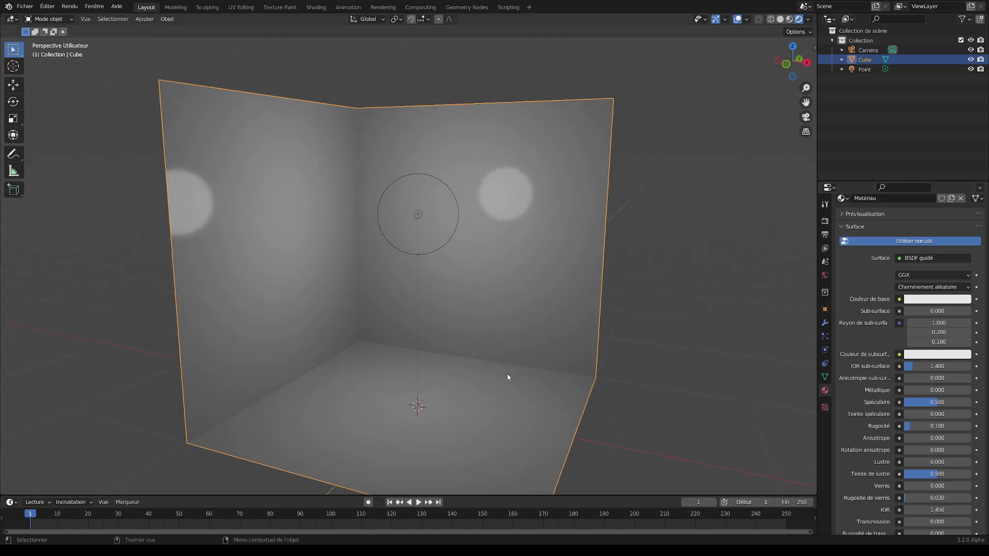
mouse_move(534, 404)
middle_down()
mouse_move(558, 393)
mouse_move(540, 384)
middle_up()
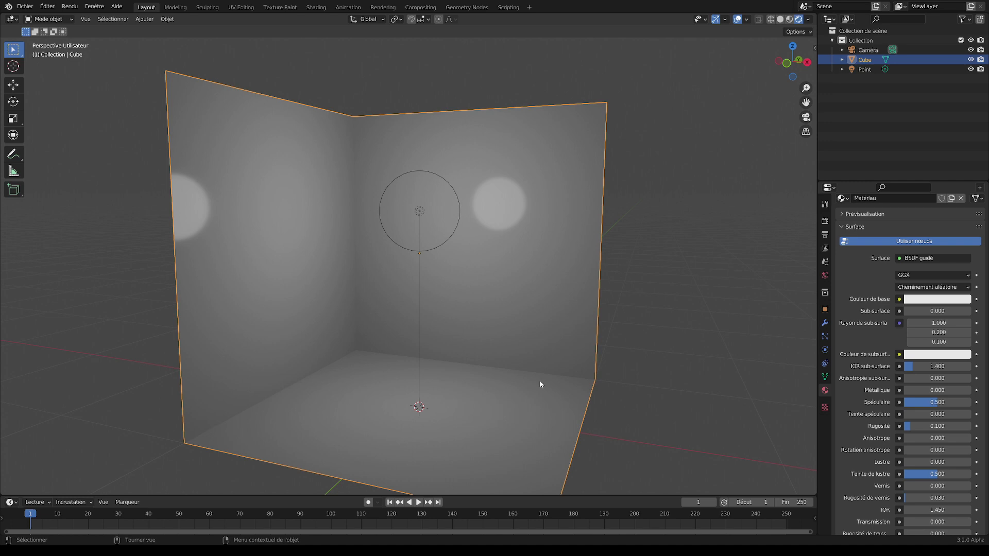
Step: Lower the point light about 0.35 m along Z and reselect the backdrop
click(421, 211)
key(g)
key(z)
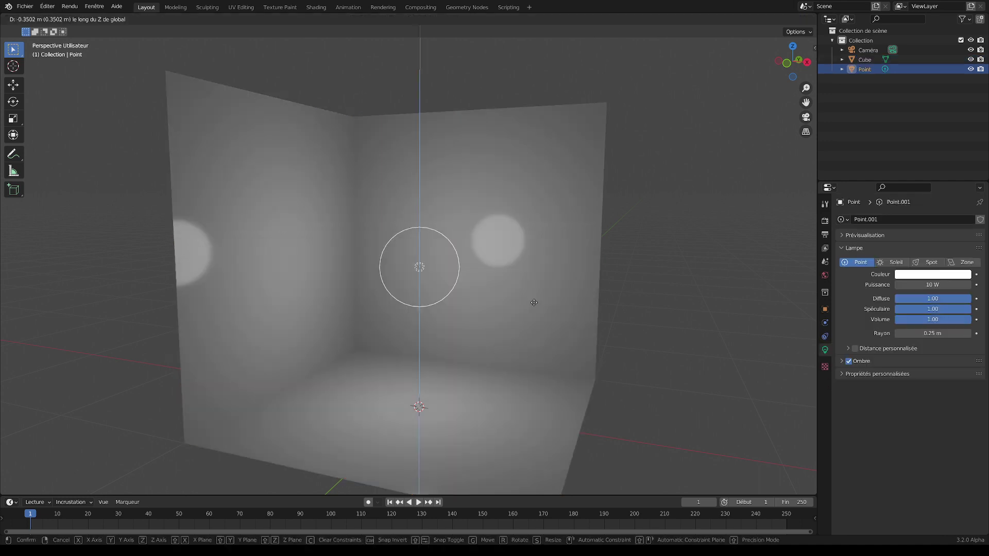
click(537, 354)
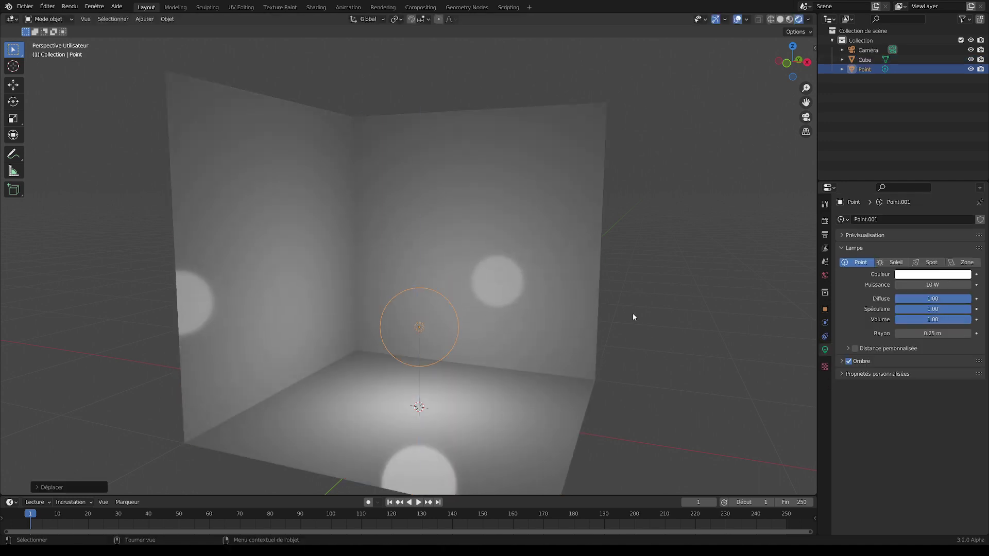
click(445, 241)
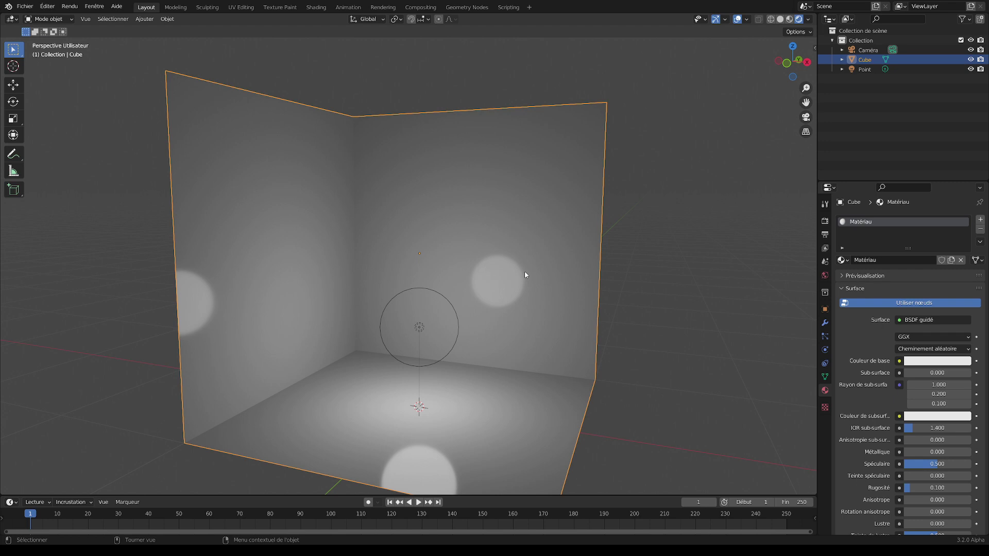
Step: Add a second material slot holding a new material, Matériau.001
click(980, 219)
click(881, 279)
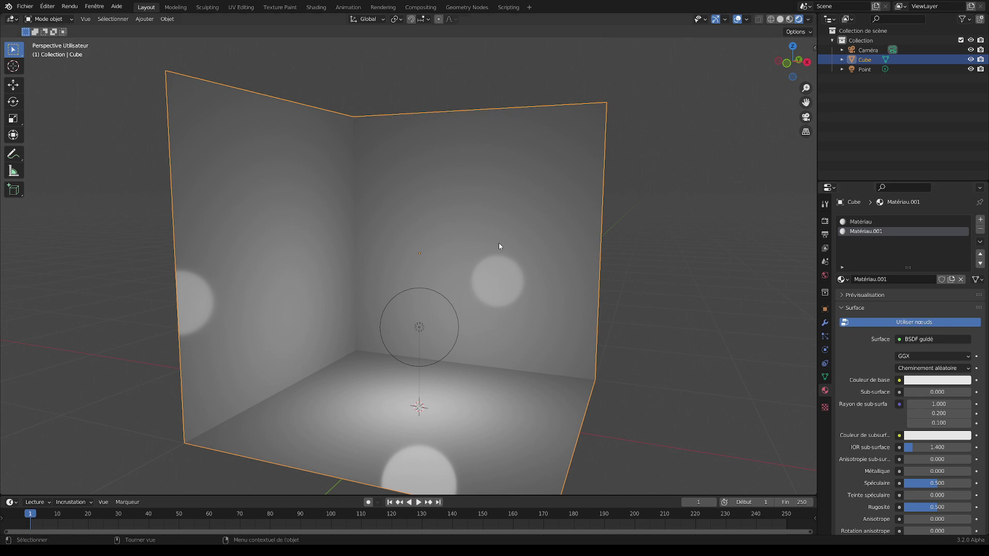
Step: Select the back and left wall faces in face mode and make Matériau.001 active
key(Tab)
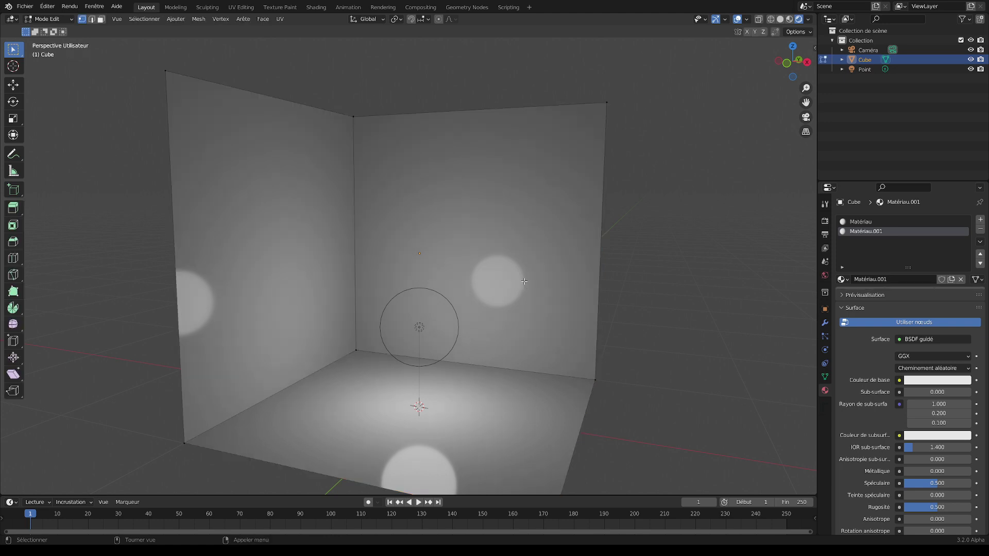
click(100, 19)
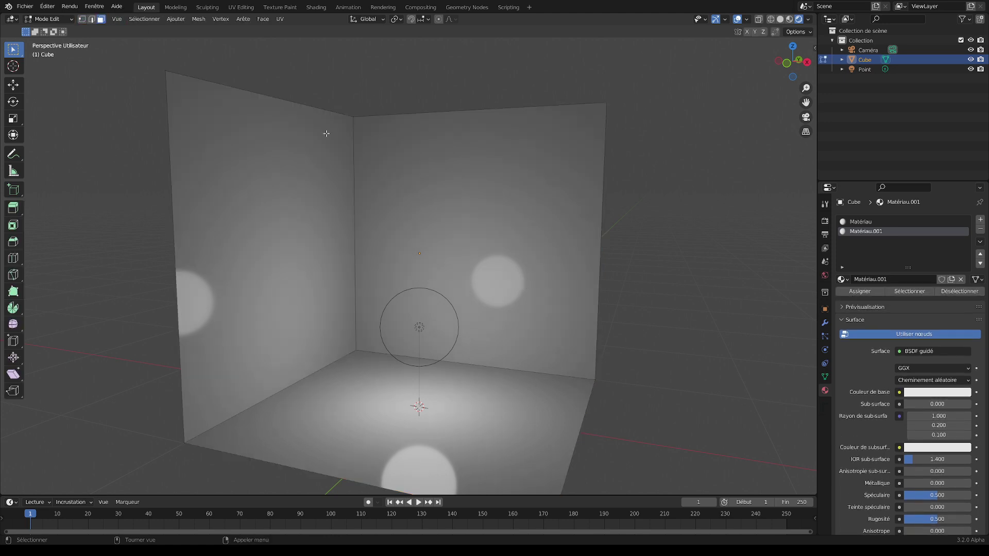
click(506, 217)
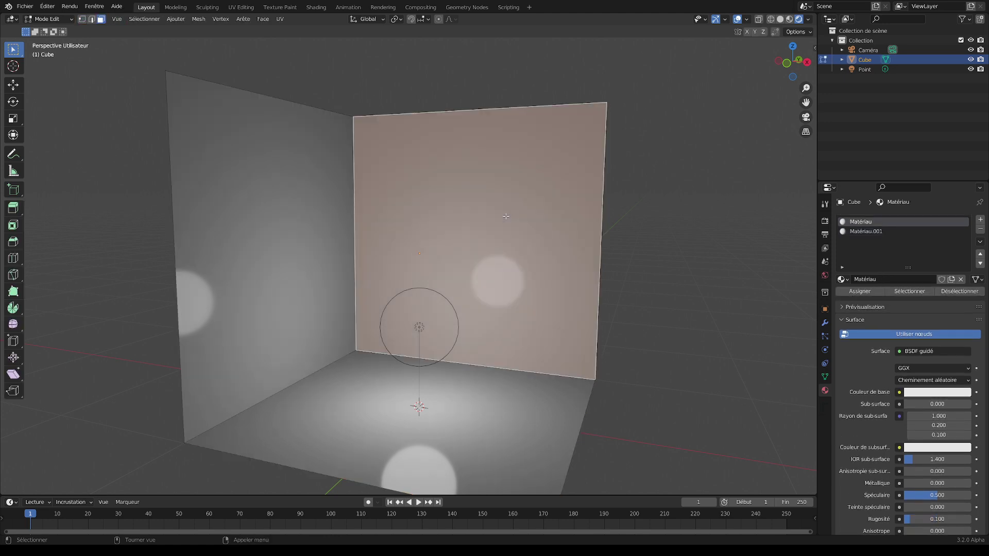
shift+click(294, 220)
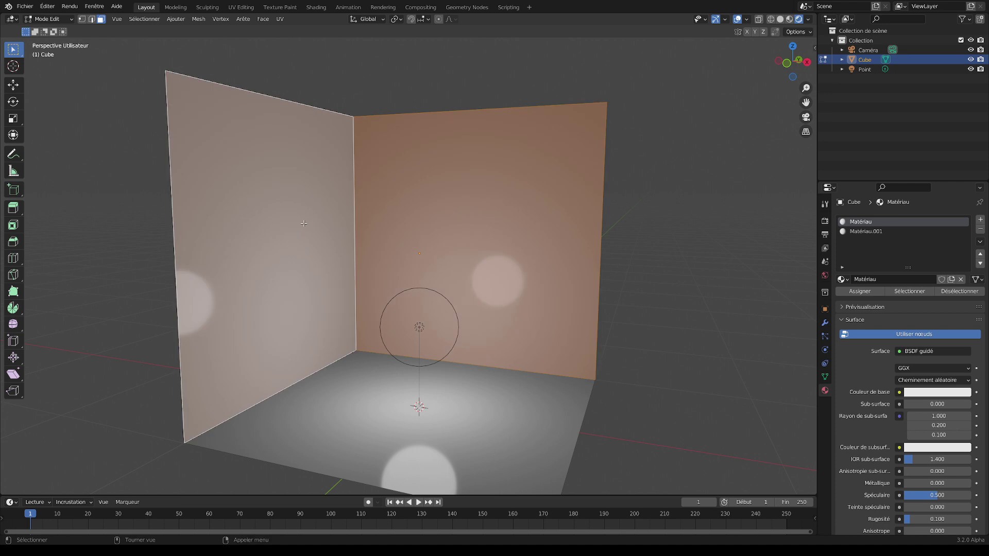
shift+click(378, 217)
shift+click(453, 213)
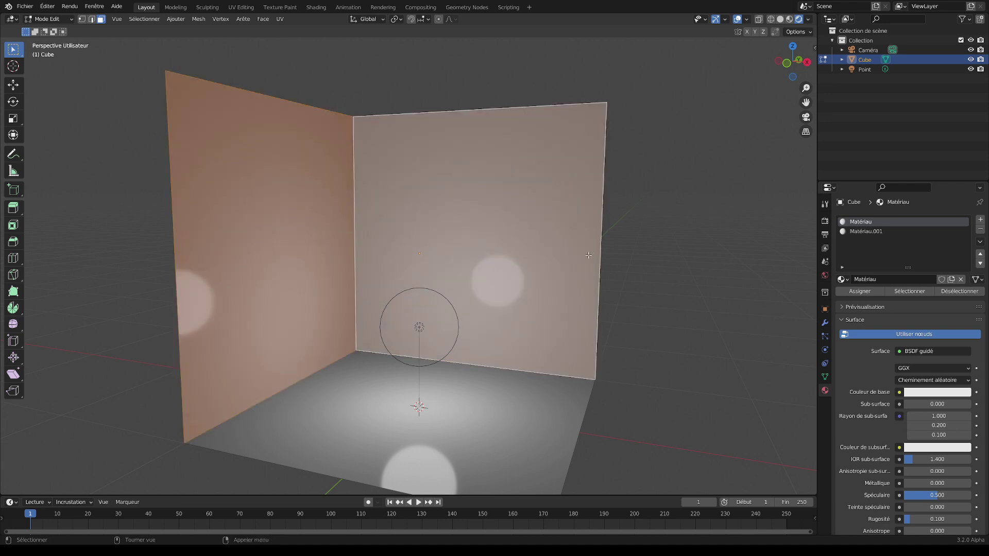
middle_drag(658, 267, 659, 274)
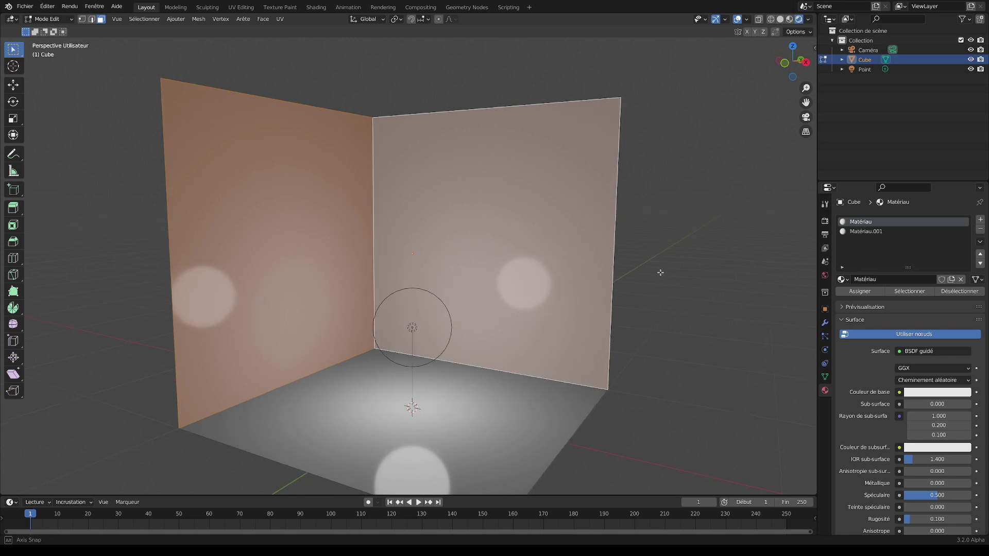
click(883, 231)
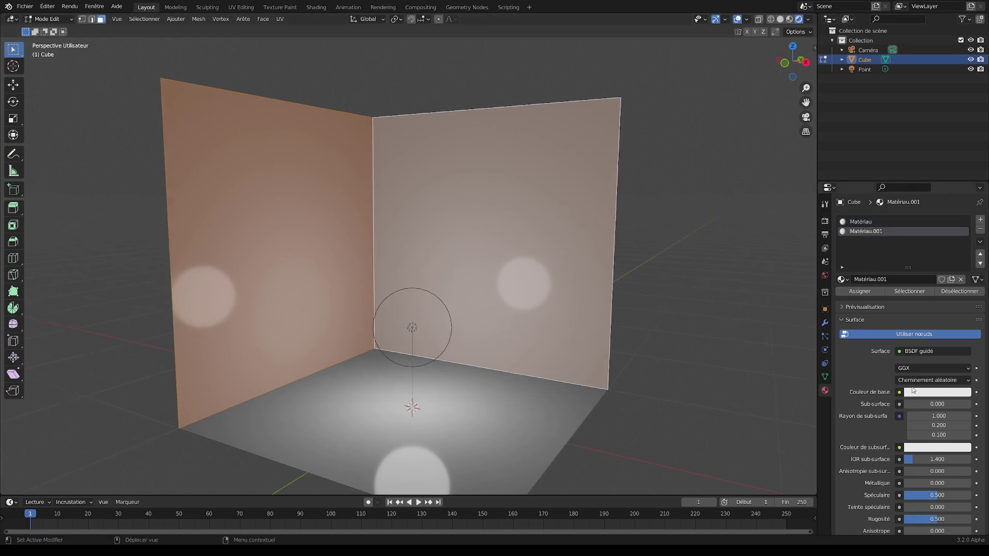
Step: Set Matériau.001's base colour to an orange hue darkened to about 0.275 value
click(931, 392)
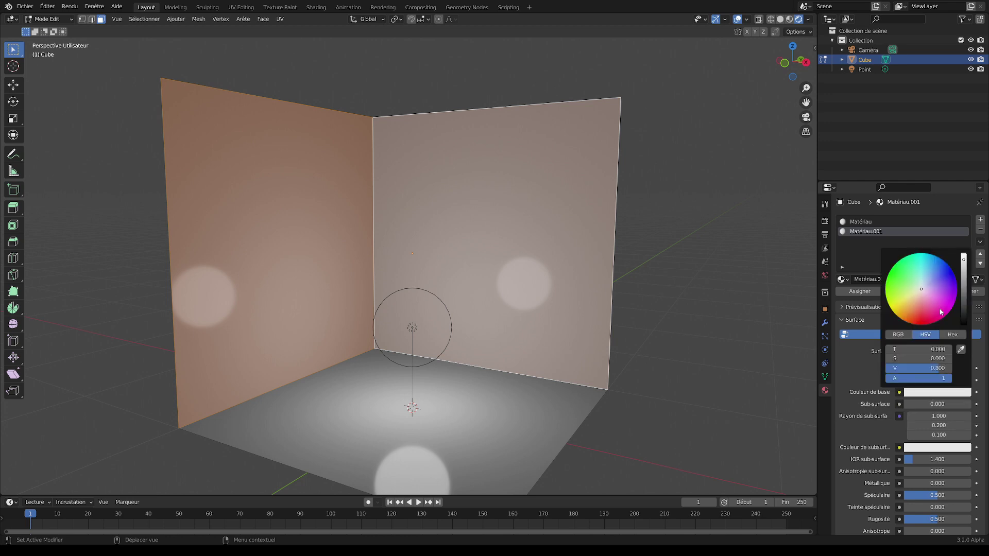
drag(922, 302, 911, 306)
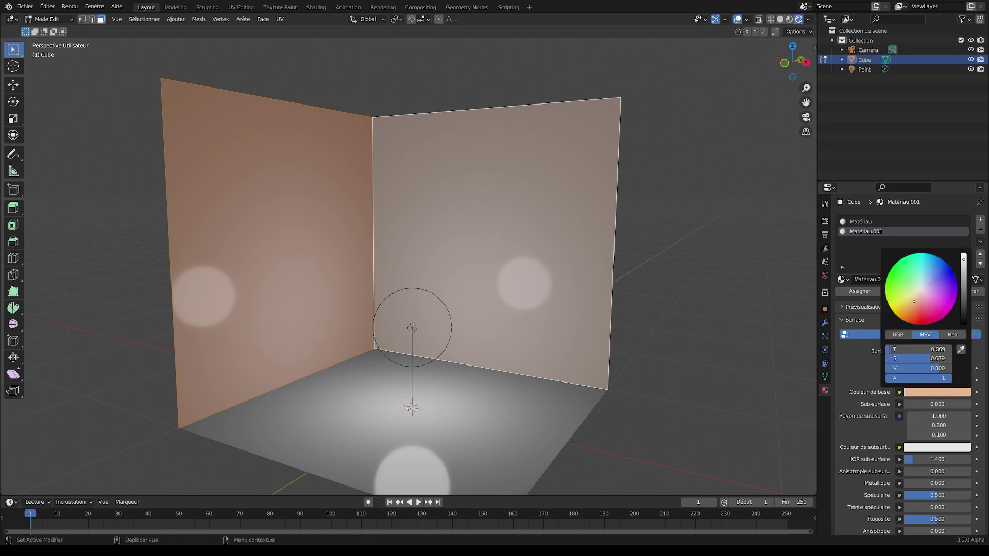
drag(963, 270, 963, 286)
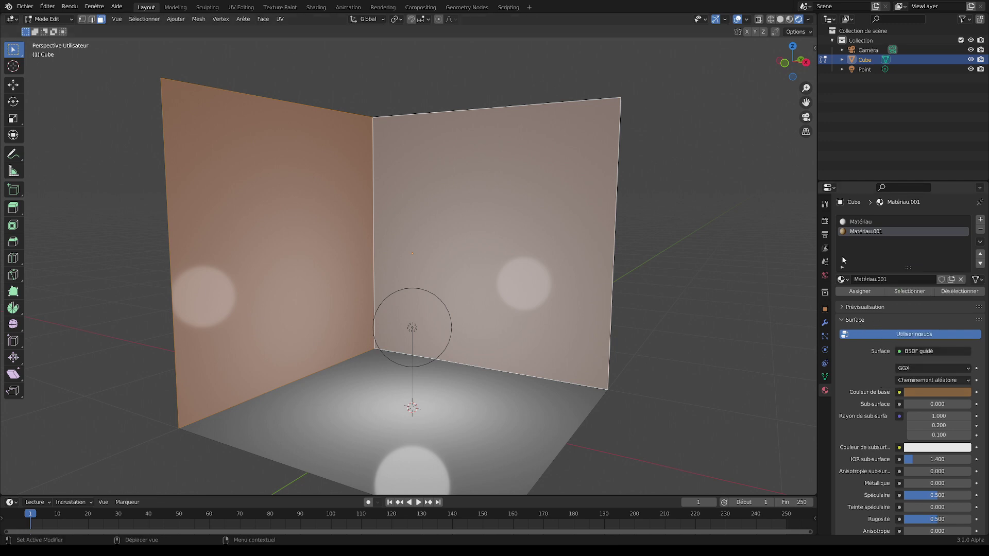
click(861, 222)
Step: Assign Matériau.001 to both upright wall faces, leaving the floor glossy, then deselect
click(863, 224)
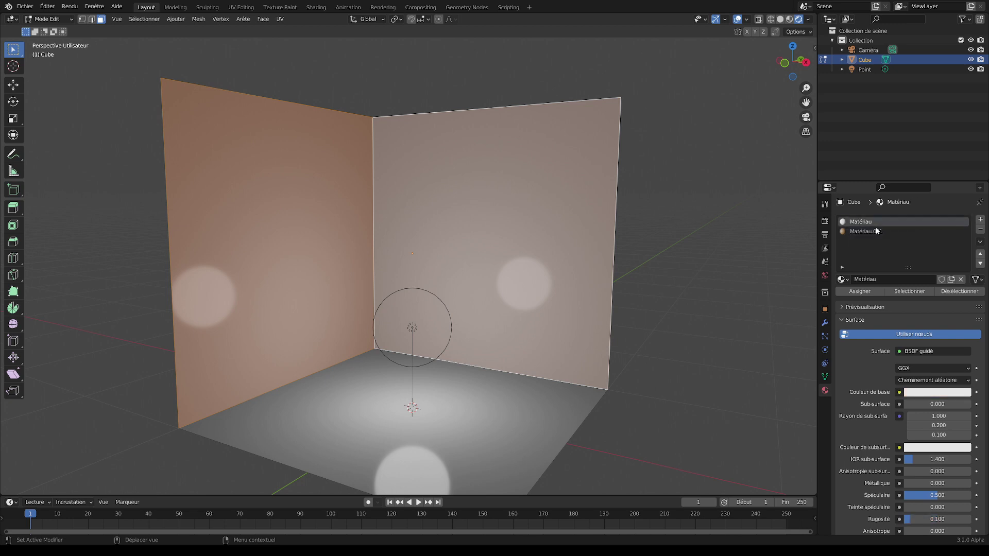
click(879, 232)
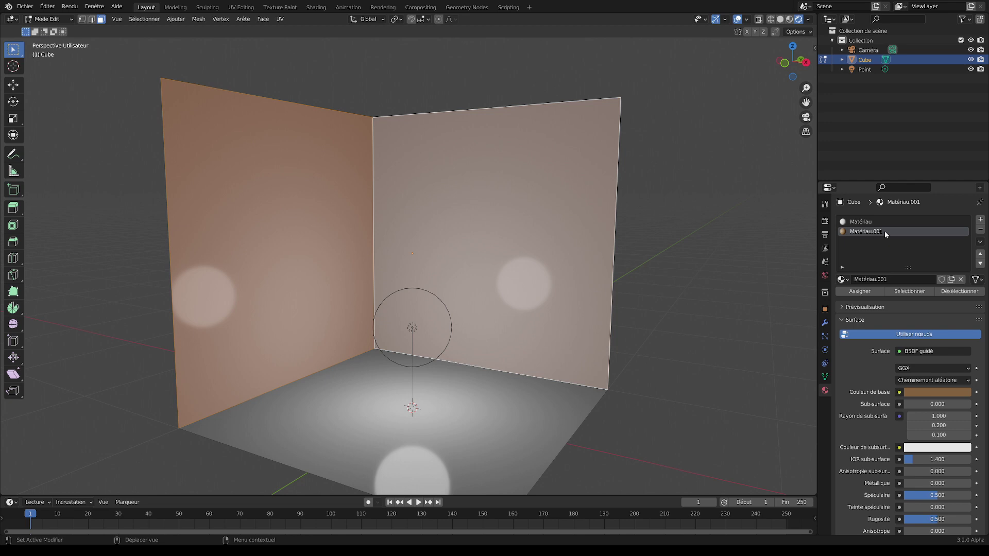
key(ctrl+z)
key(ctrl+z)
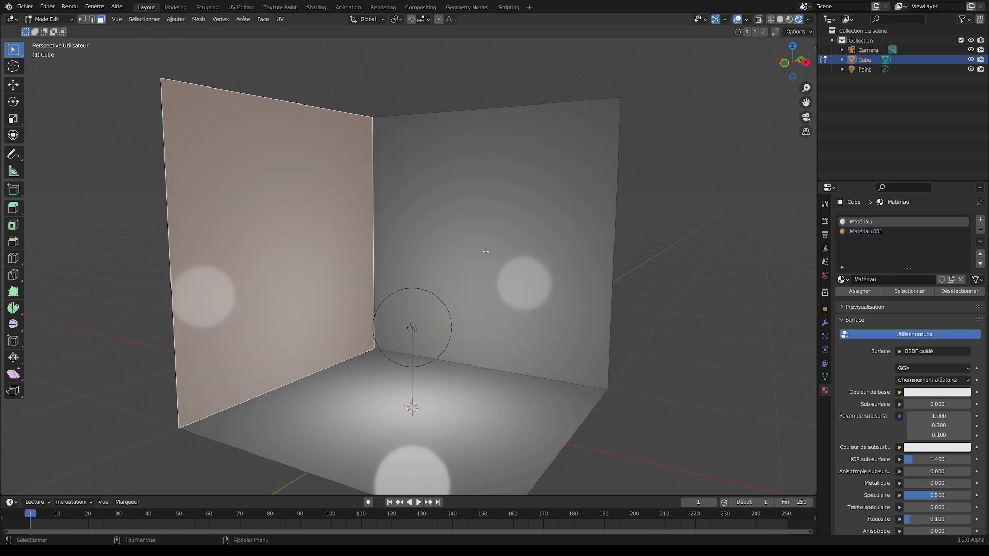
click(485, 251)
click(337, 246)
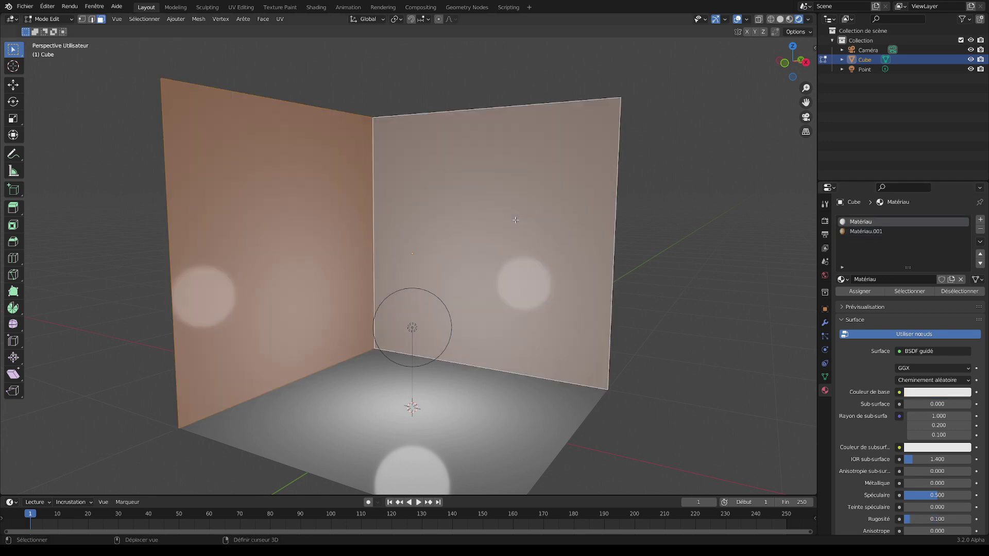
click(868, 233)
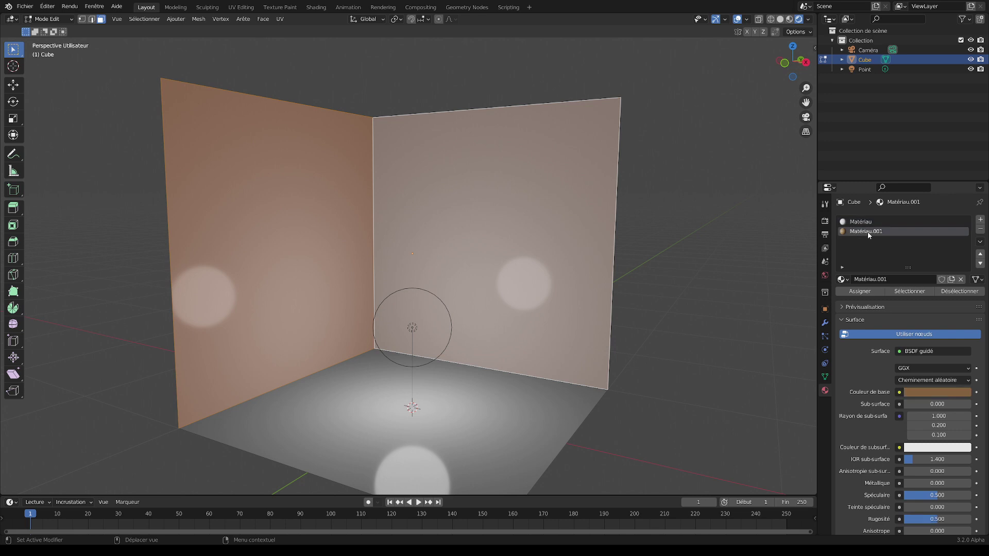
click(860, 292)
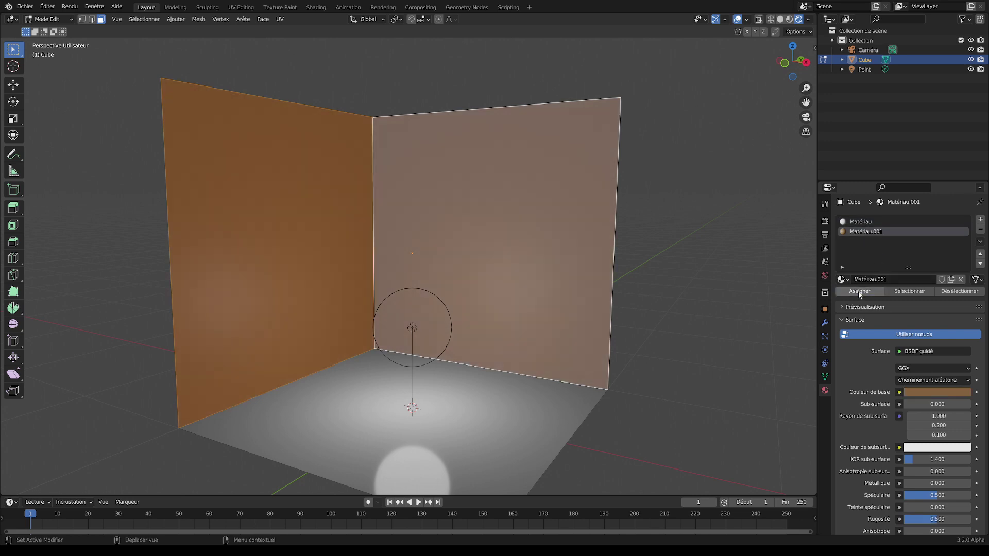
click(697, 295)
click(527, 283)
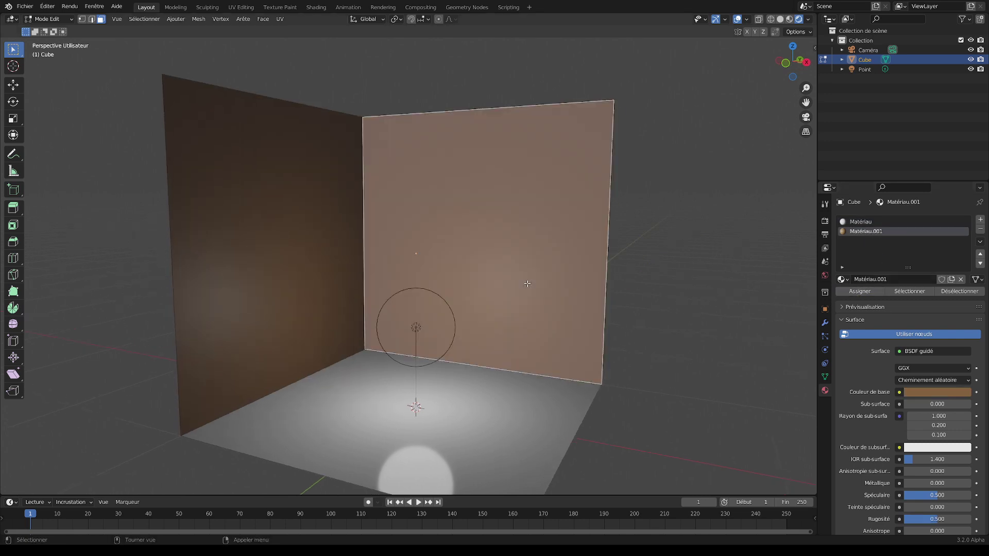
click(713, 255)
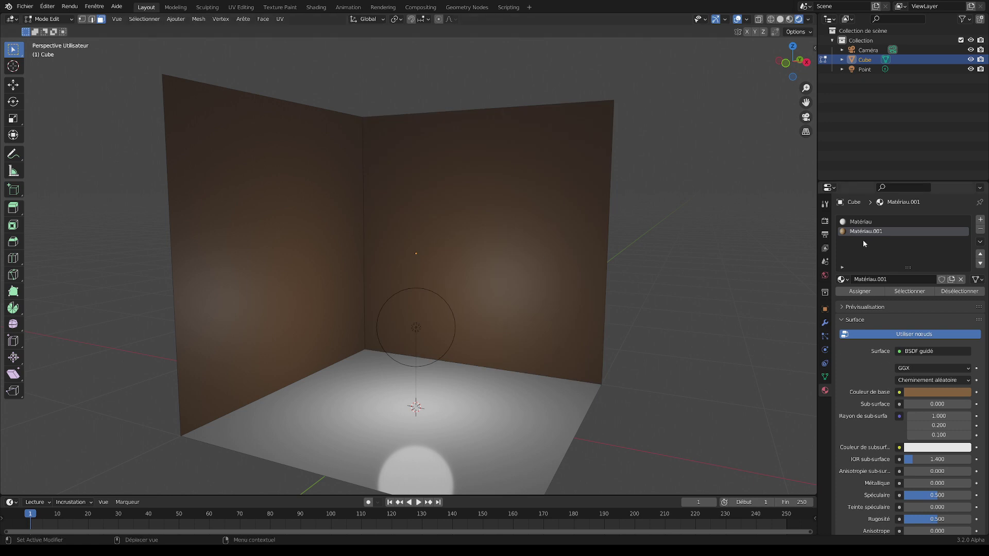
Step: Lower Matériau.001's roughness from 0.500 to 0.260 and check the wall highlights
scroll(916, 422, down, 2)
scroll(916, 422, down, 2)
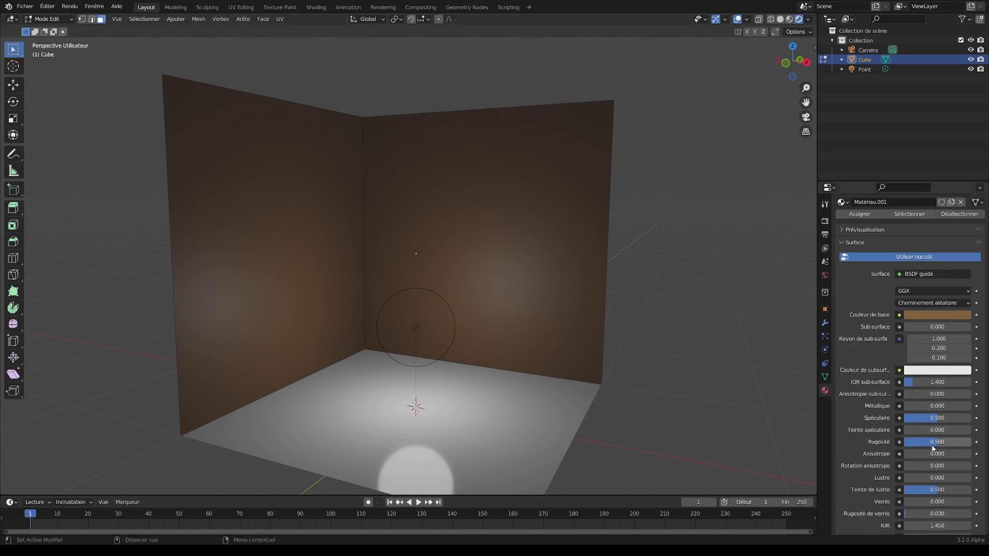
drag(933, 446, 896, 446)
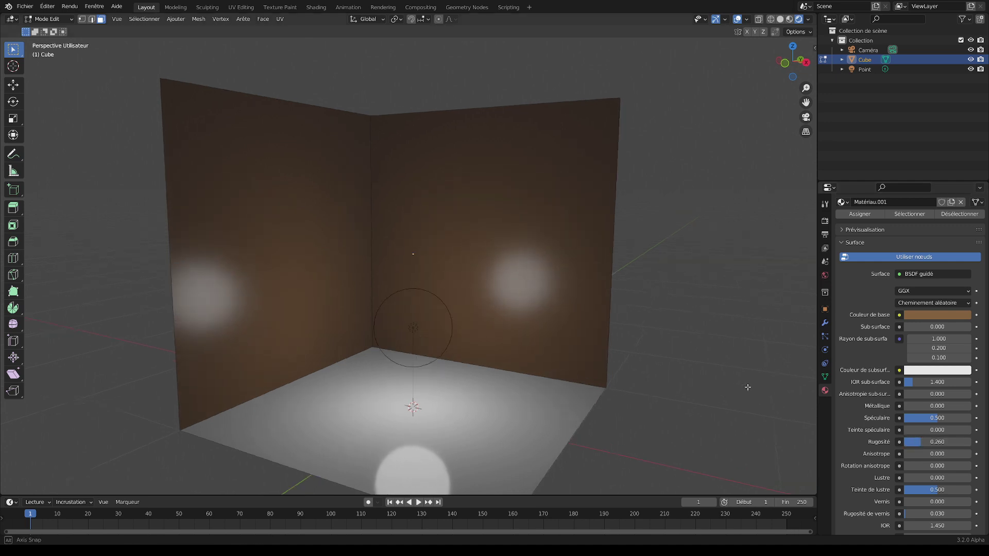
mouse_move(608, 232)
middle_down()
mouse_move(667, 230)
mouse_move(660, 222)
middle_up()
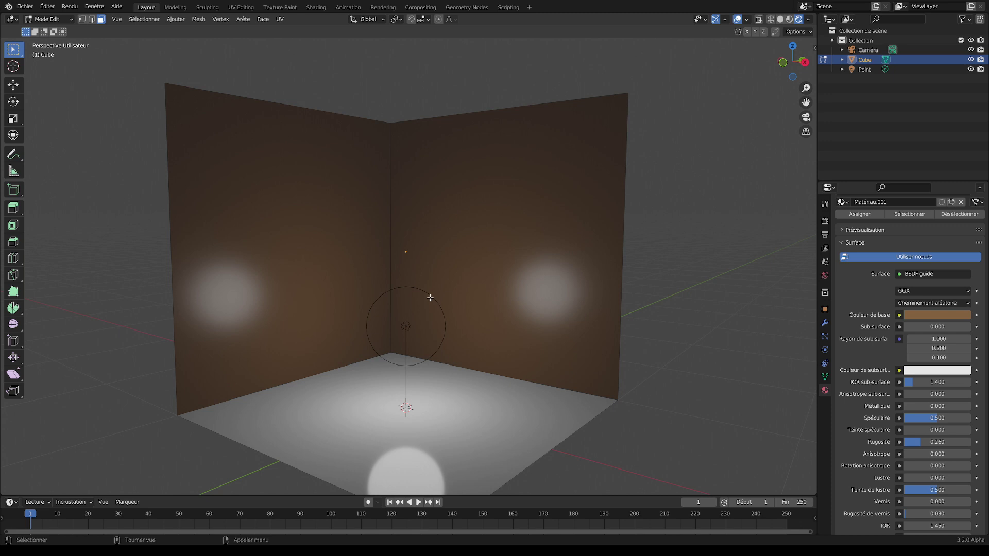
Step: Return to Object Mode, select the point light and raise its Puissance from 10 W to 14 W
click(50, 19)
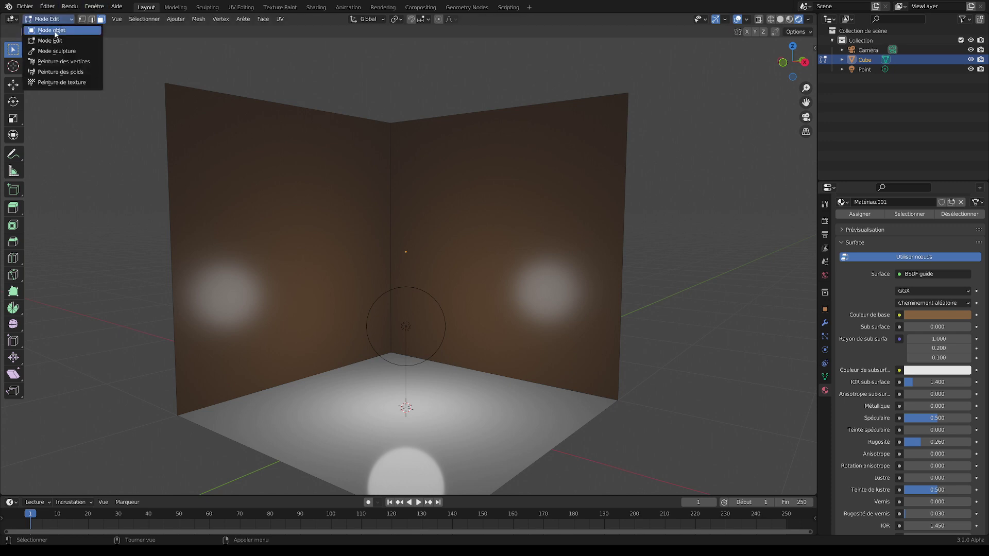
click(57, 32)
click(409, 330)
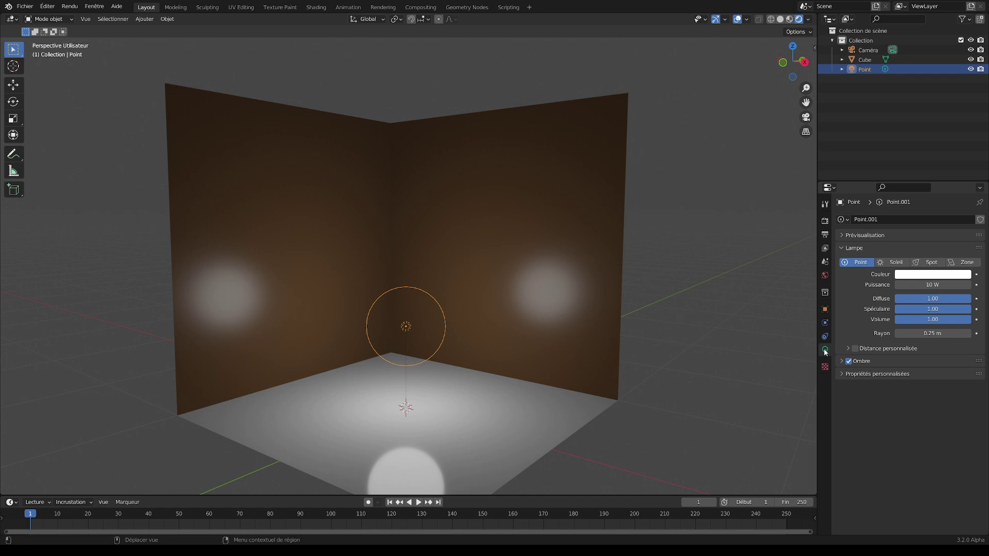
drag(933, 285, 932, 285)
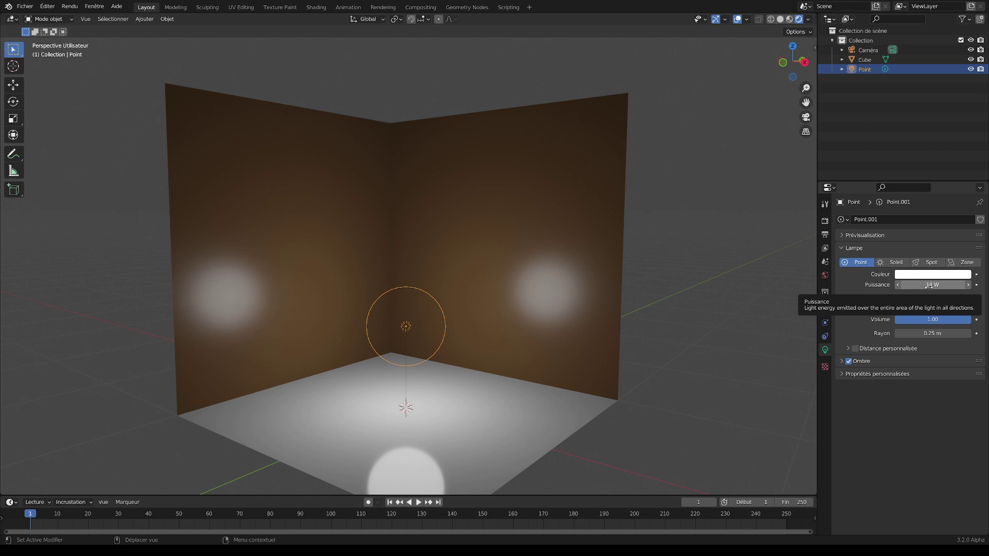
Step: Enter 0 W in the point light's Puissance field and insert a keyframe on it at frame 1
click(928, 287)
text(0)
key(Return)
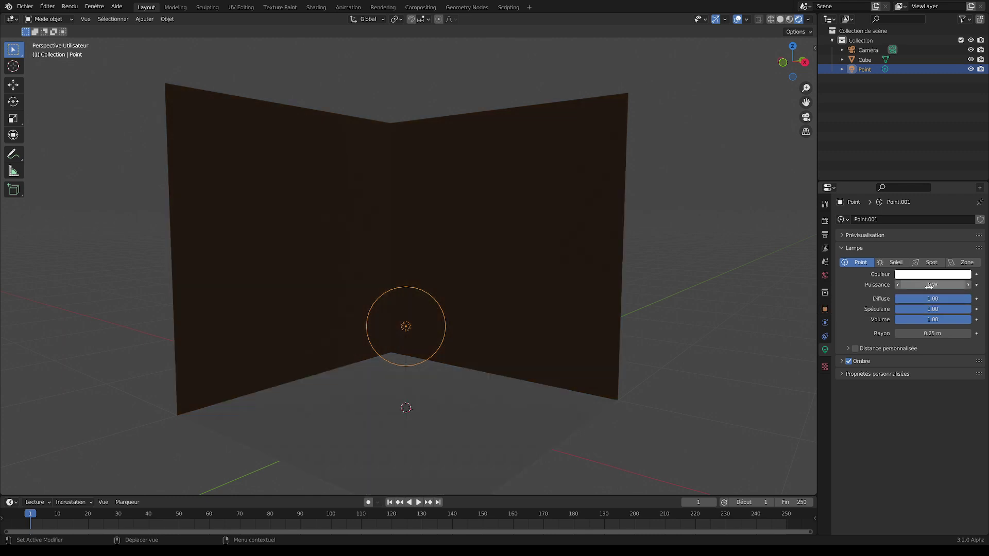
click(977, 286)
Step: Enlarge the bottom timeline, switch it to Éditeur de graphe, and select Point.001's Puissance channel
drag(348, 495, 373, 425)
click(10, 435)
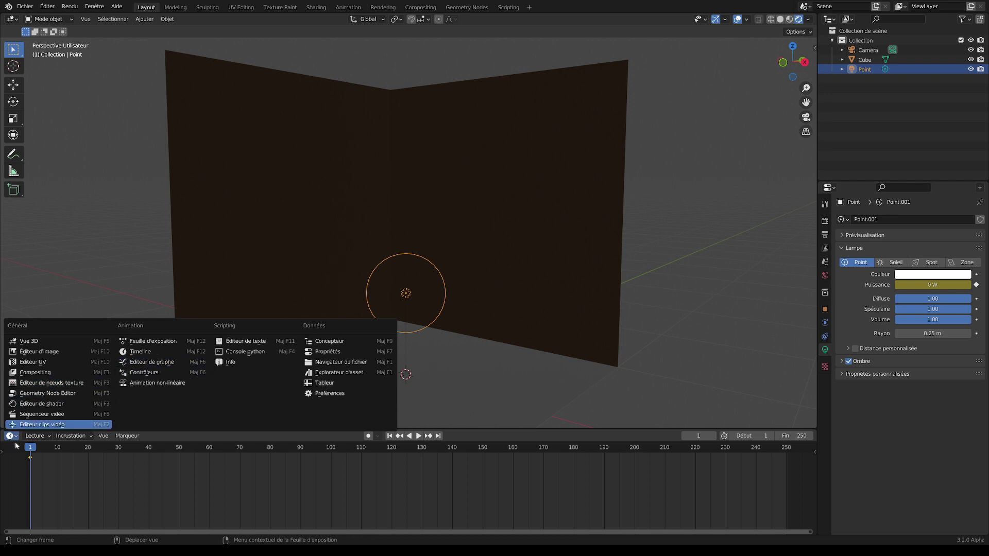
click(11, 436)
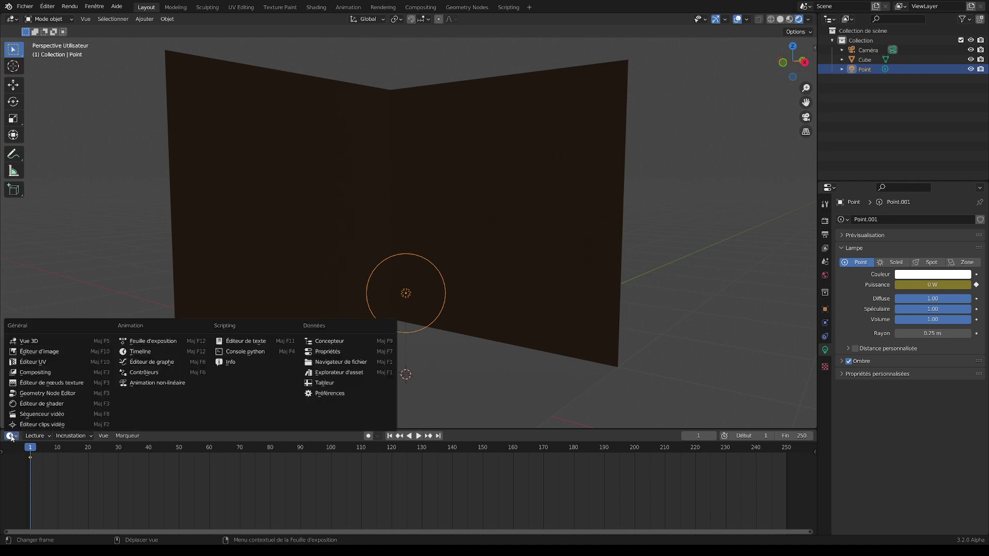
click(137, 363)
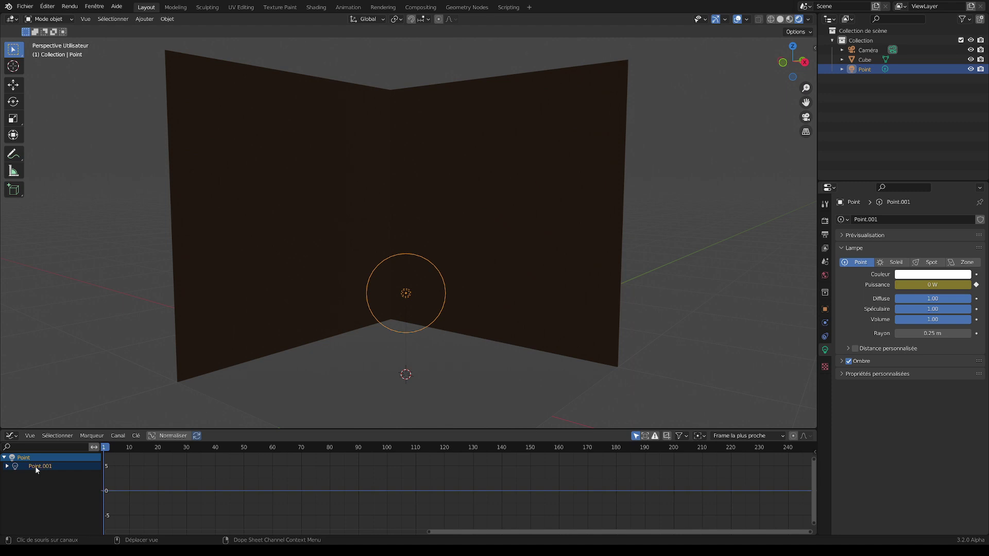
click(6, 466)
click(38, 475)
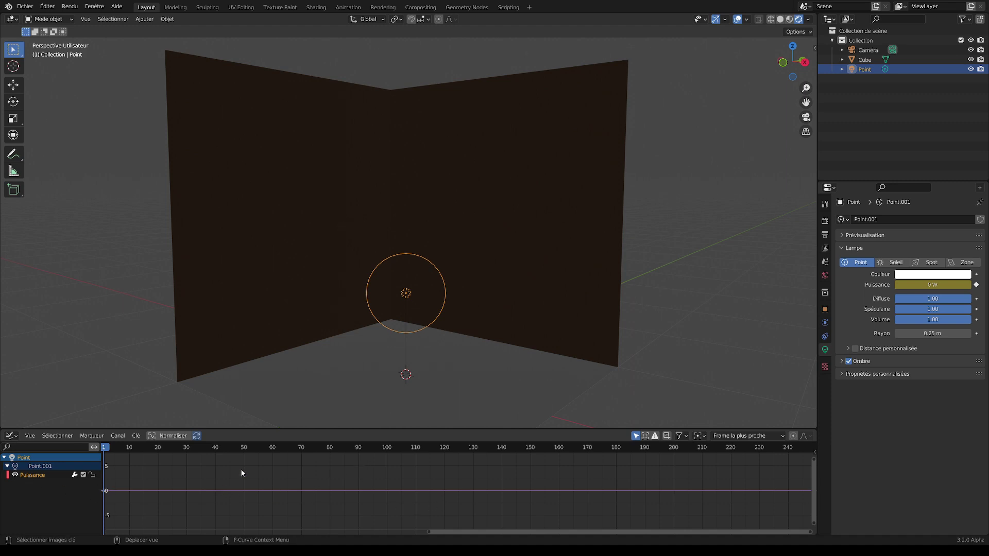
Step: Preview playback, reframe the backdrop, then set Puissance to 50 W at frame 10
key(space)
key(space)
middle_drag(433, 334, 470, 335)
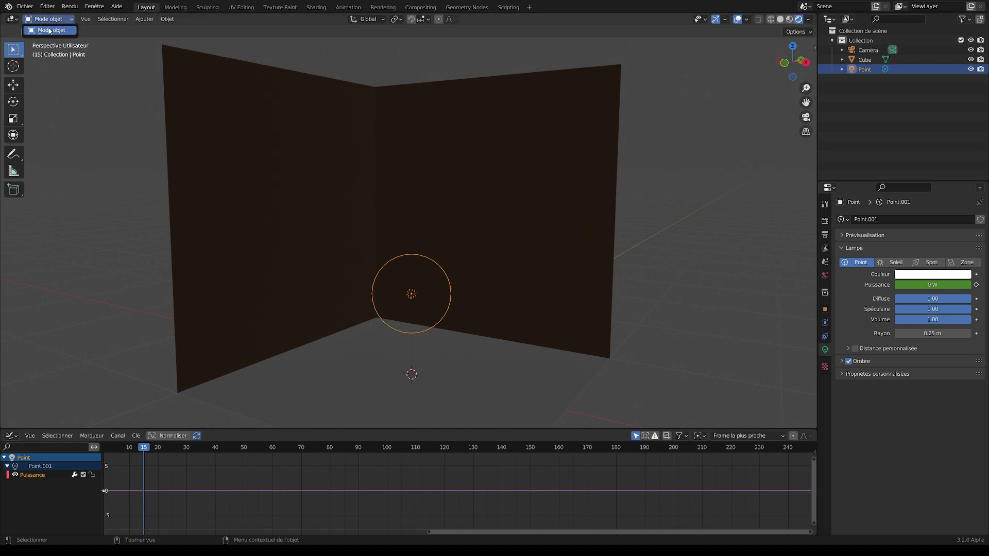
middle_drag(404, 218, 439, 217)
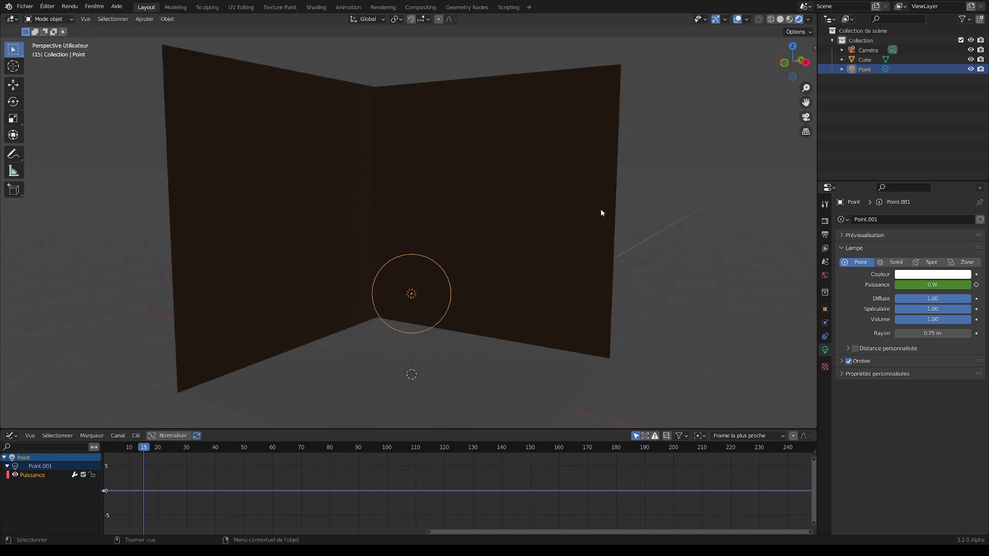
scroll(600, 209, down, 2)
middle_drag(412, 287, 449, 276)
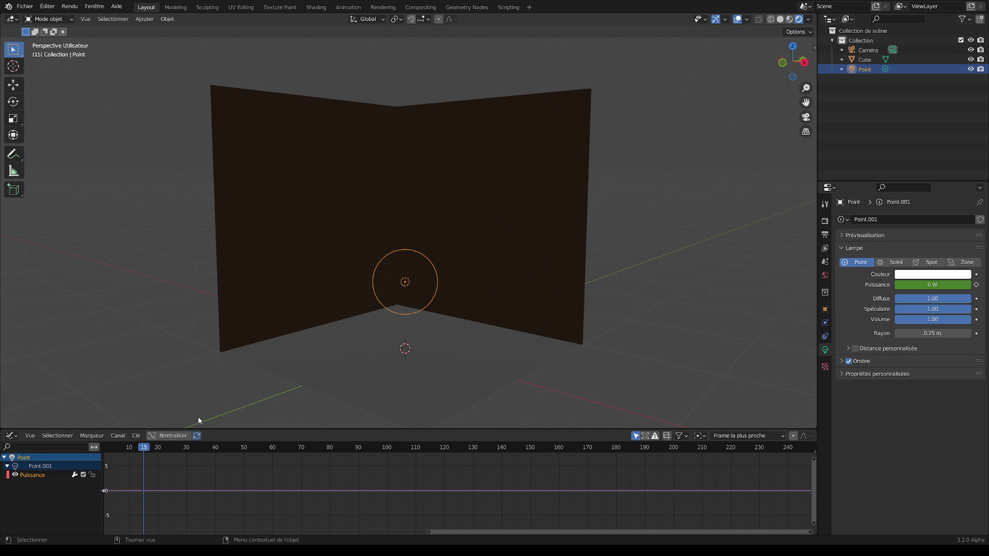
key(shift+Left)
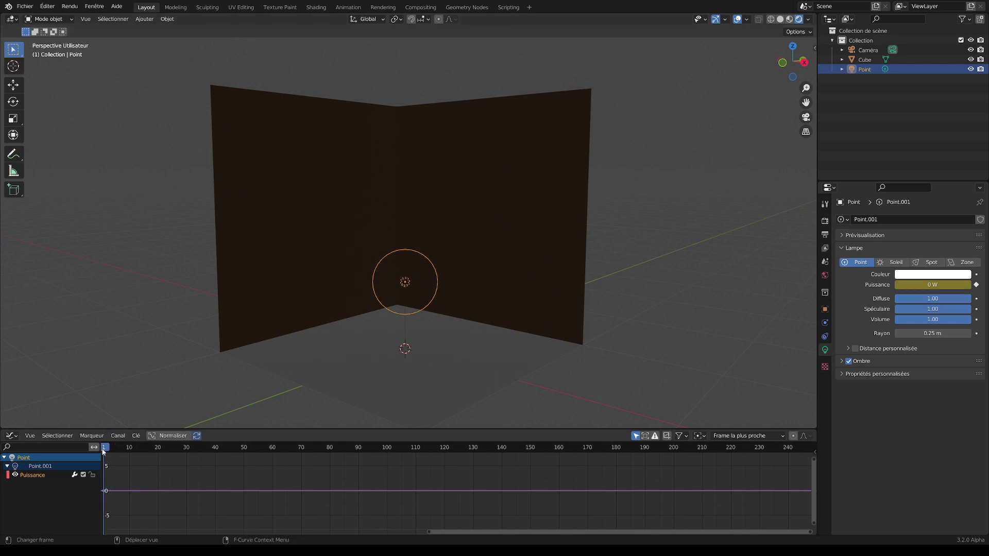
drag(109, 447, 131, 453)
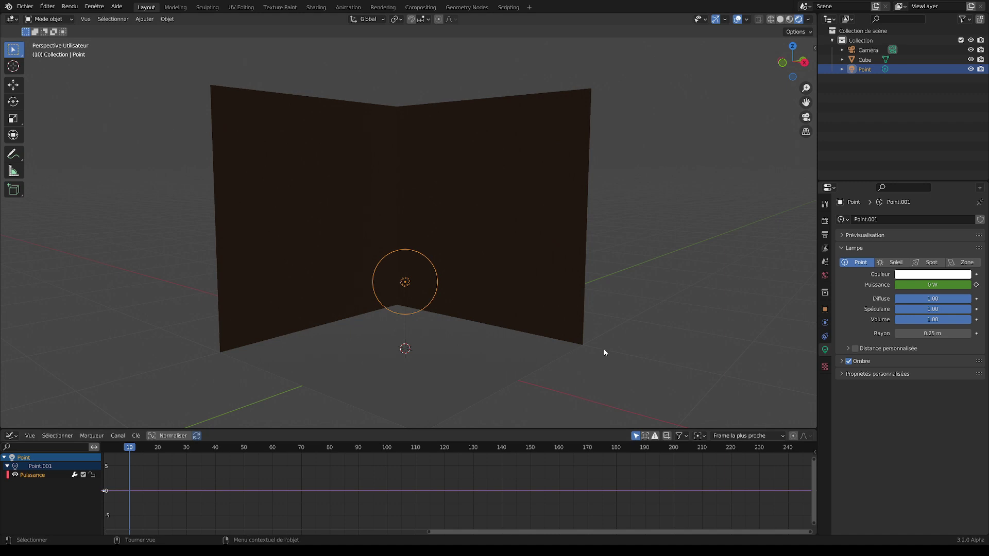
double_click(939, 284)
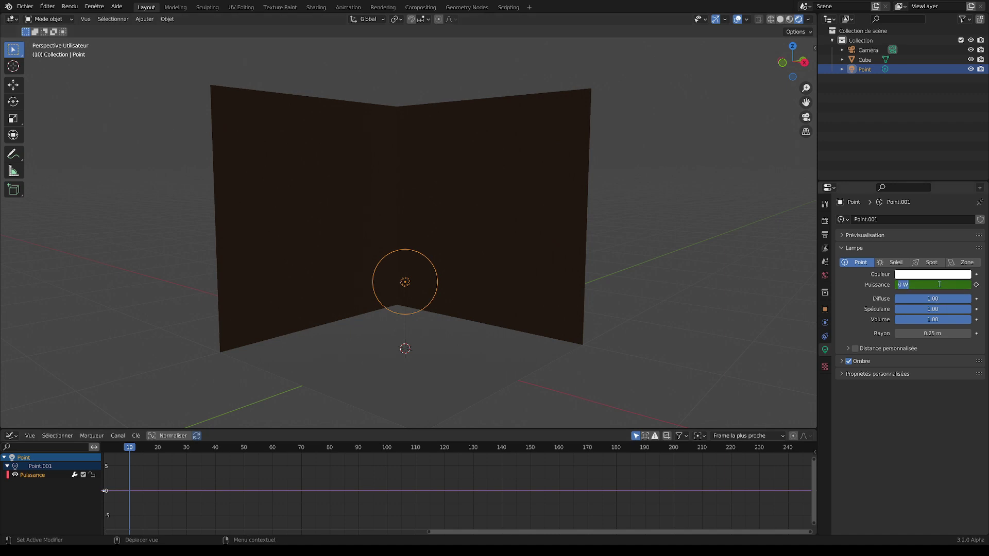
text(50)
key(Return)
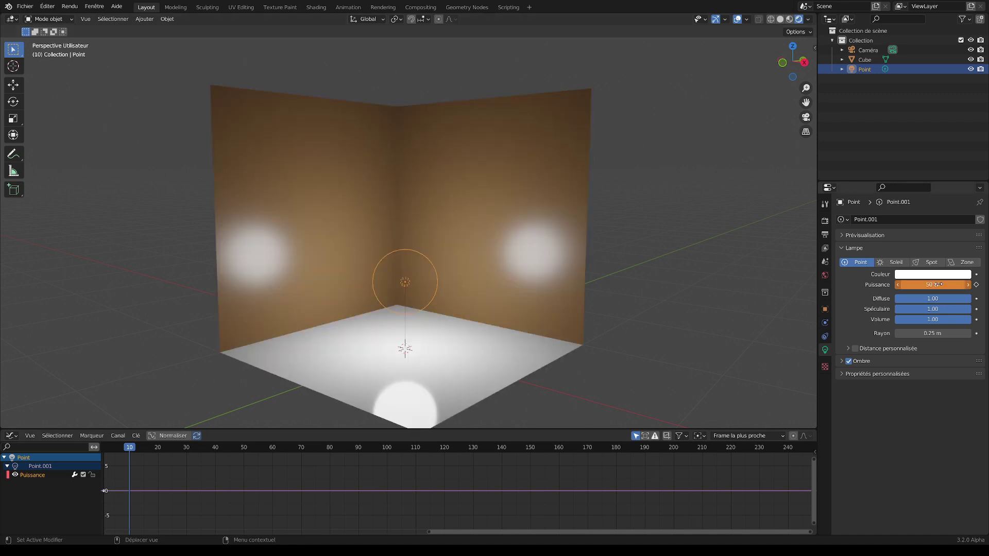
Step: Replay to check, return to frame 10, re-enter 50 W and keyframe Puissance there
key(space)
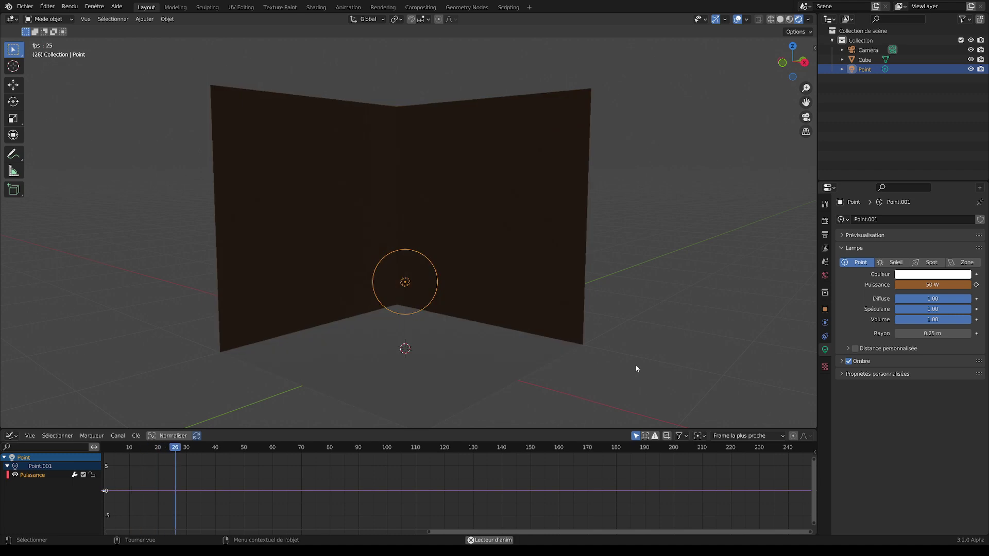
key(space)
key(shift+Left)
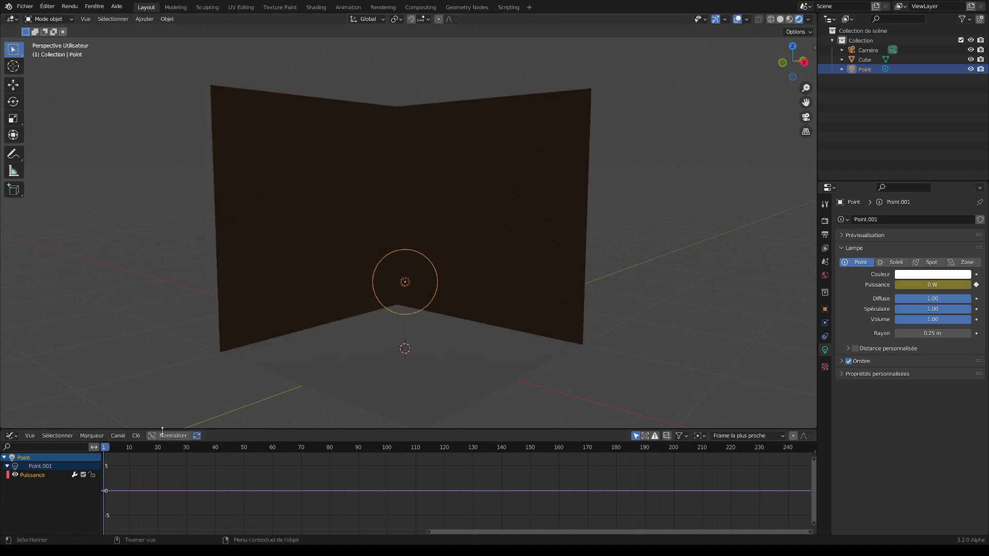
click(129, 449)
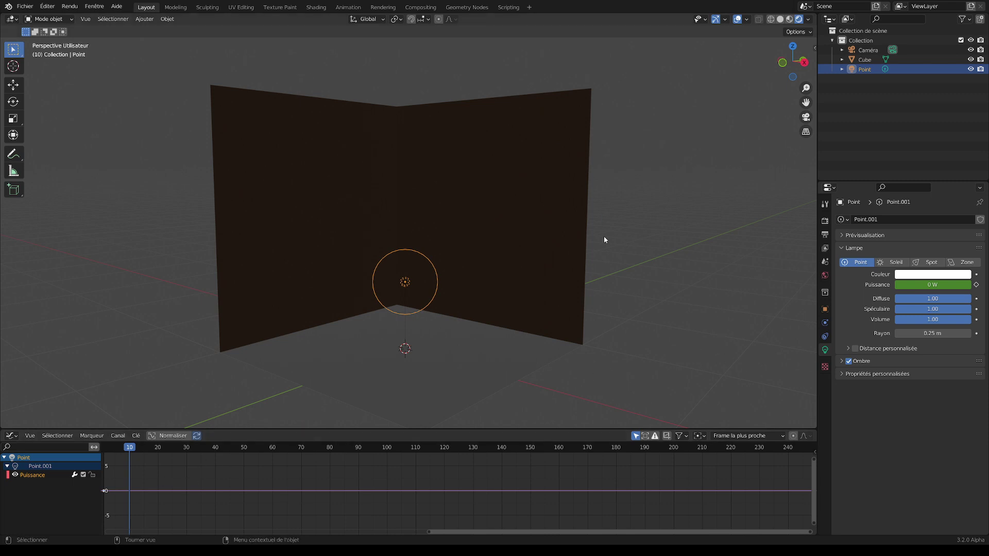
click(930, 286)
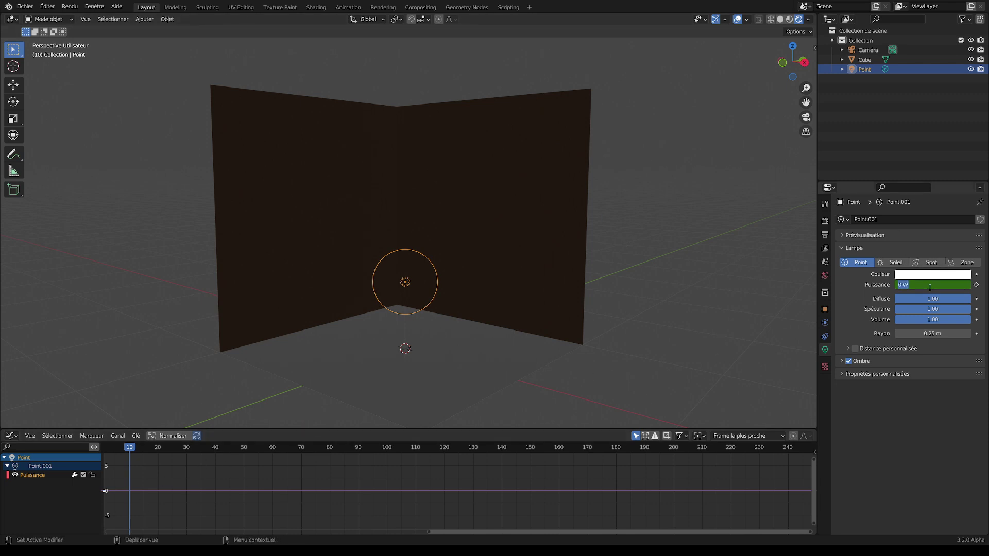
text(50)
key(Return)
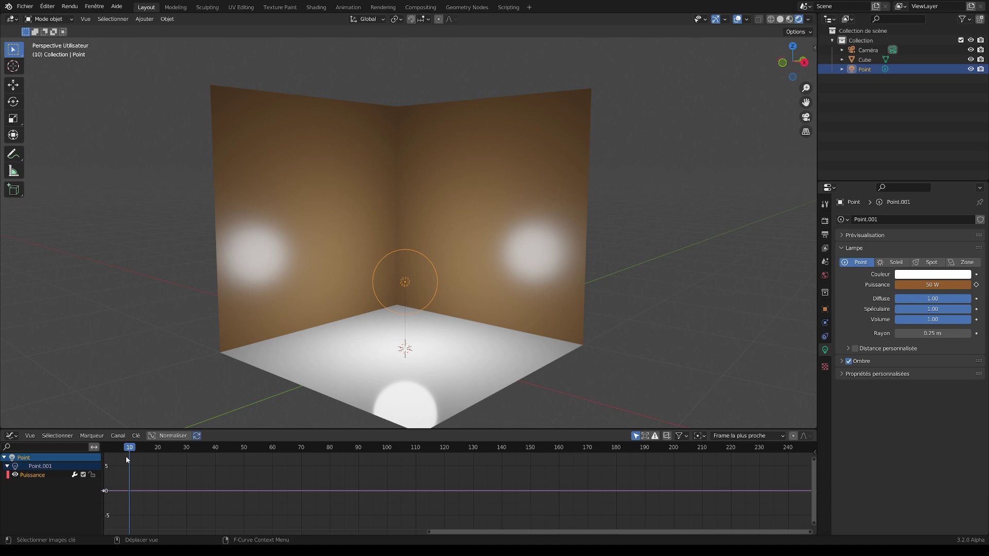
click(976, 285)
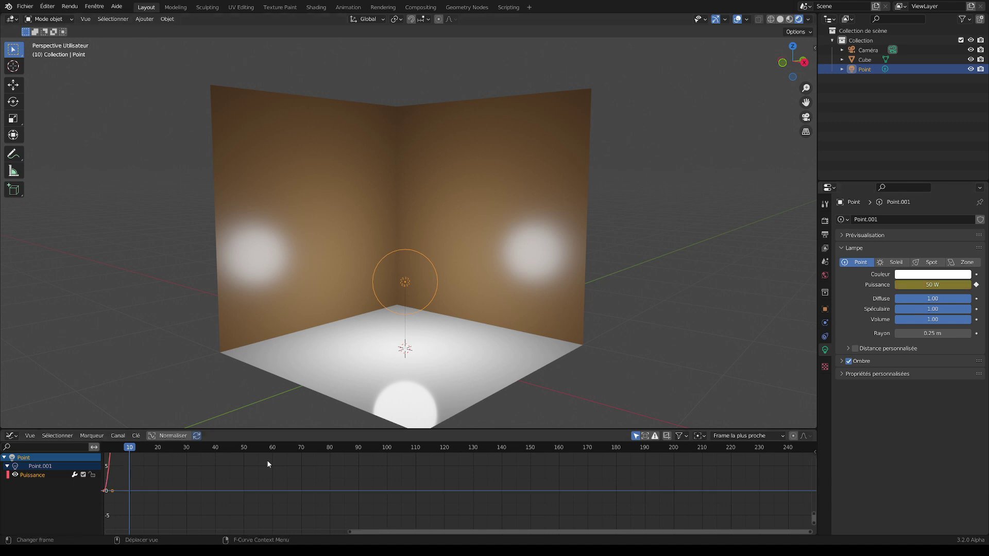
Step: Deselect the curve handle and zoom the graph to show the whole 0–50 W Puissance curve
scroll(207, 474, down, 1)
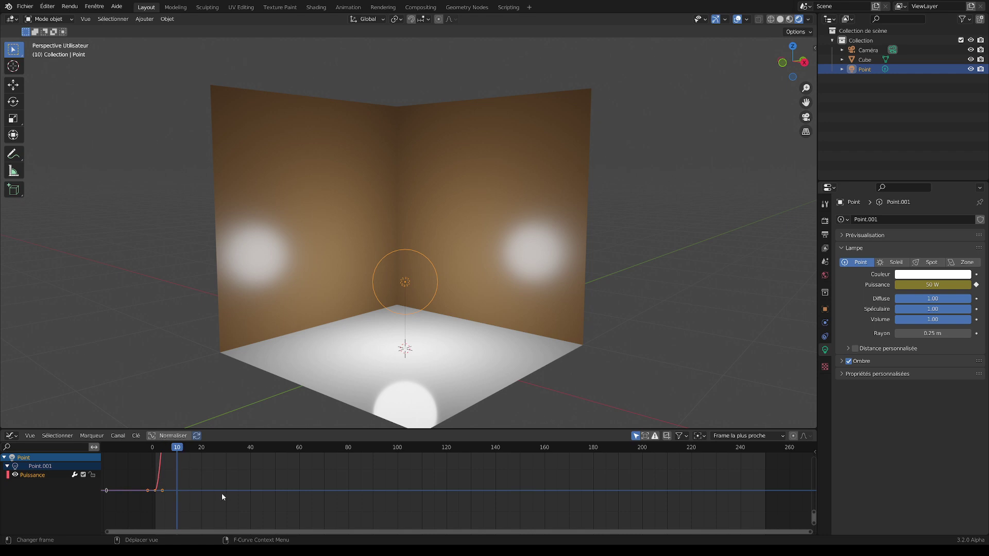
click(148, 490)
key(Home)
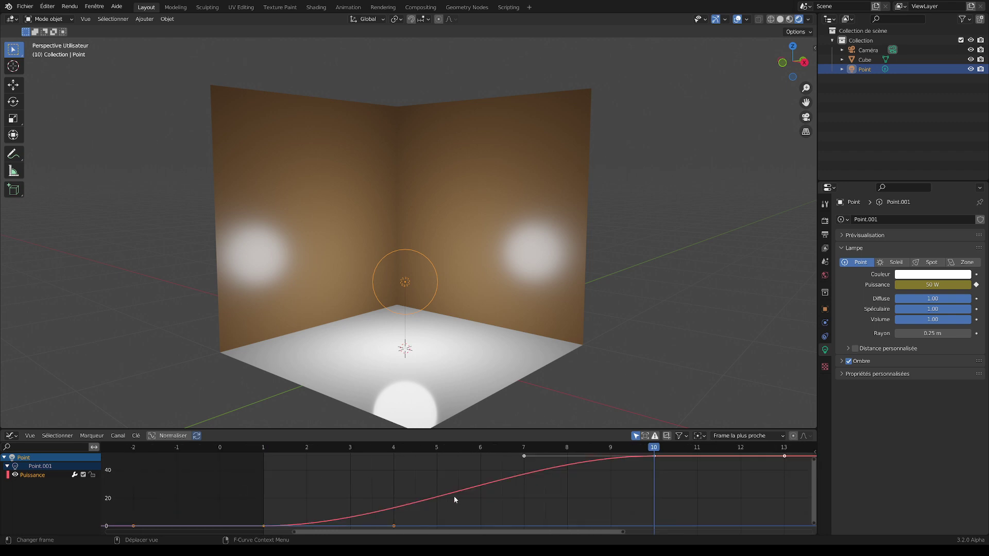
scroll(453, 496, down, 2)
scroll(458, 493, down, 1)
scroll(492, 491, down, 1)
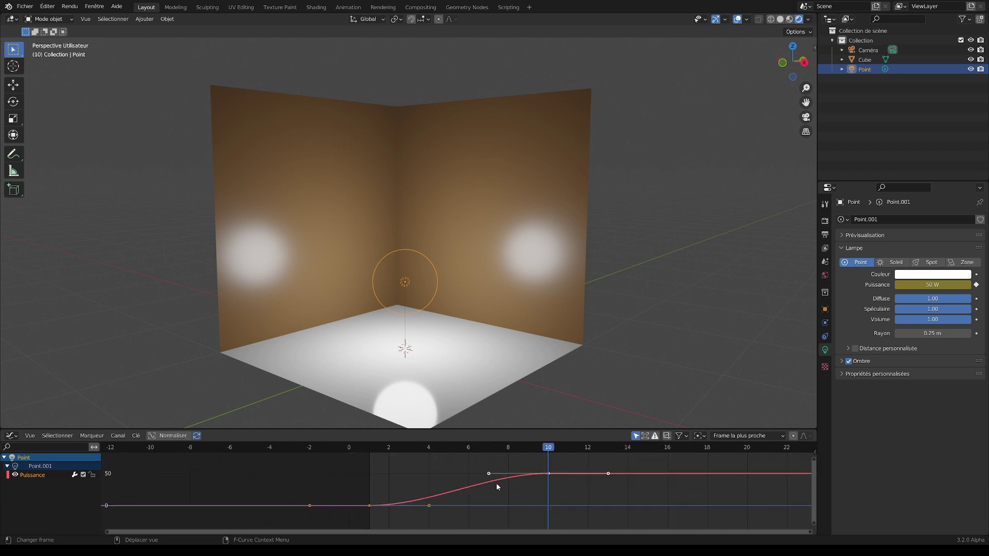
Step: Select a key, scrub to preview about 27 W at frame 7, deselect keys, and toggle the sidebar
click(370, 506)
mouse_move(370, 449)
mouse_down()
mouse_move(514, 450)
mouse_move(382, 460)
mouse_move(526, 462)
mouse_move(409, 469)
mouse_move(515, 464)
mouse_move(409, 450)
mouse_move(488, 450)
mouse_up()
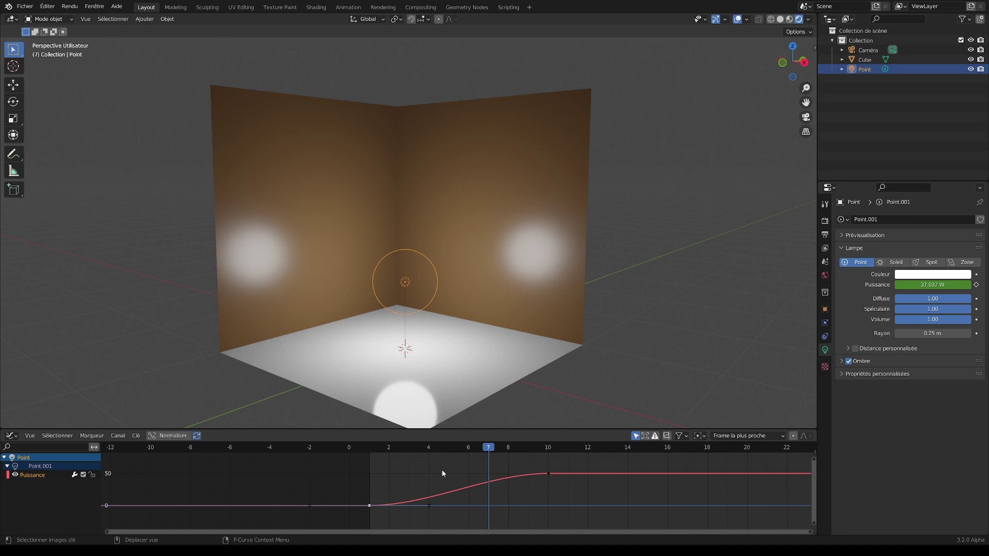
drag(109, 529, 330, 525)
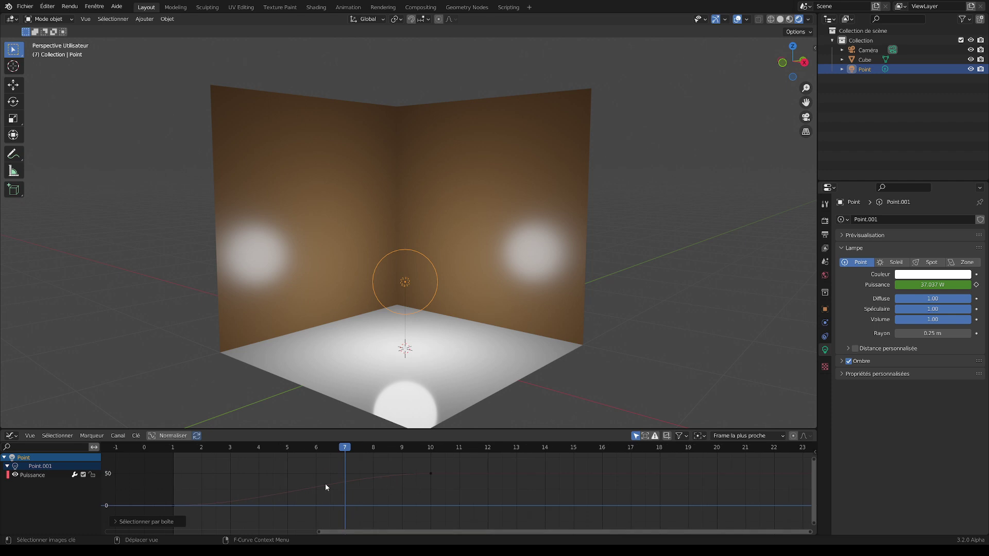
click(429, 484)
key(n)
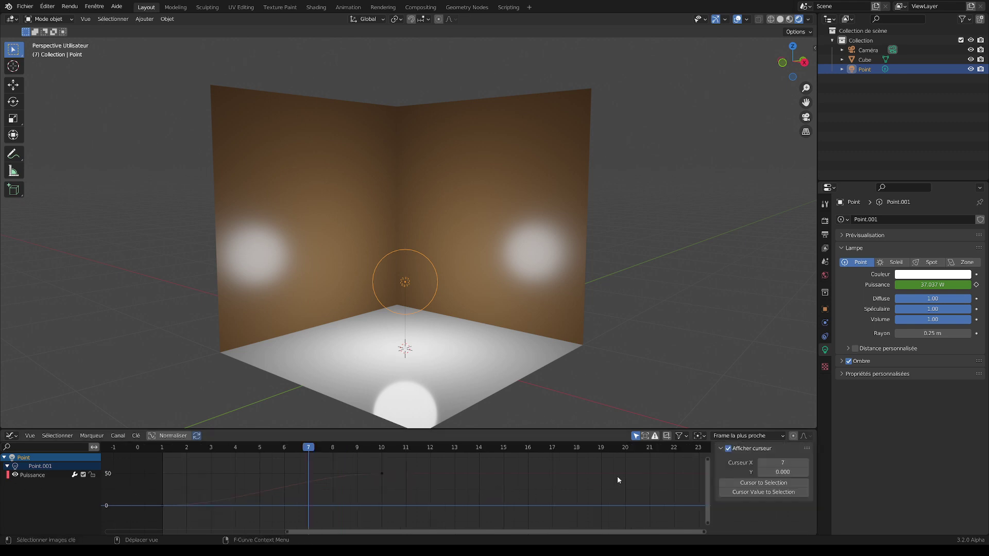
key(n)
key(n)
Step: Add a Cycles modifier to the Puissance curve from the sidebar's Modifiers tab
click(32, 475)
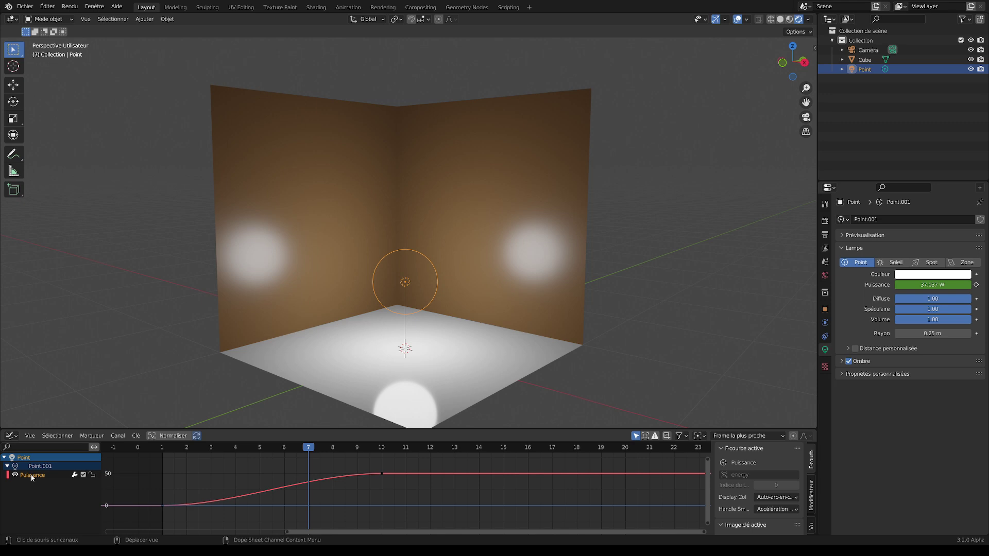
drag(678, 428, 678, 386)
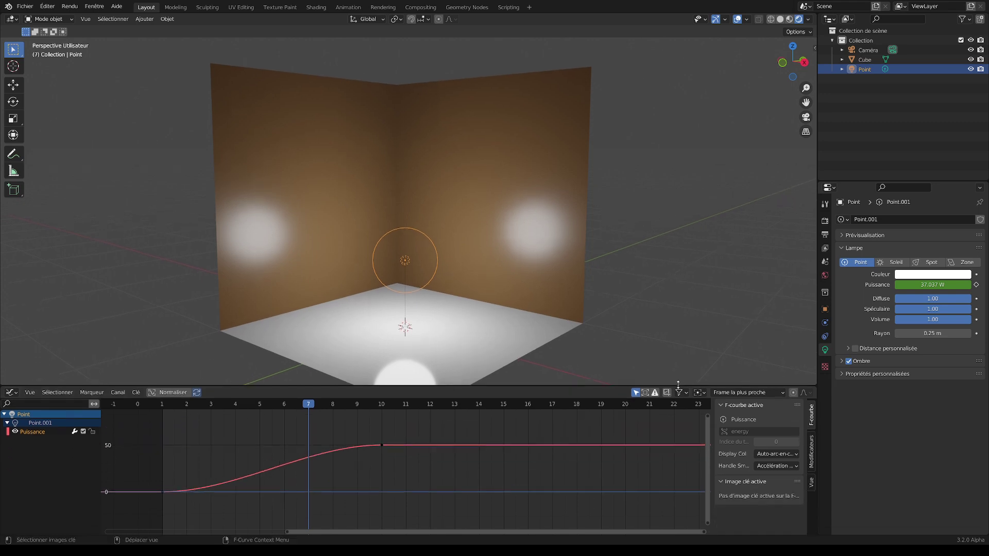
click(811, 457)
click(777, 408)
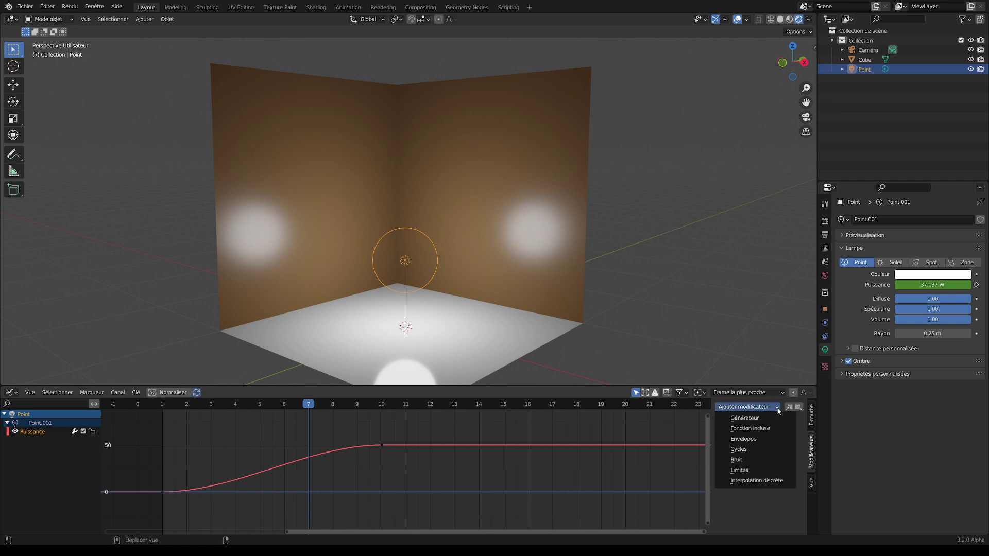
click(742, 449)
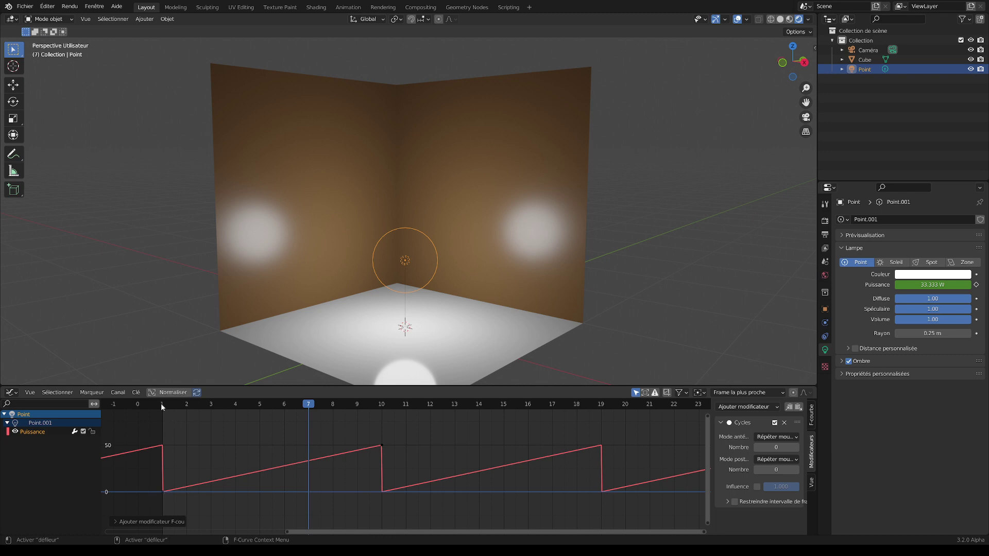
Step: Scrub and play the timeline to preview the repeating 0–50 W pulse, ending at frame 7
drag(161, 405, 381, 404)
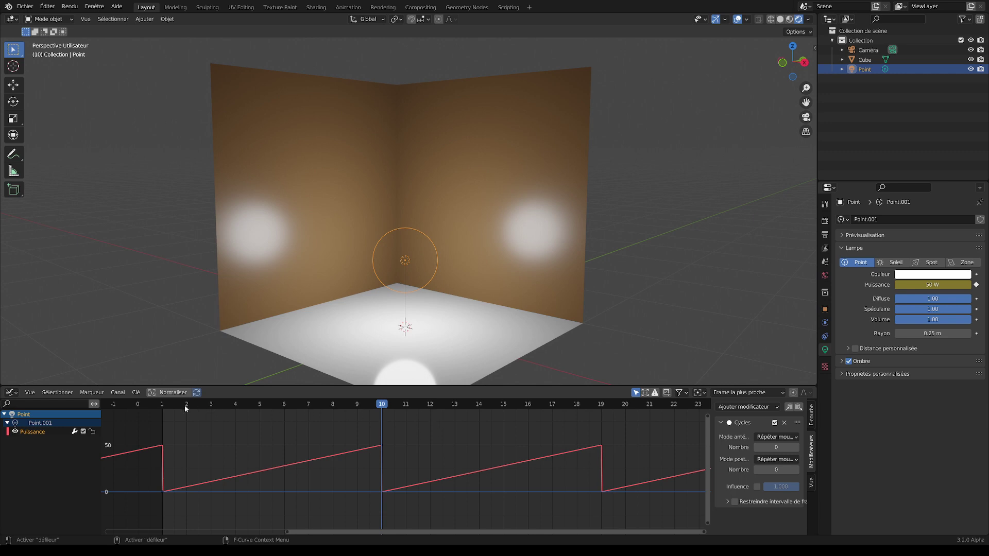
click(165, 409)
key(space)
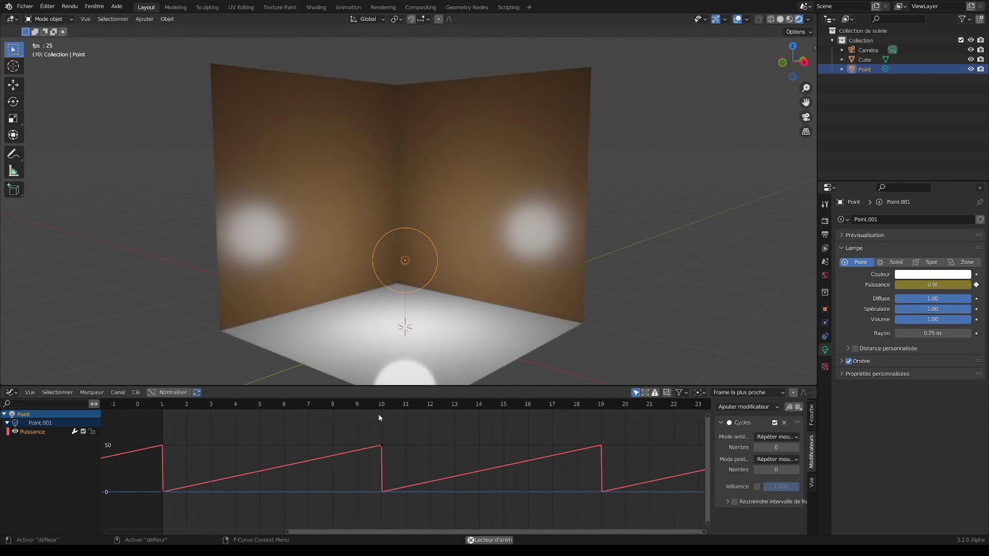
key(space)
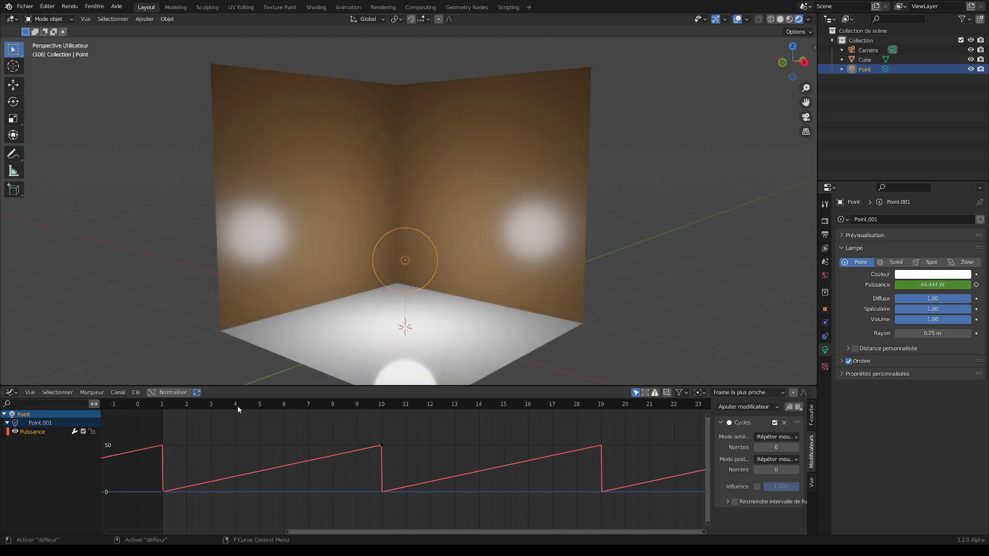
mouse_move(237, 406)
mouse_down()
mouse_move(377, 411)
mouse_move(211, 415)
mouse_move(379, 415)
mouse_up()
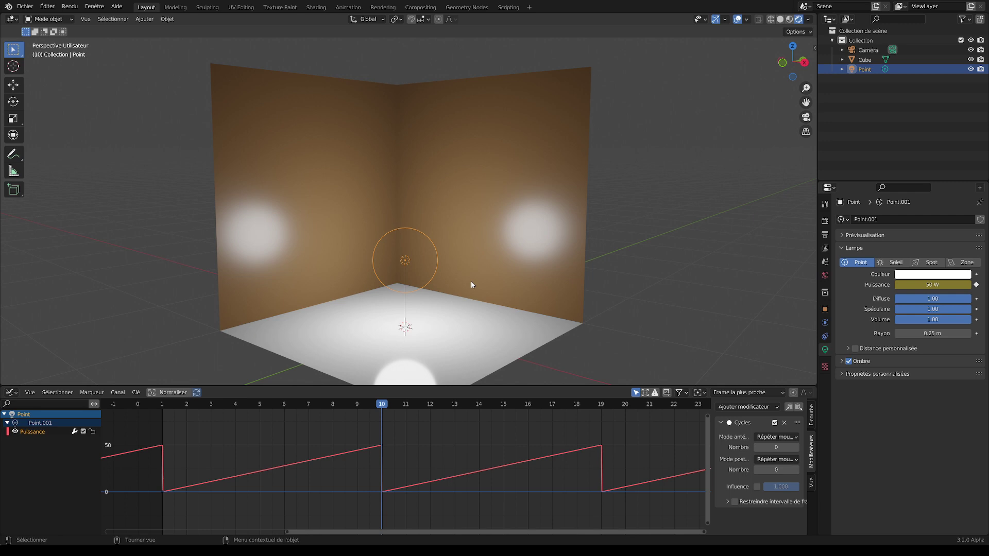
Step: Duplicate the point light and move the copy left along X and up along Z
key(shift+d)
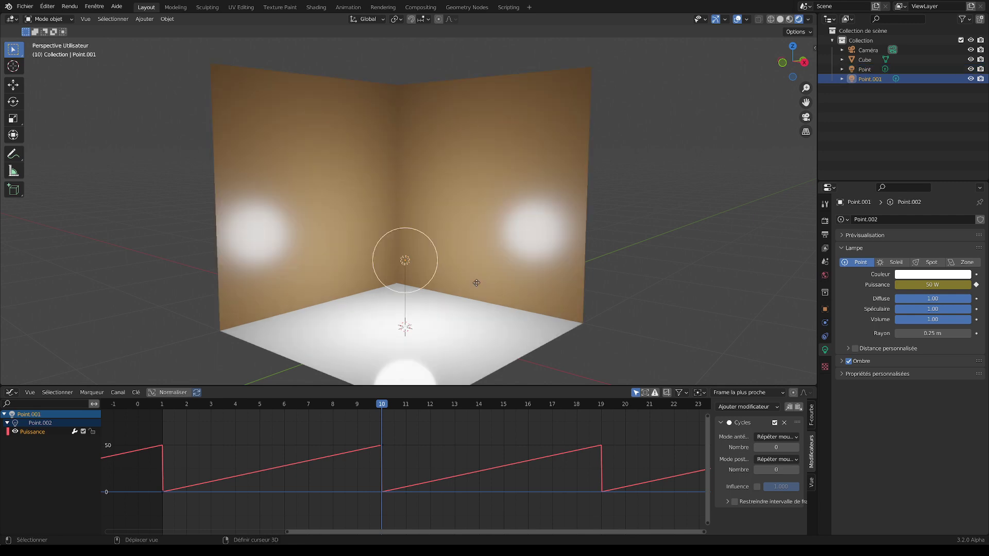
right_click(476, 286)
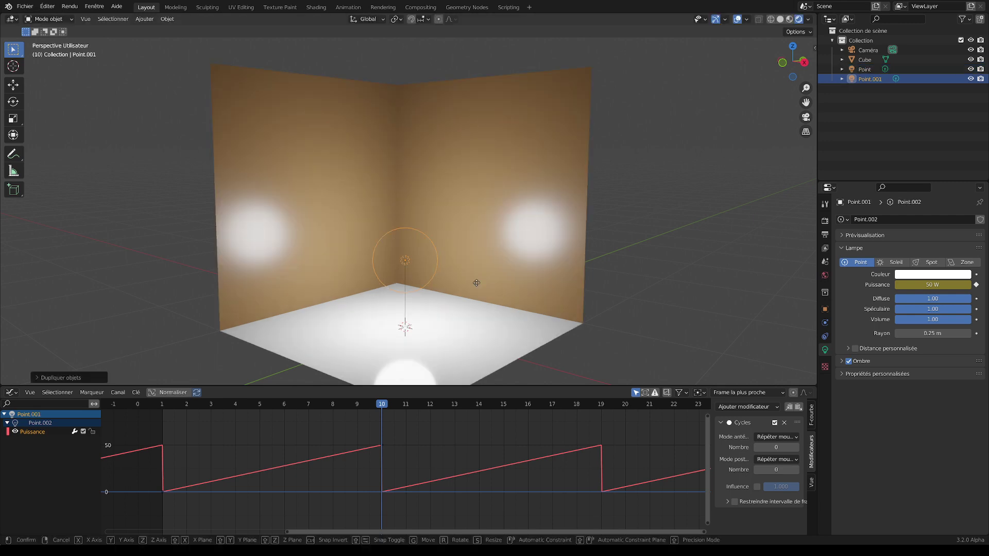
key(g)
key(x)
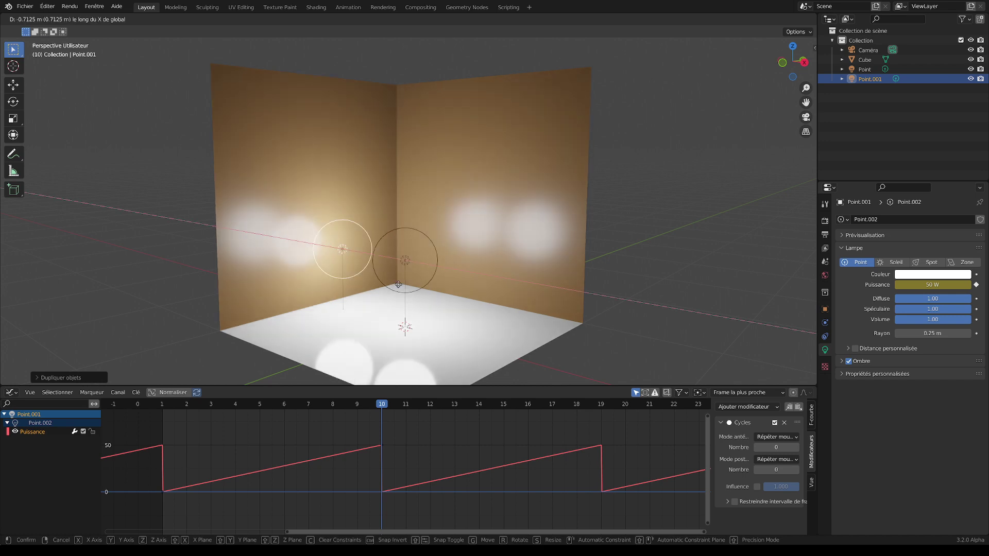
click(394, 290)
key(g)
key(z)
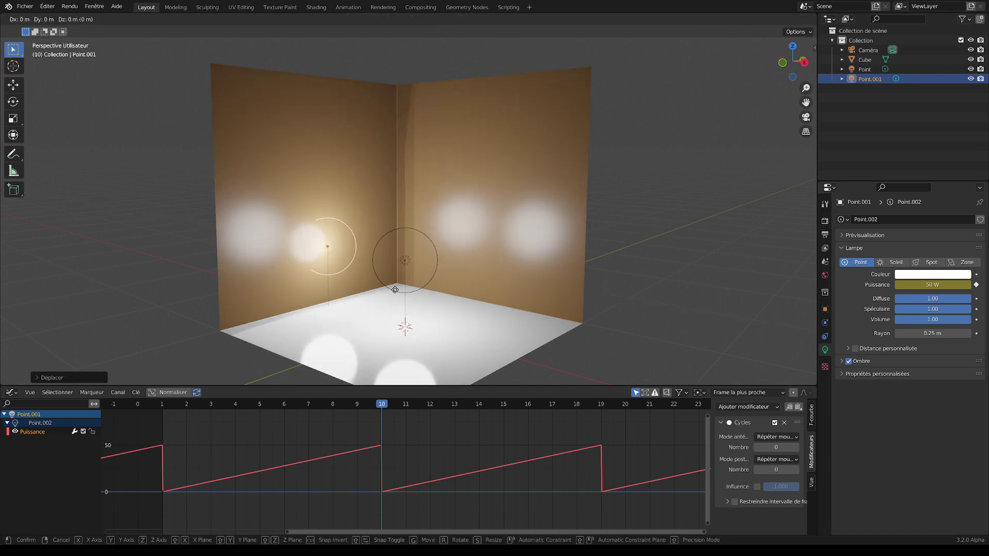
click(394, 148)
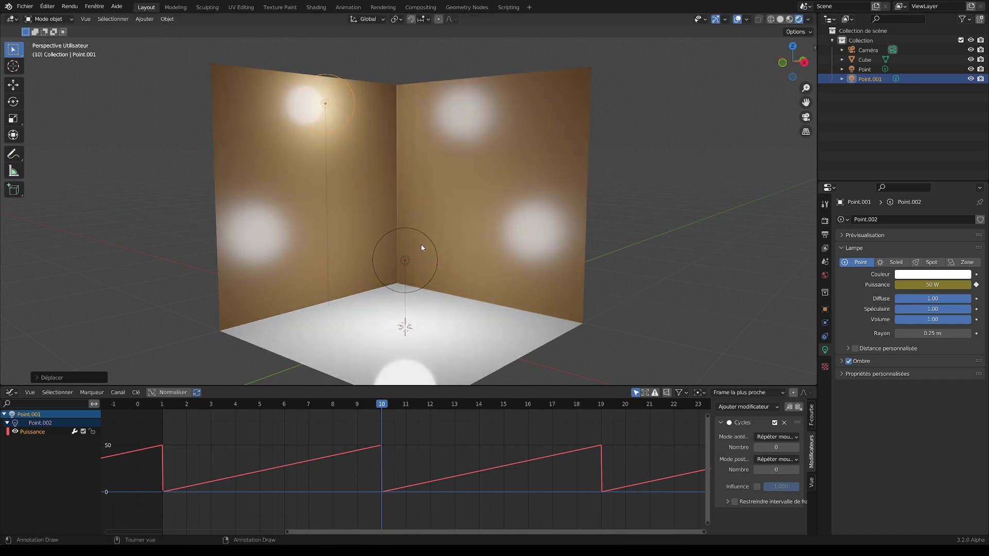
Step: Play both pulsing lights, select the original lower light, and orbit the view
key(space)
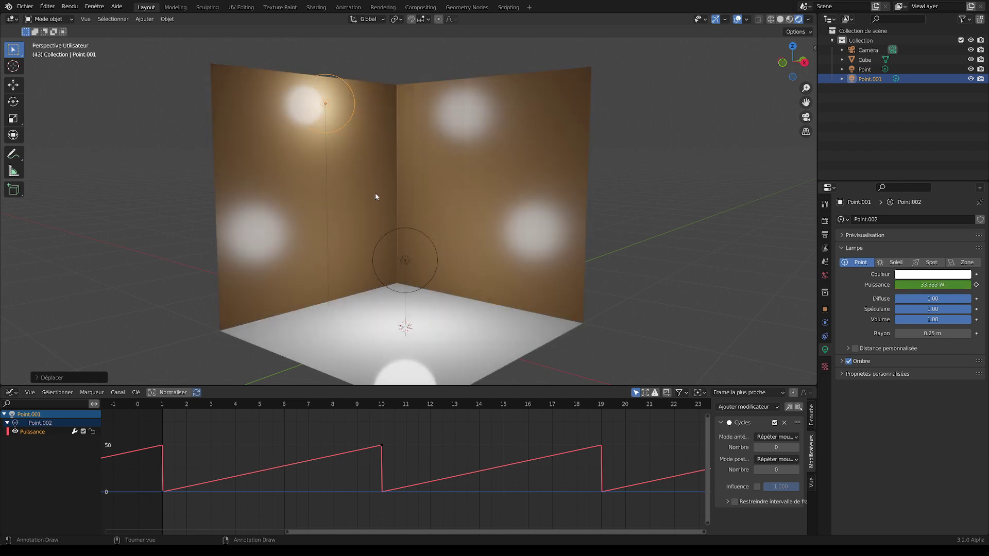
click(403, 262)
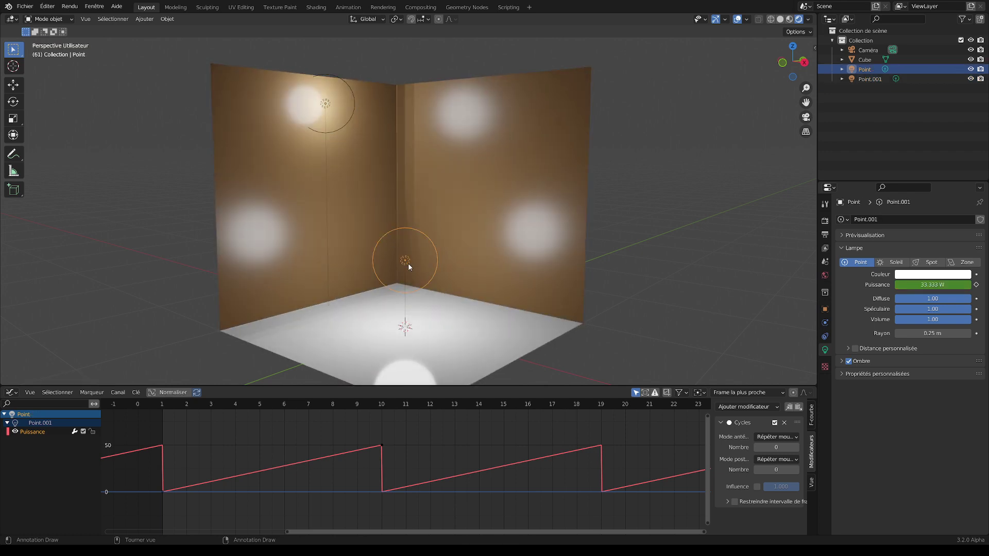
scroll(426, 243, down, 3)
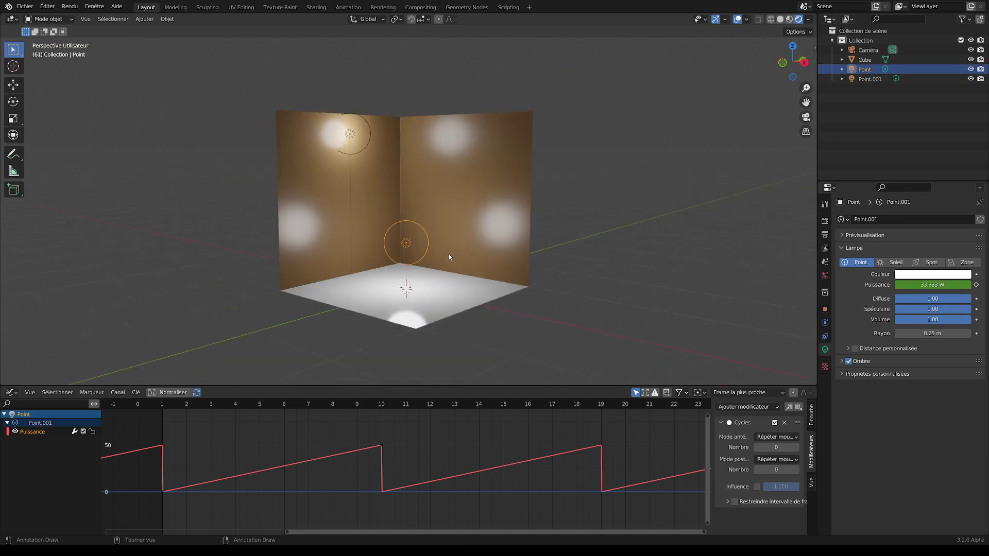
middle_drag(453, 260, 372, 172)
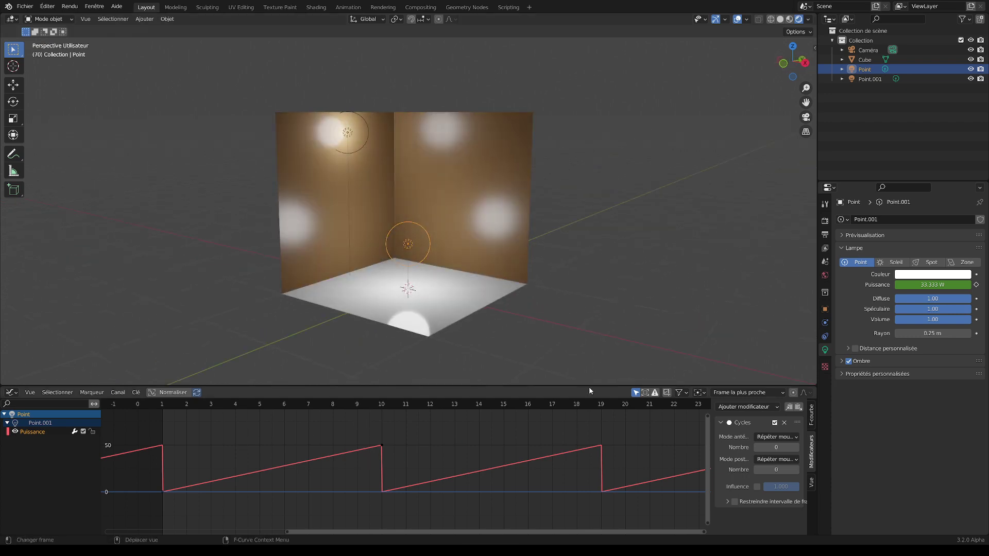
Step: Hide Point.001 in the Outliner, reselect the original Point light, and play to check
click(405, 248)
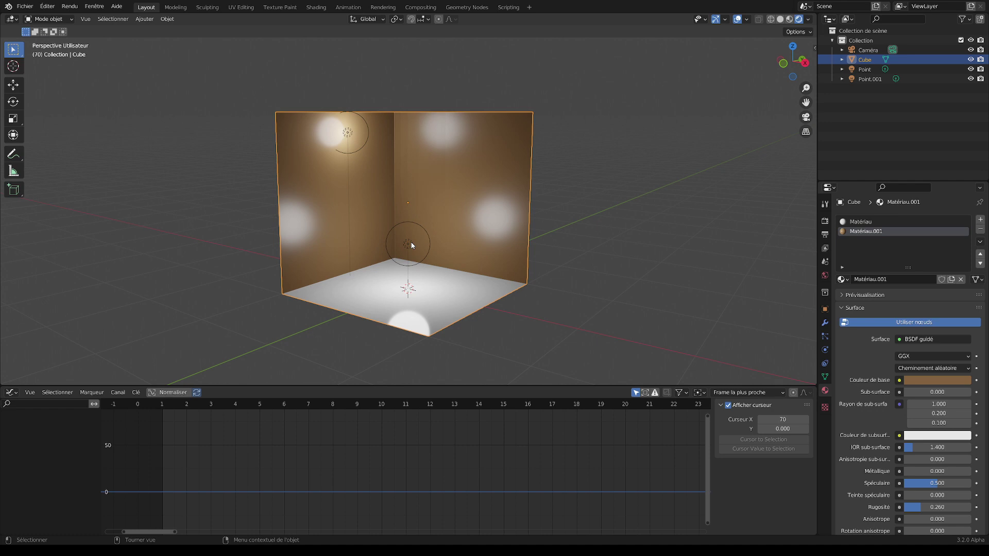
click(347, 132)
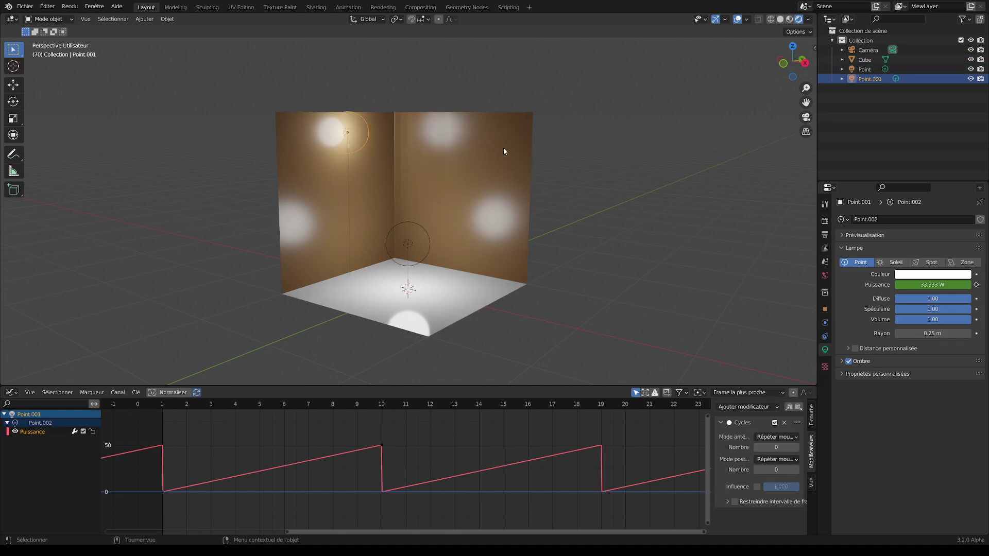
click(970, 79)
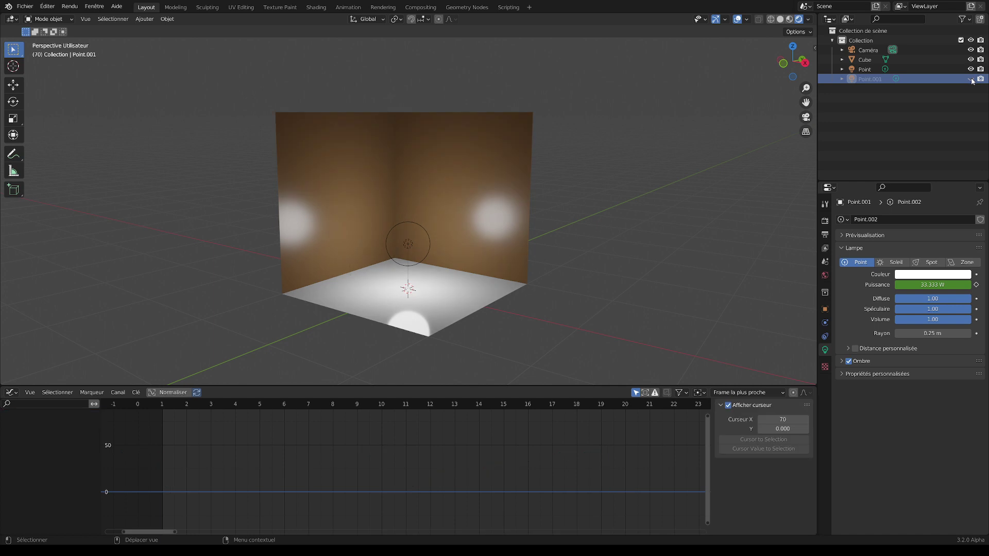
click(408, 244)
key(space)
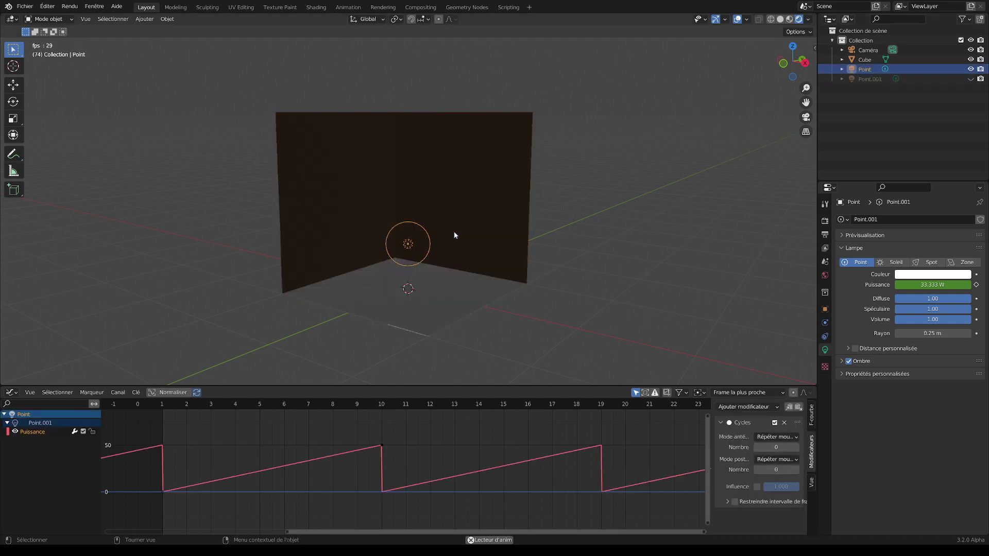
key(space)
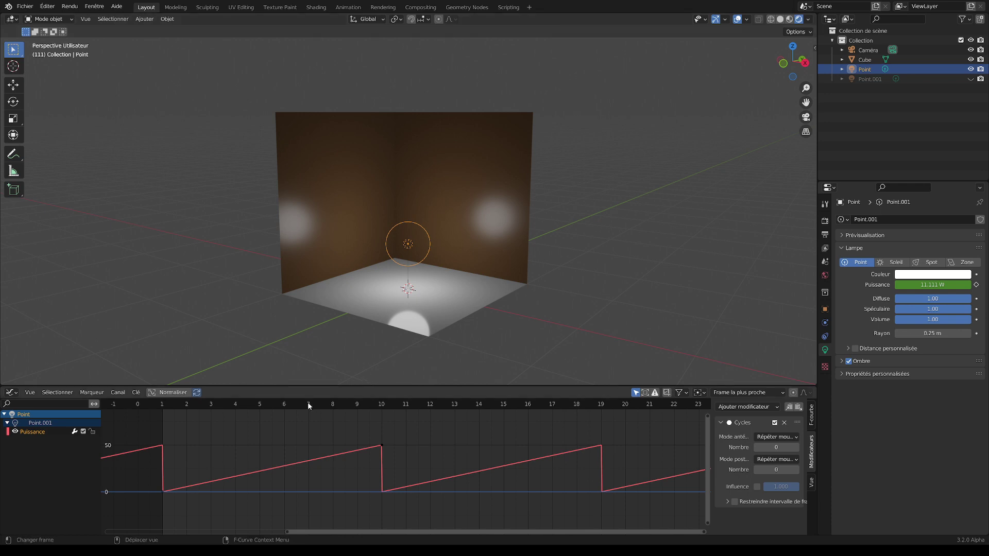
Step: Zoom the graph, box-select the first Puissance keyframe and start sliding it along X in time
mouse_move(307, 402)
mouse_down()
mouse_move(434, 408)
mouse_move(453, 424)
mouse_move(358, 428)
mouse_move(466, 422)
mouse_move(341, 443)
mouse_up()
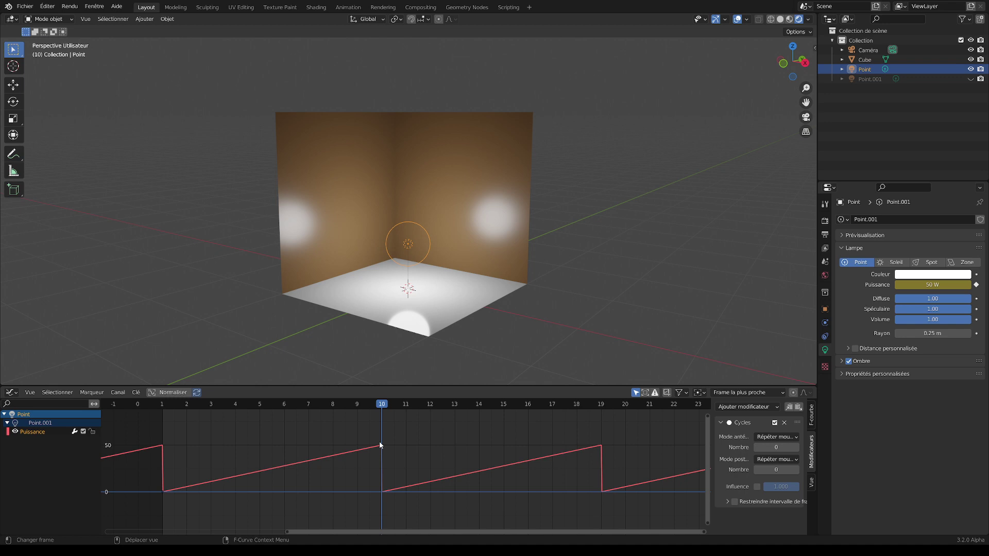
scroll(183, 489, down, 2)
scroll(227, 482, down, 1)
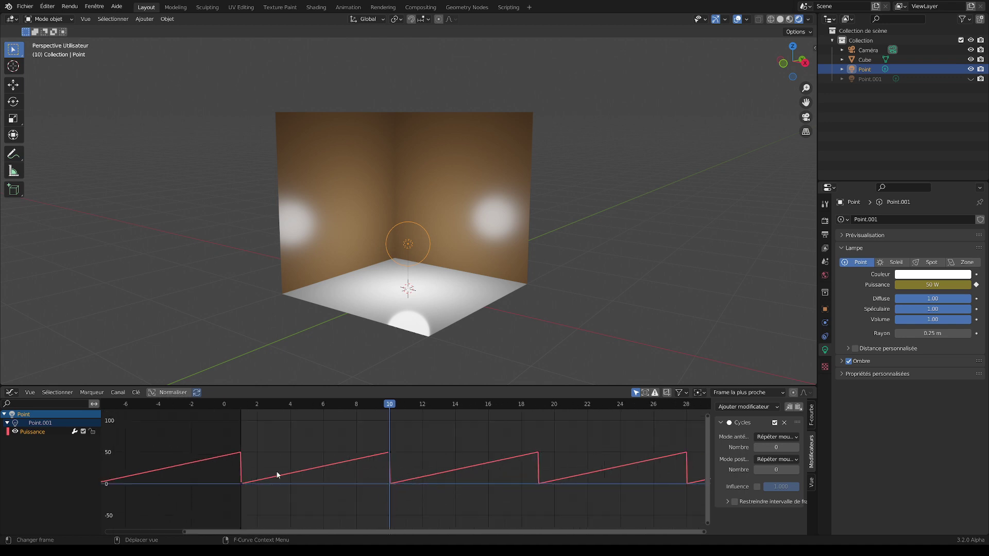
scroll(257, 484, down, 1)
drag(242, 477, 274, 498)
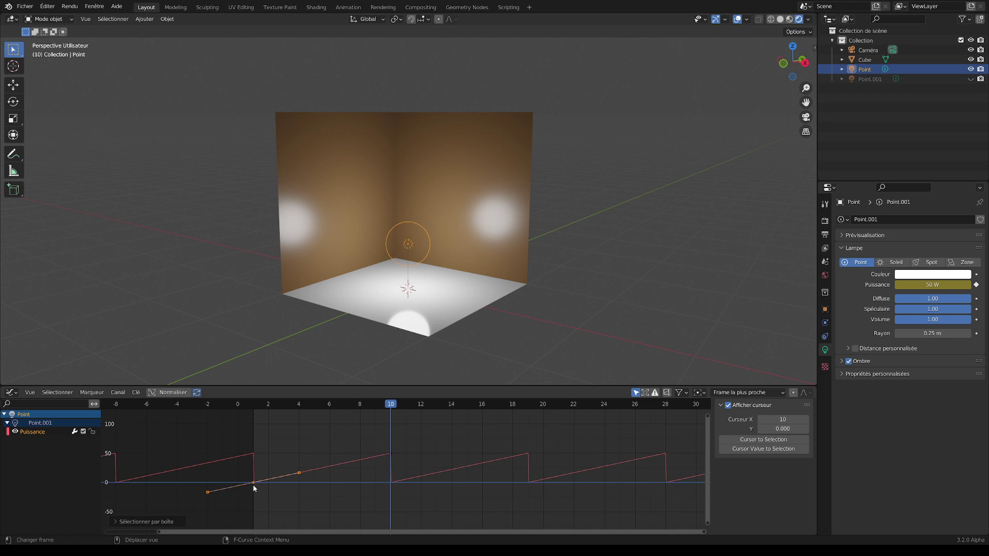
key(g)
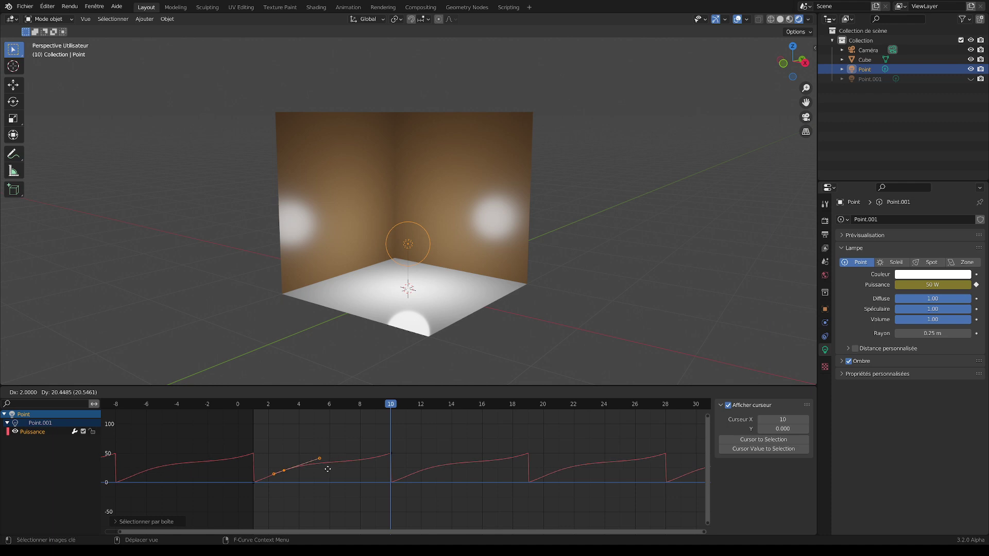
key(x)
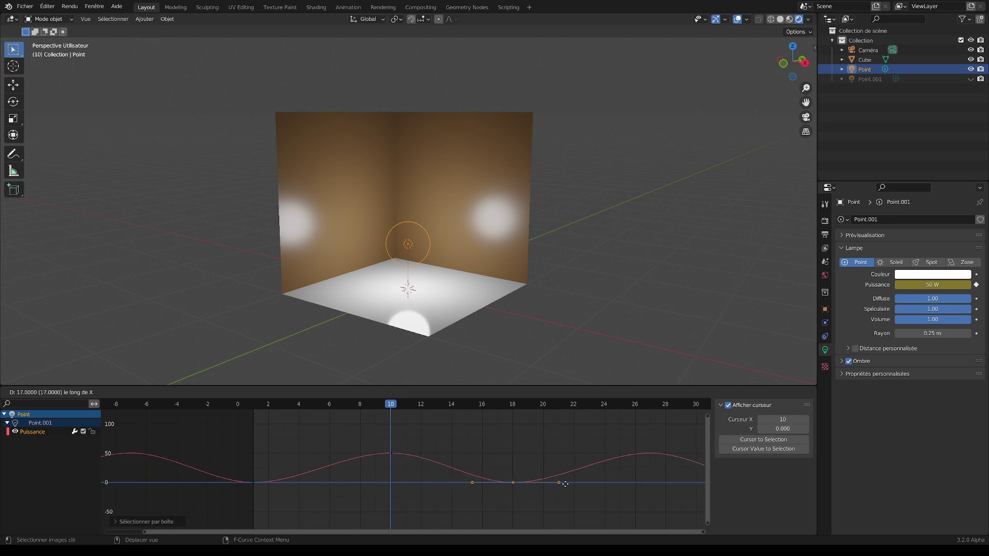
Step: Place the copied power keyframes later on the curve and scrub to frame 16 to check the dimming
click(569, 483)
drag(265, 405, 386, 405)
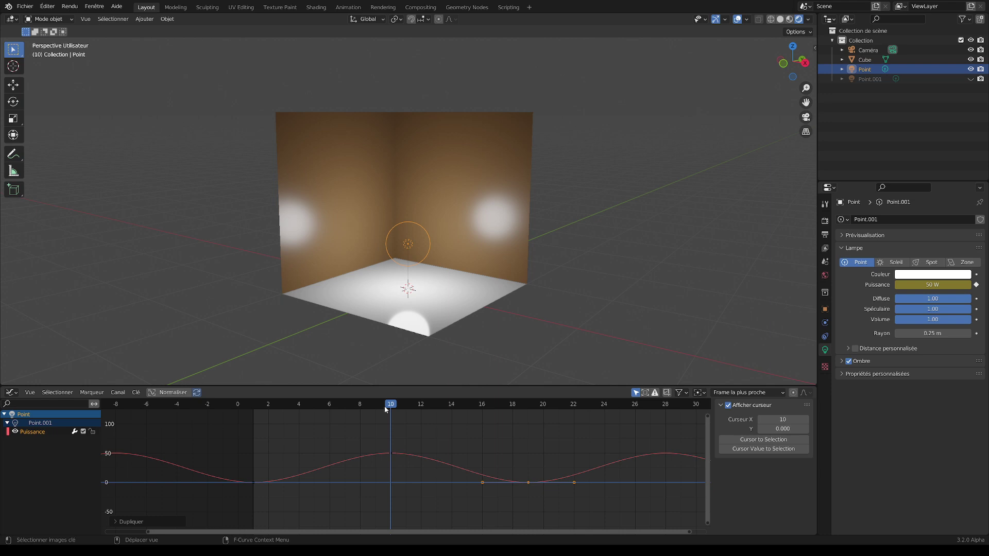
mouse_move(385, 406)
mouse_down()
mouse_move(326, 414)
mouse_move(405, 417)
mouse_move(391, 420)
mouse_up()
click(392, 420)
mouse_move(392, 418)
mouse_down()
mouse_move(498, 423)
mouse_move(370, 426)
mouse_up()
Step: Zoom out the Graph Editor and play the animation to preview the light pulsing
scroll(424, 419, down, 2)
scroll(440, 419, down, 3)
scroll(438, 419, down, 3)
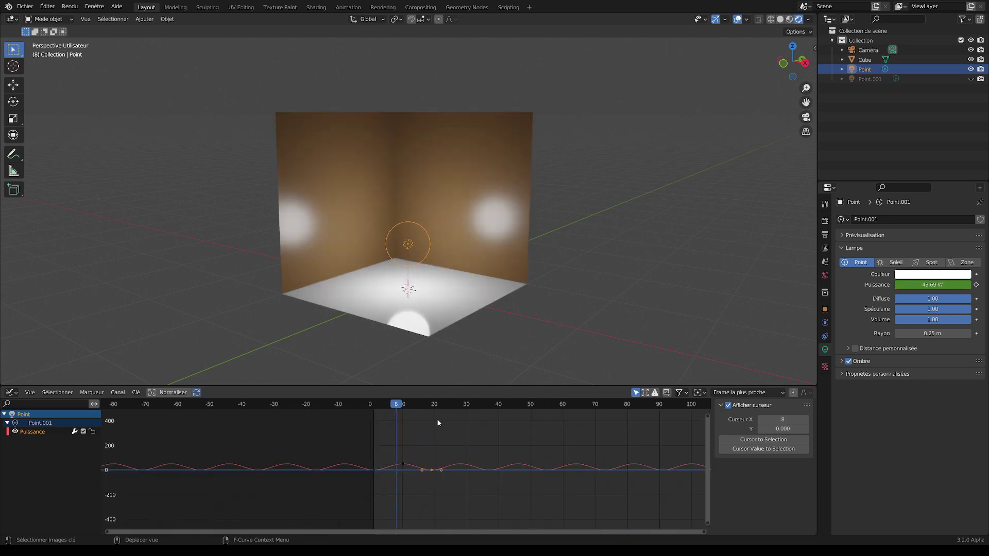
scroll(437, 419, down, 2)
key(space)
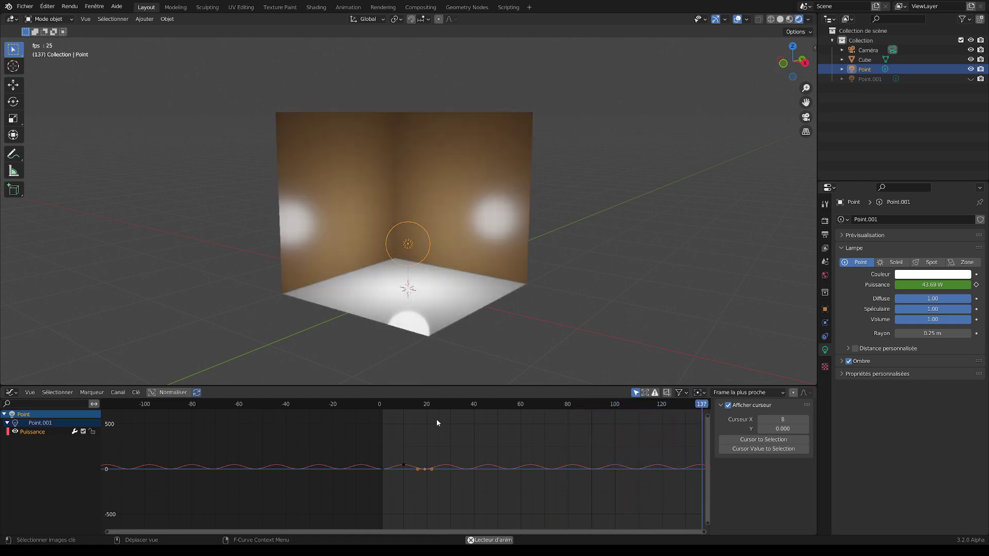
key(space)
scroll(407, 438, up, 4)
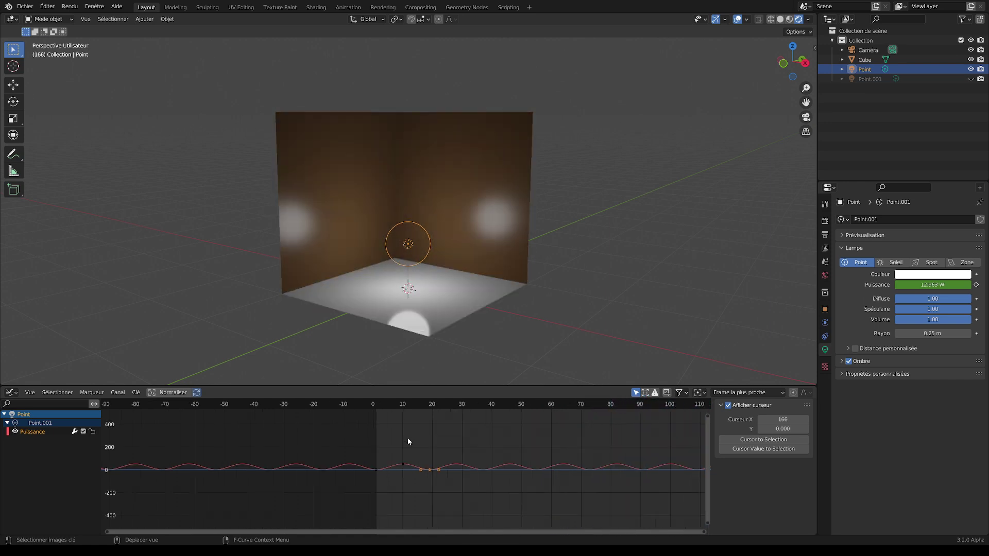
click(391, 406)
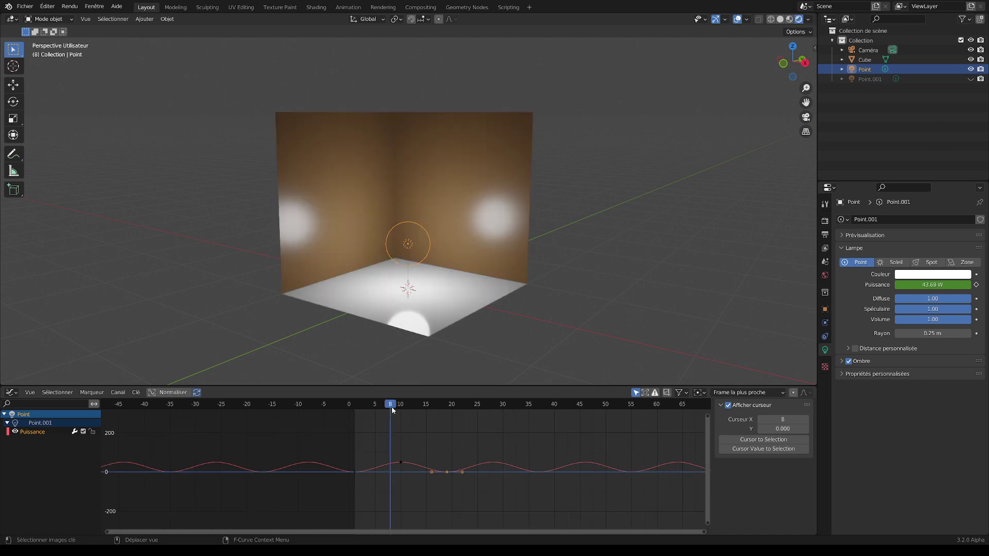
drag(391, 406, 405, 407)
key(space)
key(space)
click(395, 407)
click(354, 472)
drag(355, 472, 400, 473)
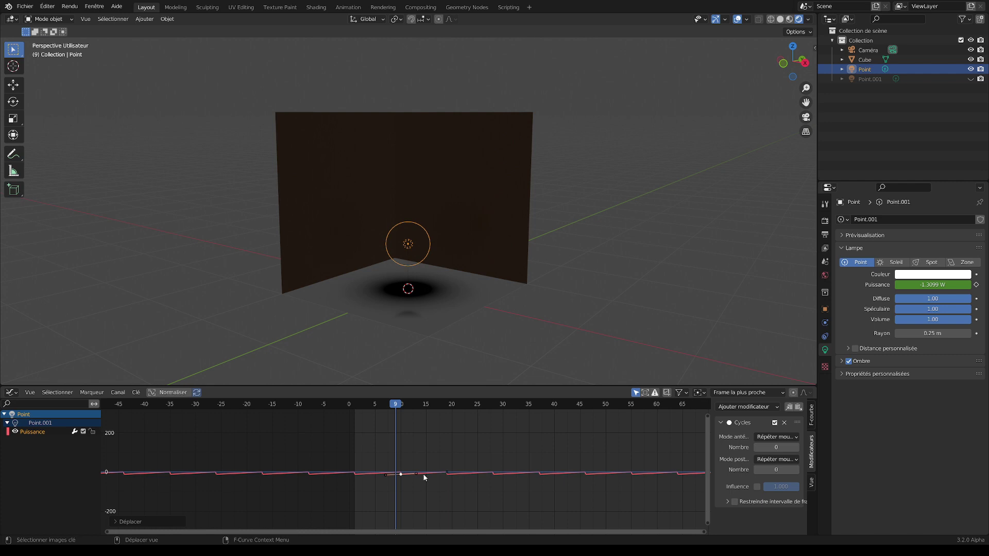
key(ctrl+z)
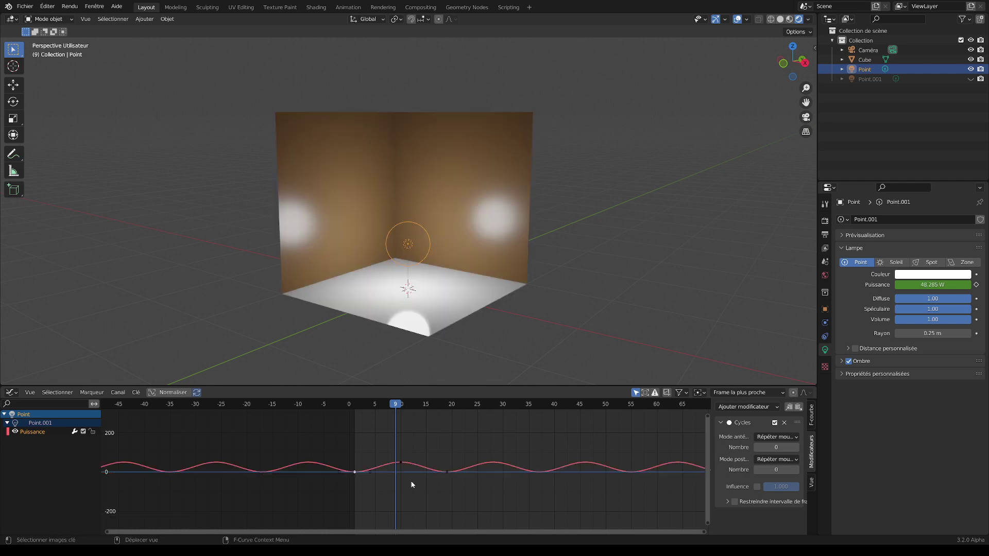
key(g)
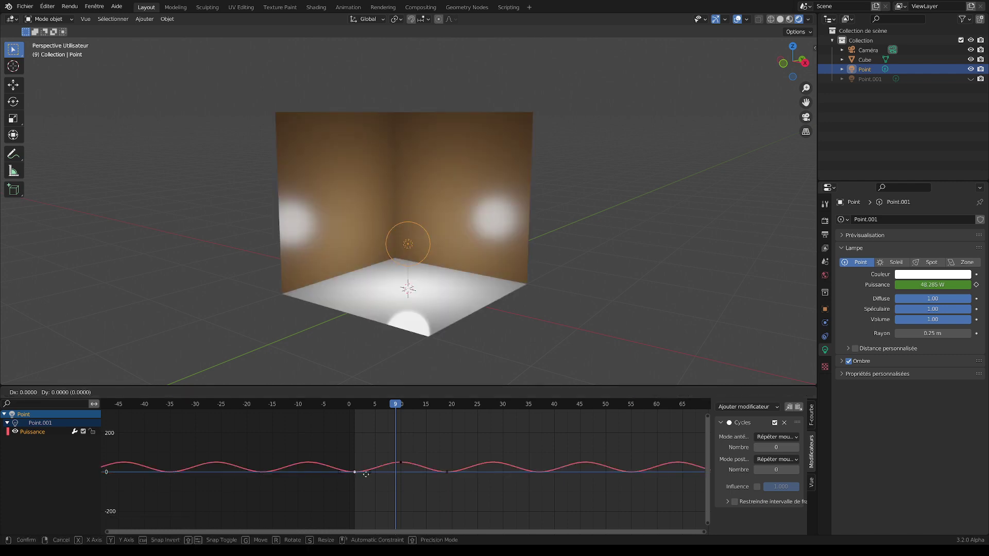
key(x)
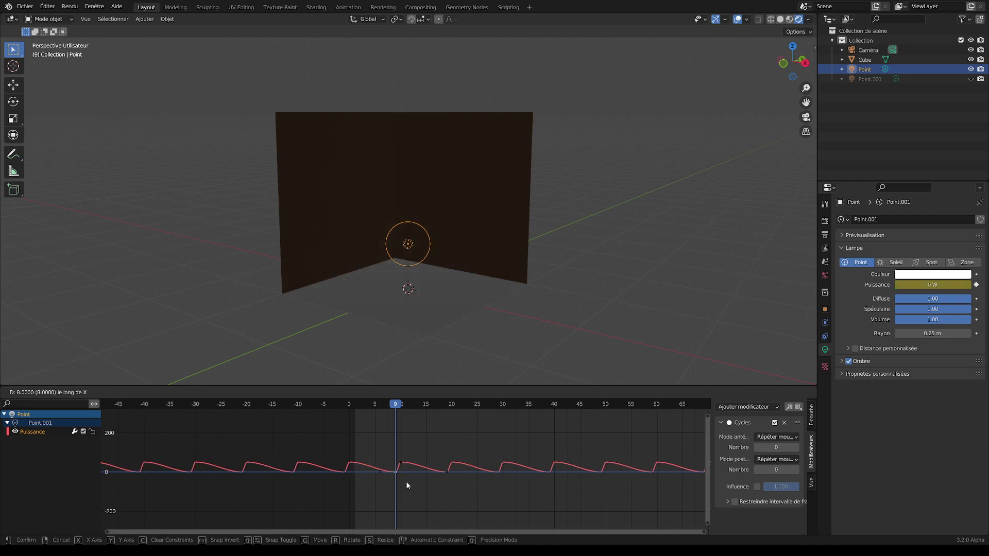
click(404, 481)
drag(442, 464, 460, 487)
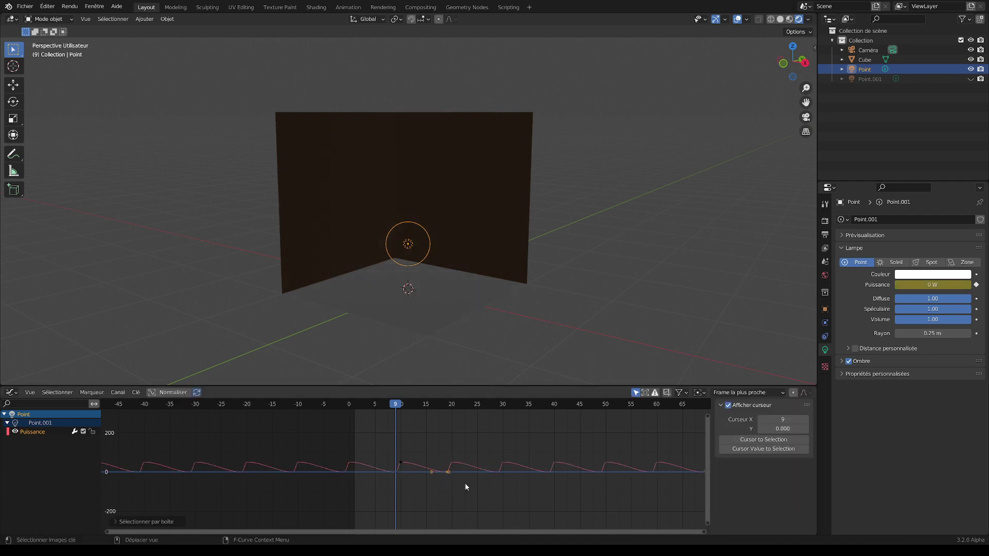
key(g)
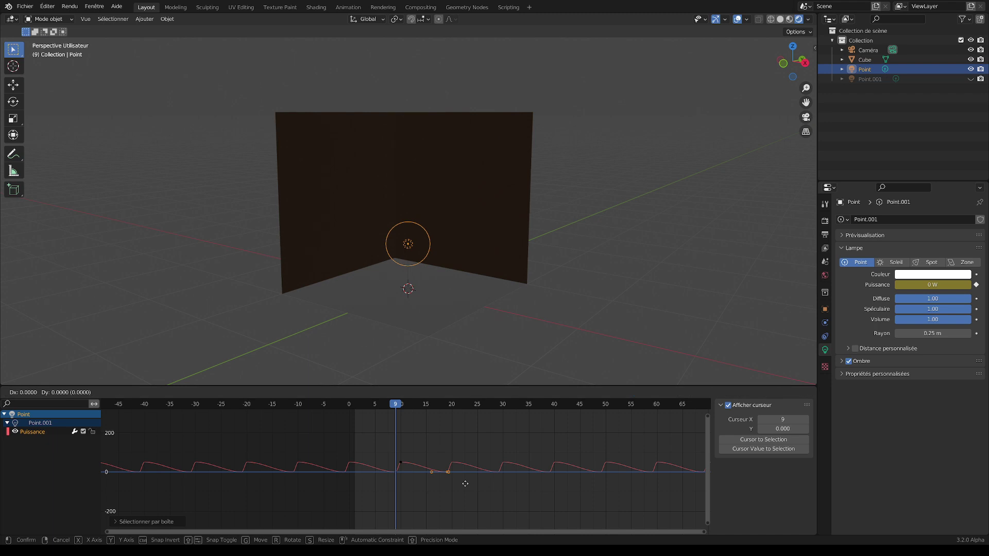
click(428, 492)
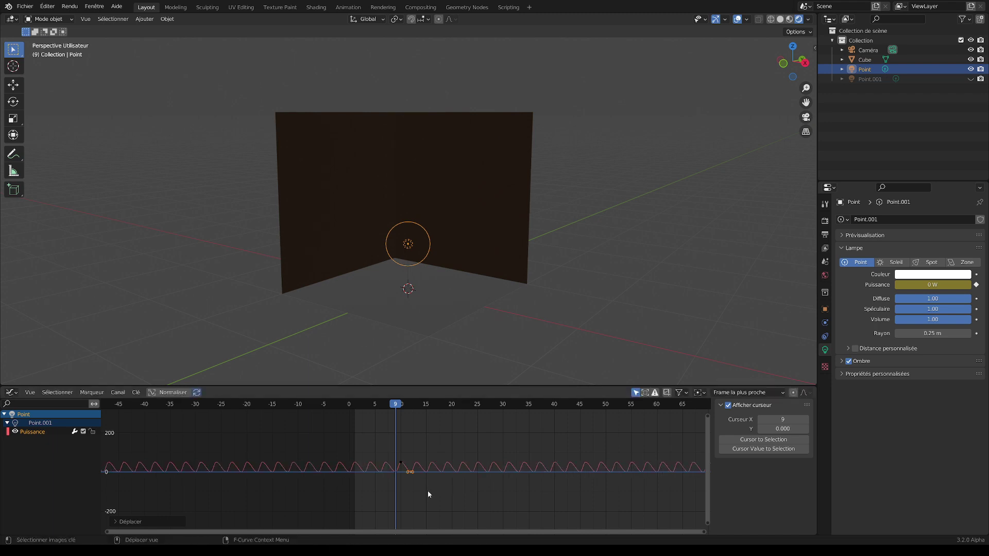
key(space)
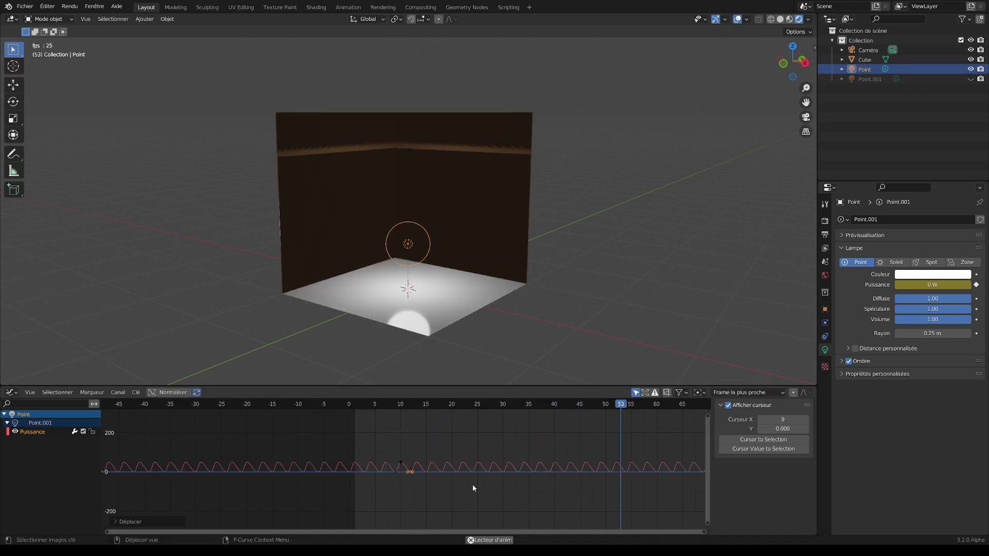
key(space)
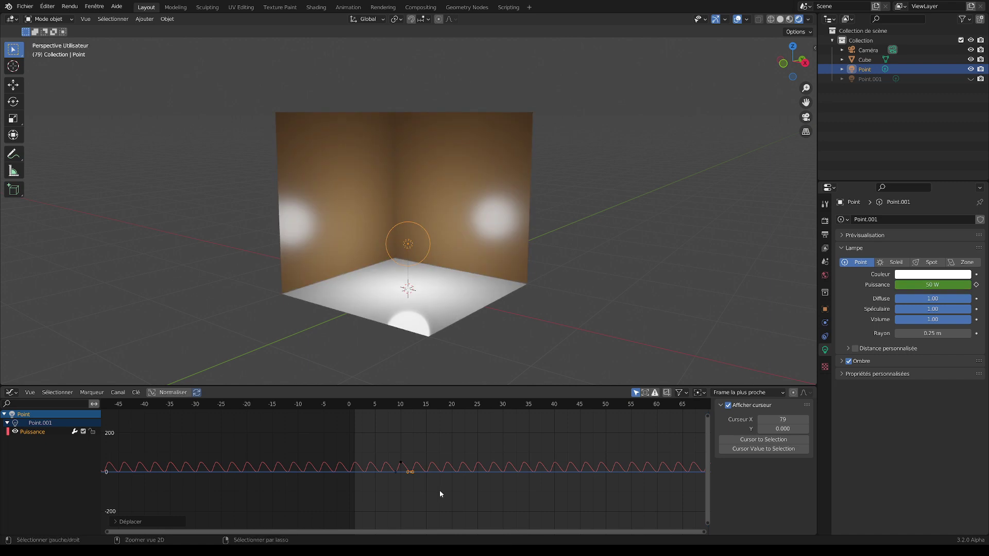
key(ctrl+z)
key(ctrl+z)
key(ctrl+z)
key(ctrl+z)
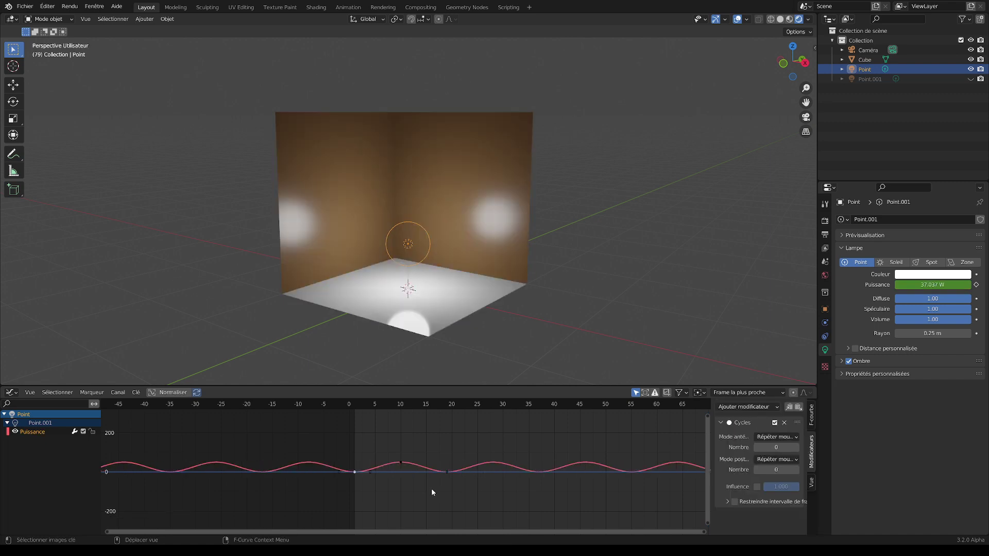
Step: Squeeze one wave cycle's keyframes in time into fast pulses and play to check
drag(312, 415, 474, 499)
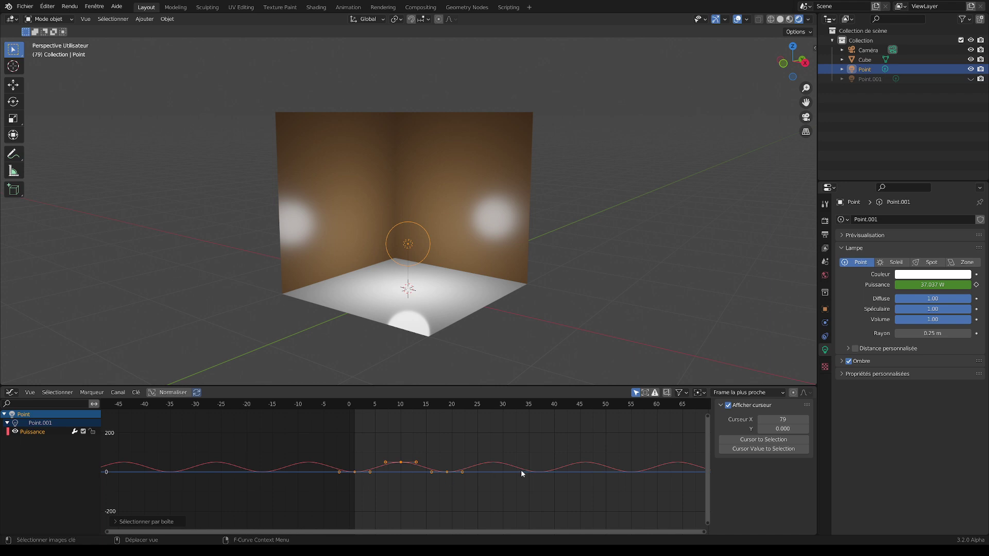
key(s)
key(x)
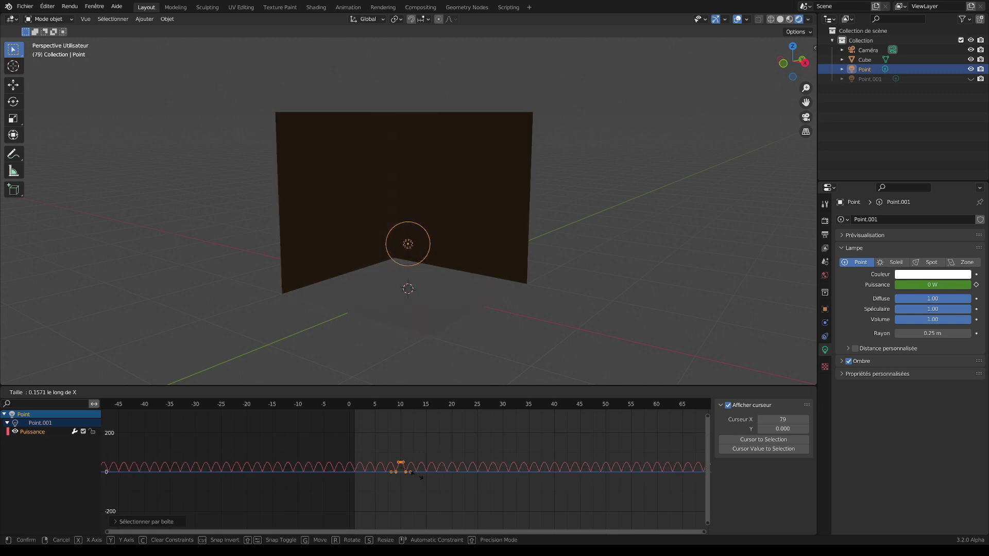
click(415, 478)
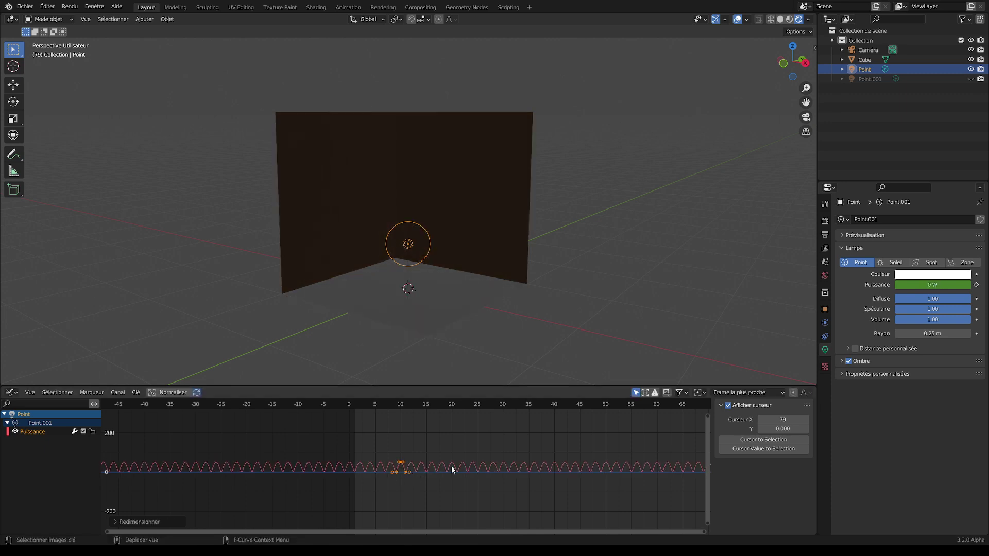
key(space)
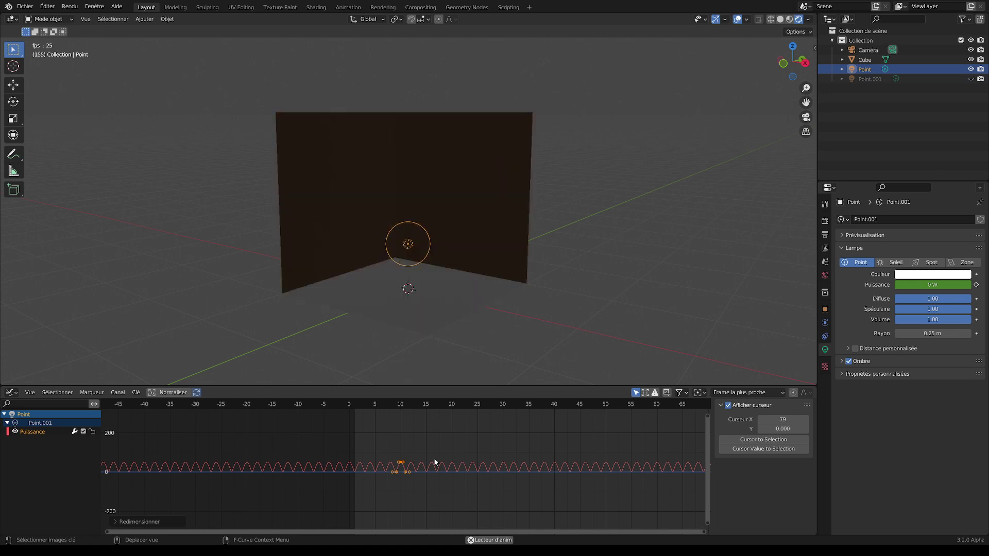
key(space)
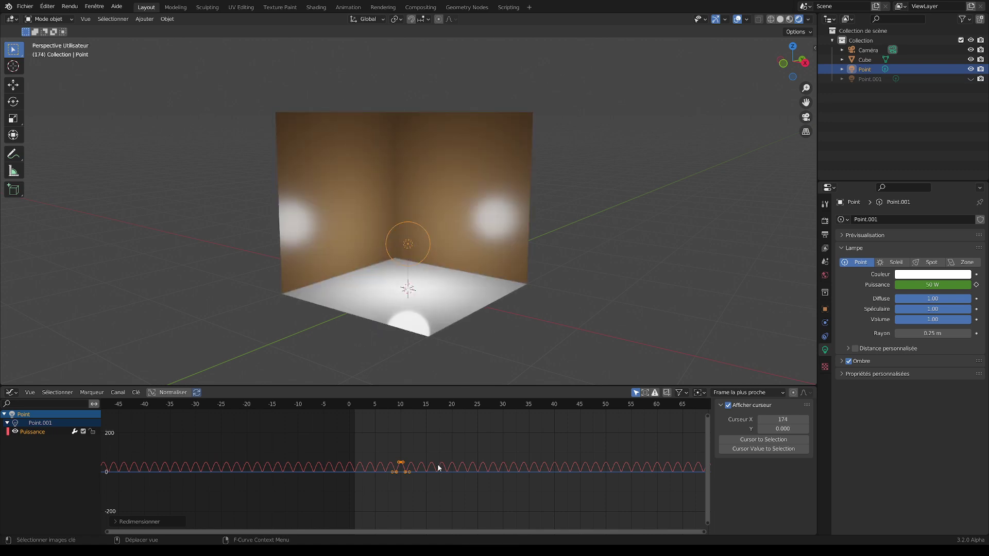
Step: Stretch the keyframes about eight times longer for slow, broad pulses and play to check
key(s)
key(x)
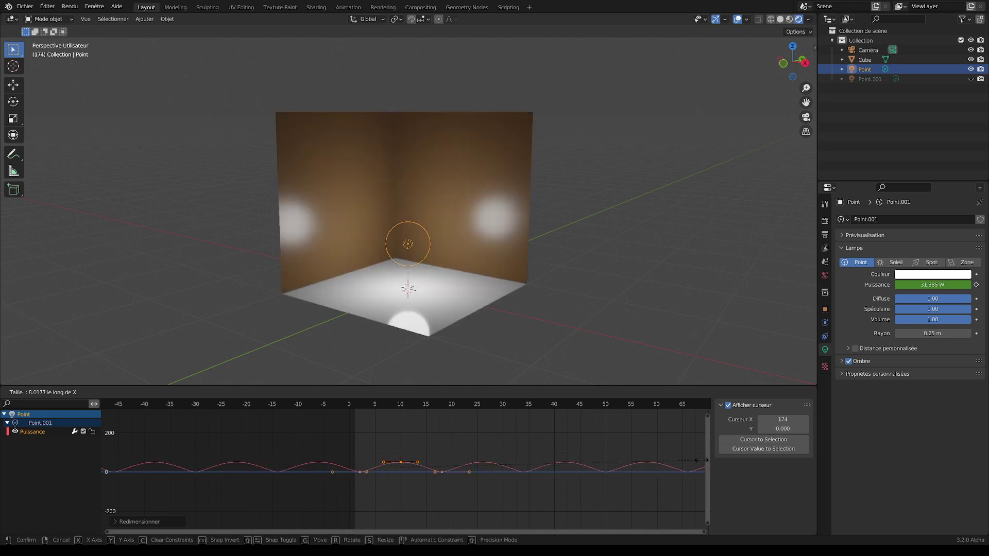
click(589, 468)
key(space)
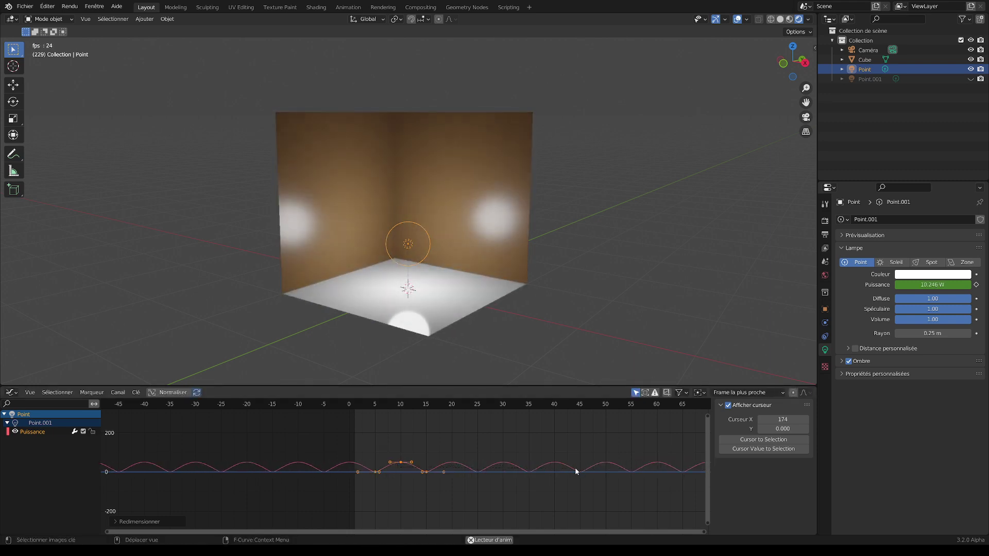
key(space)
click(556, 493)
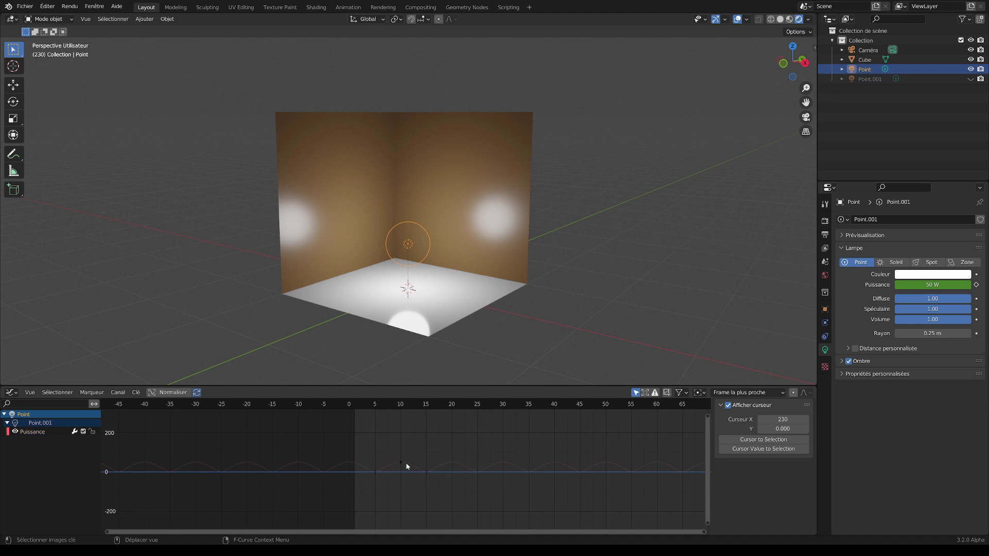
Step: Select the Puissance channel and scrub from frame 0 to 50 to watch the pulse
click(24, 433)
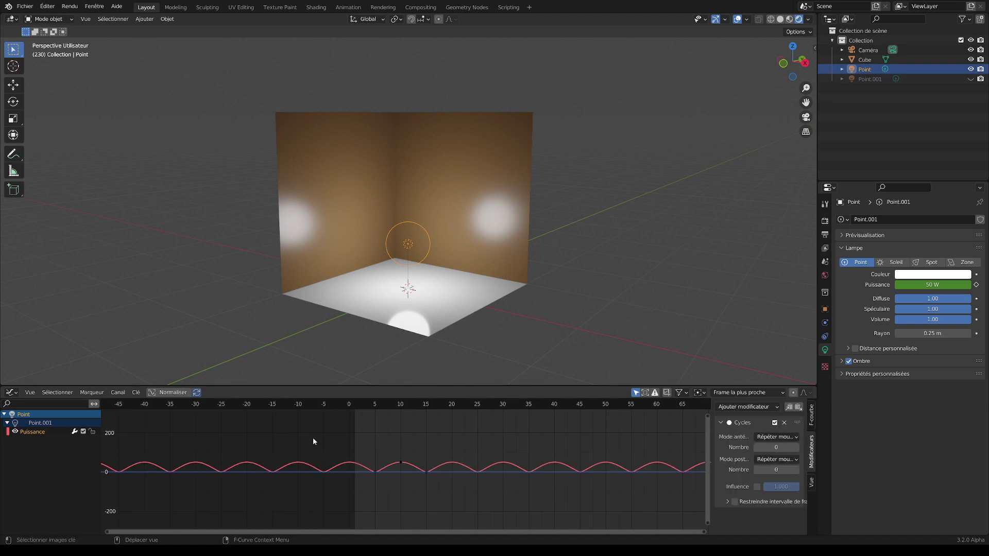
click(365, 405)
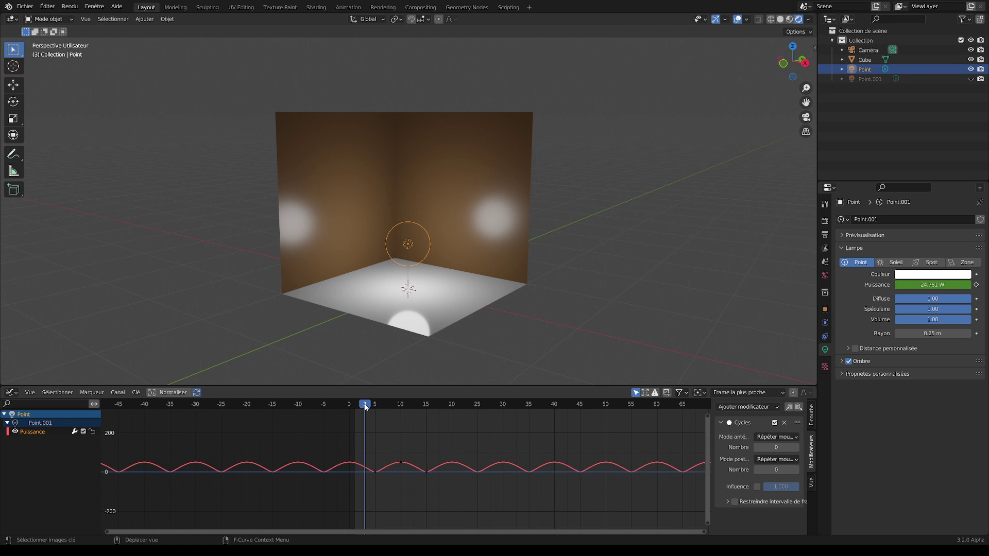
drag(376, 409, 452, 409)
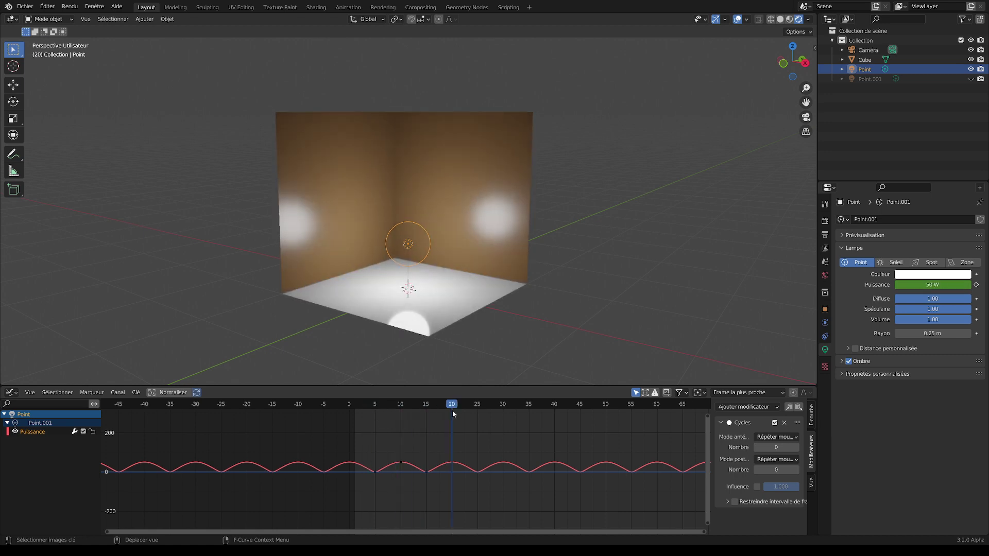
drag(452, 410, 613, 416)
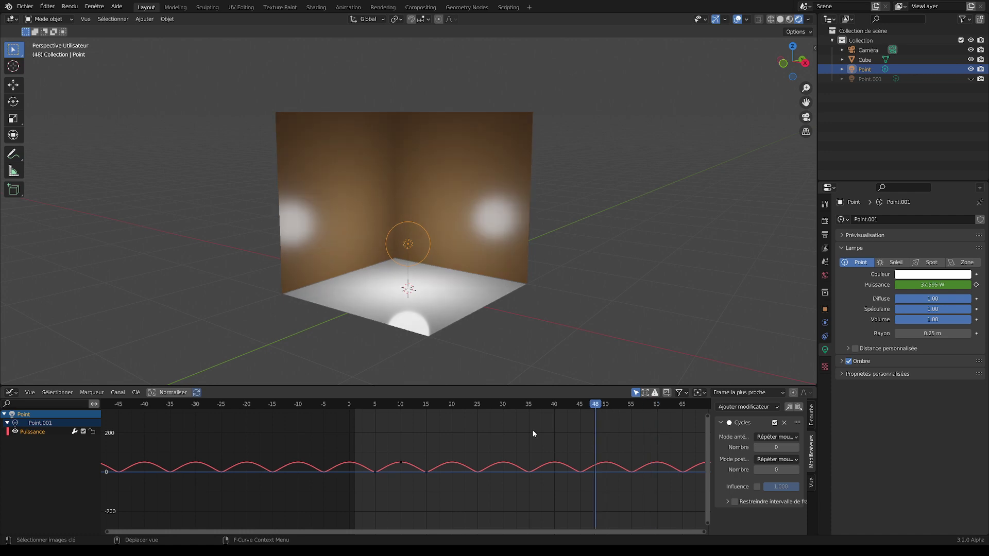
click(349, 405)
Step: Slide a block of Puissance keyframes about 20 frames later and play to preview
mouse_move(370, 447)
mouse_down()
mouse_move(382, 471)
mouse_move(443, 500)
mouse_up()
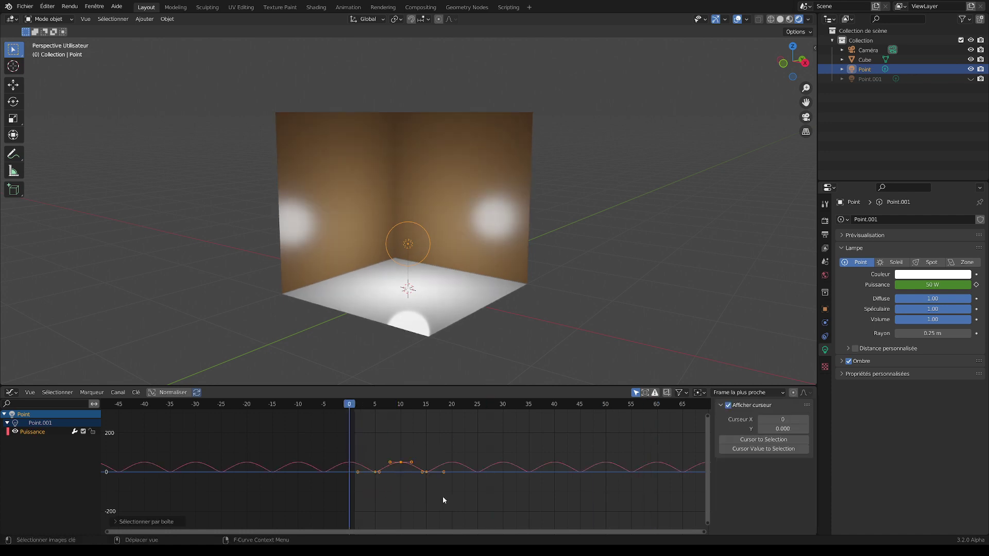
key(g)
key(x)
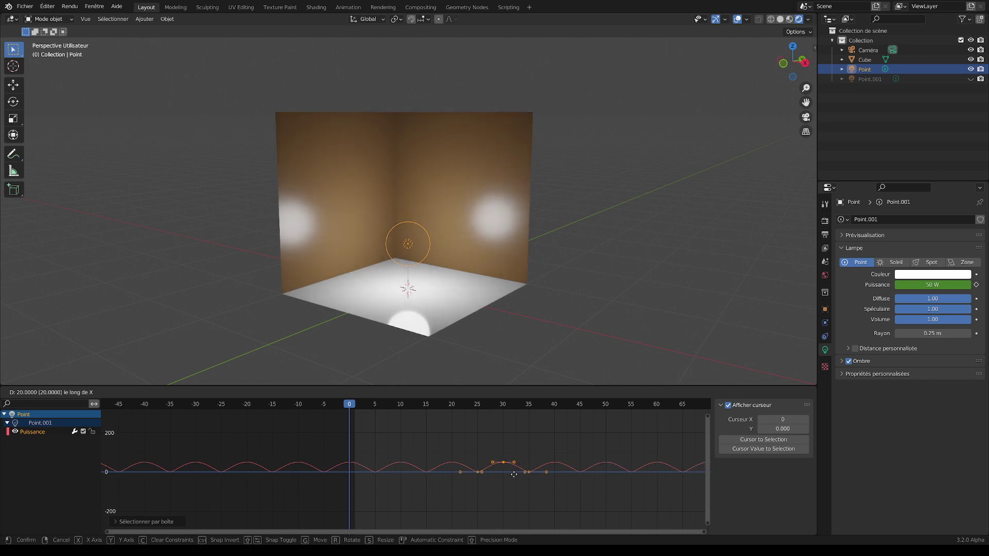
click(496, 477)
key(space)
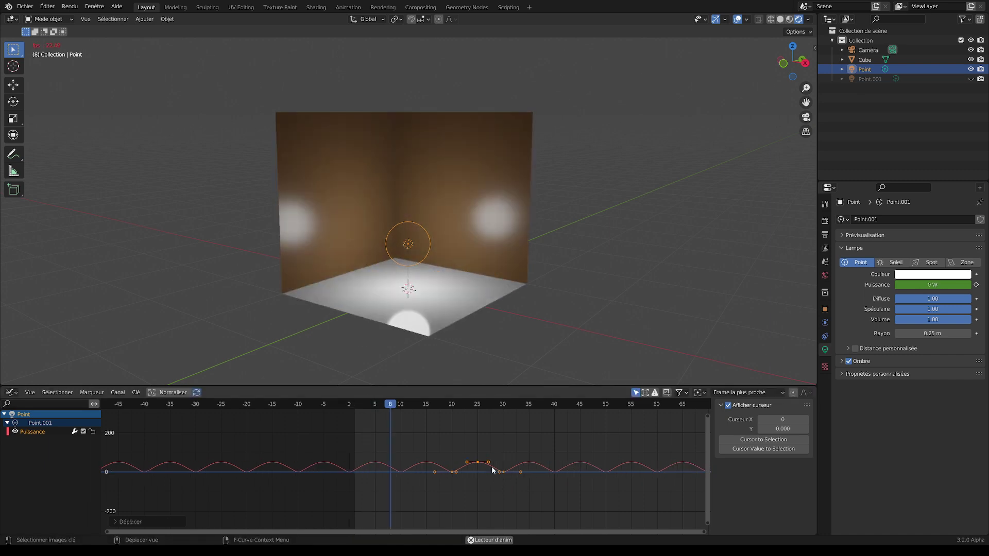
key(space)
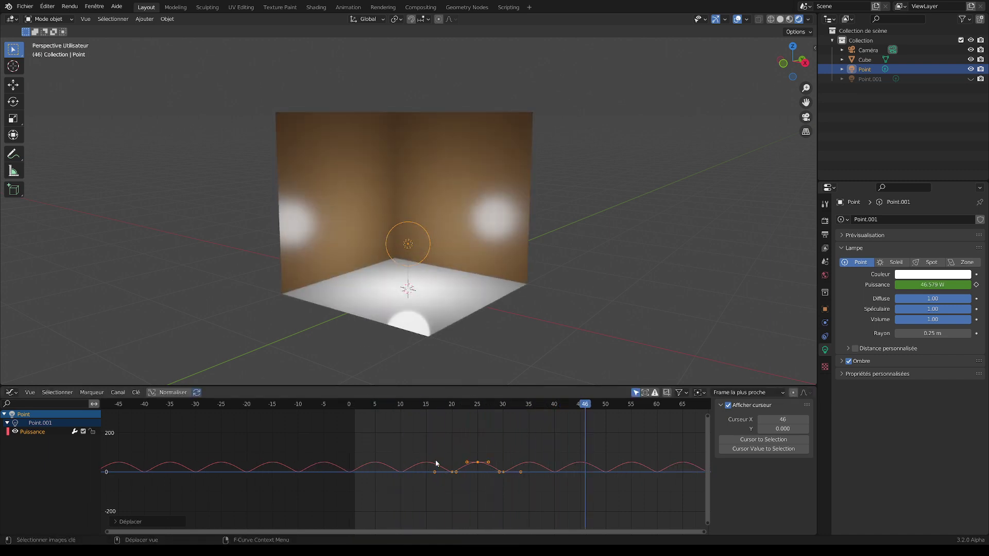
click(30, 432)
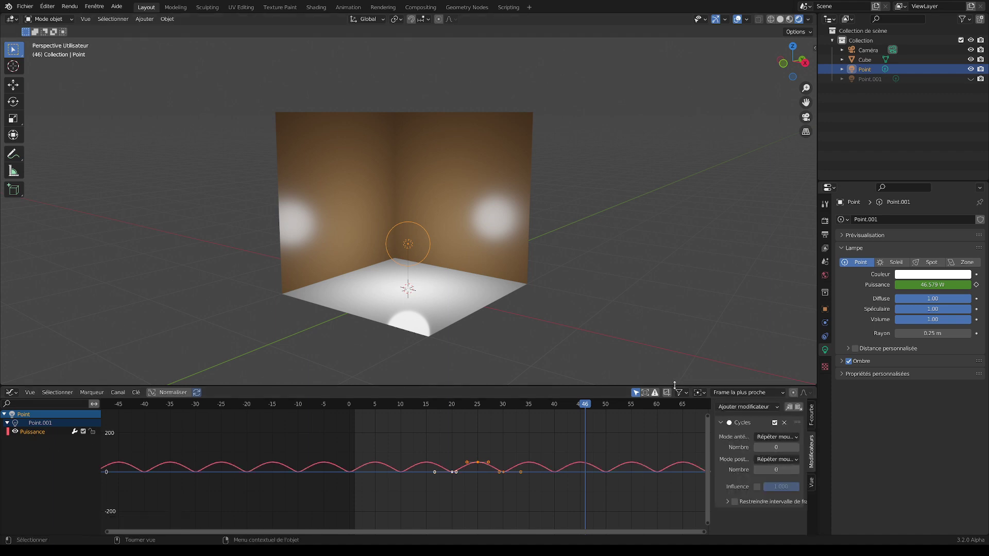
Step: Set the Puissance Cycles modifier to 1 repeat before and 3 after the keyframes
drag(675, 386, 675, 335)
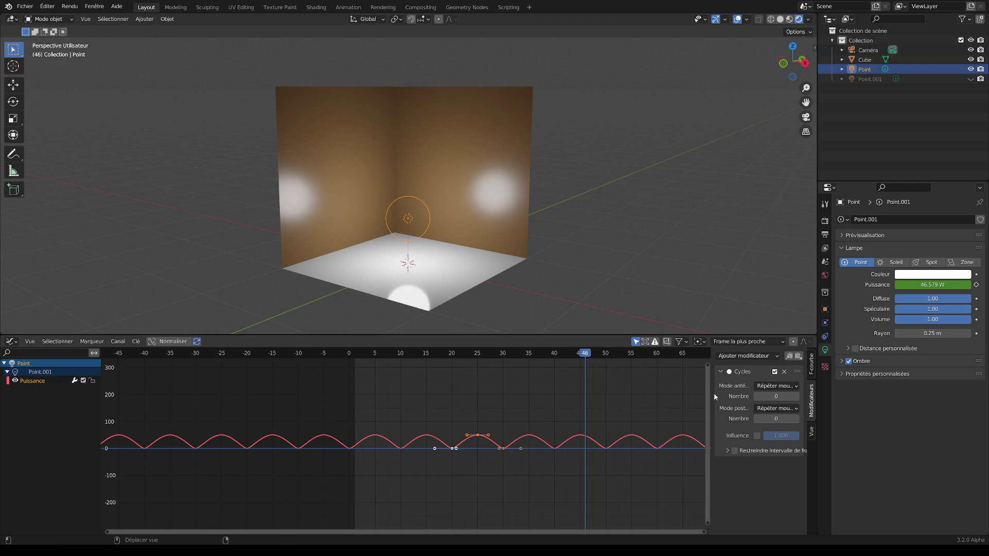
drag(710, 393, 646, 393)
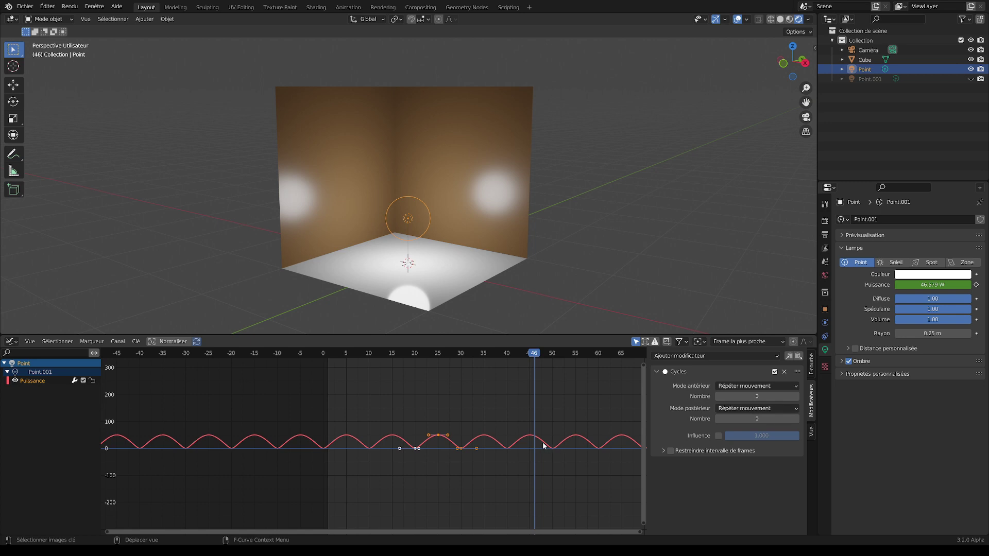
mouse_move(766, 401)
mouse_down()
mouse_move(788, 400)
mouse_move(742, 396)
mouse_move(778, 397)
mouse_up()
click(760, 396)
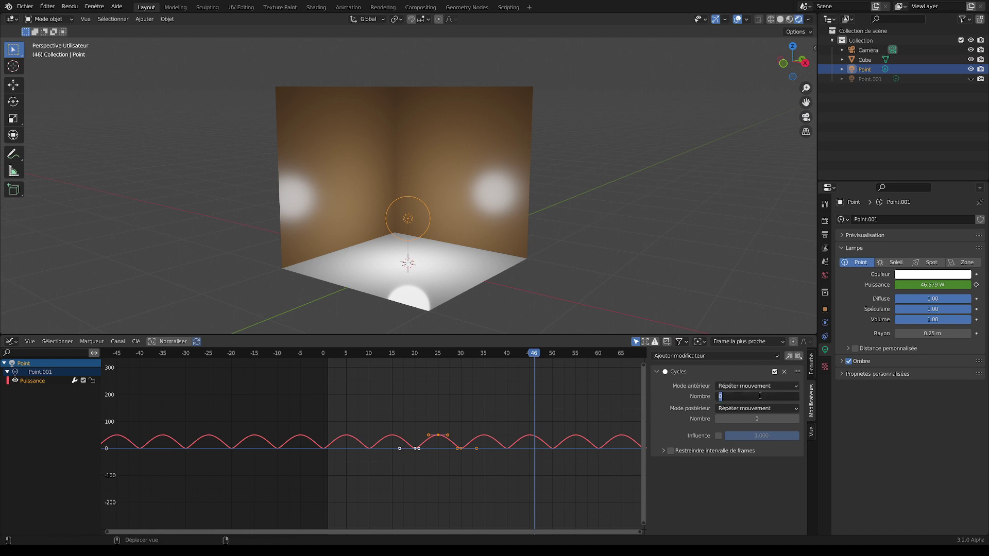
text(1)
key(Return)
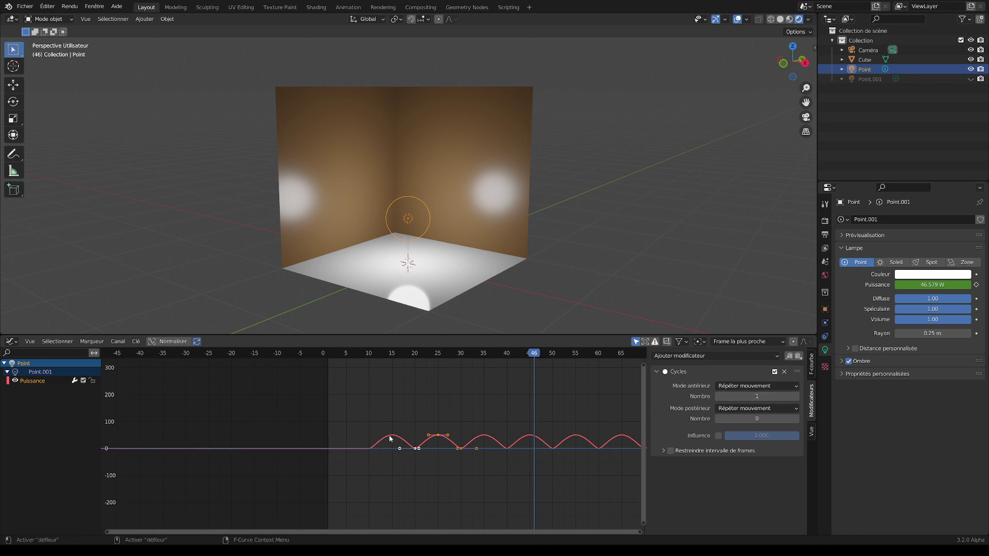
click(759, 419)
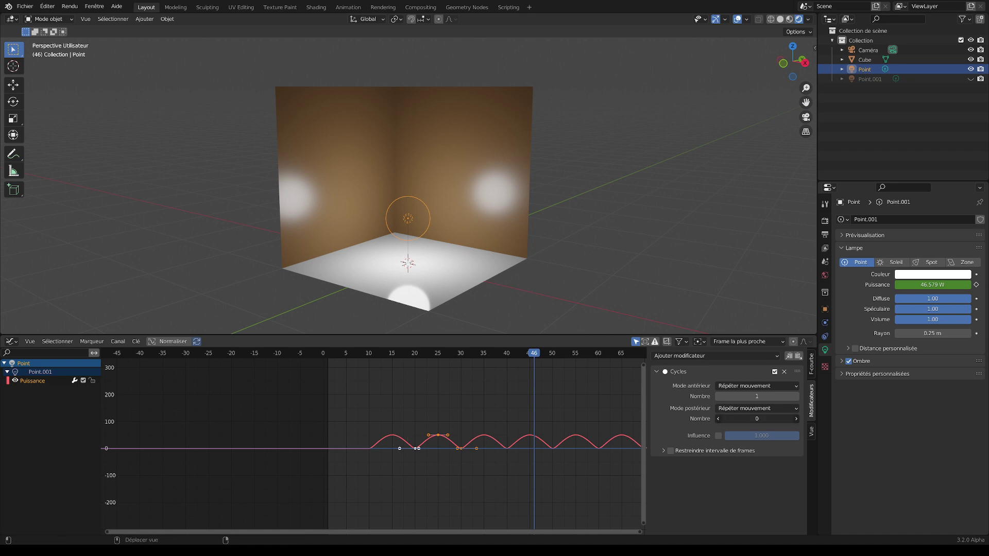
text(3)
key(Return)
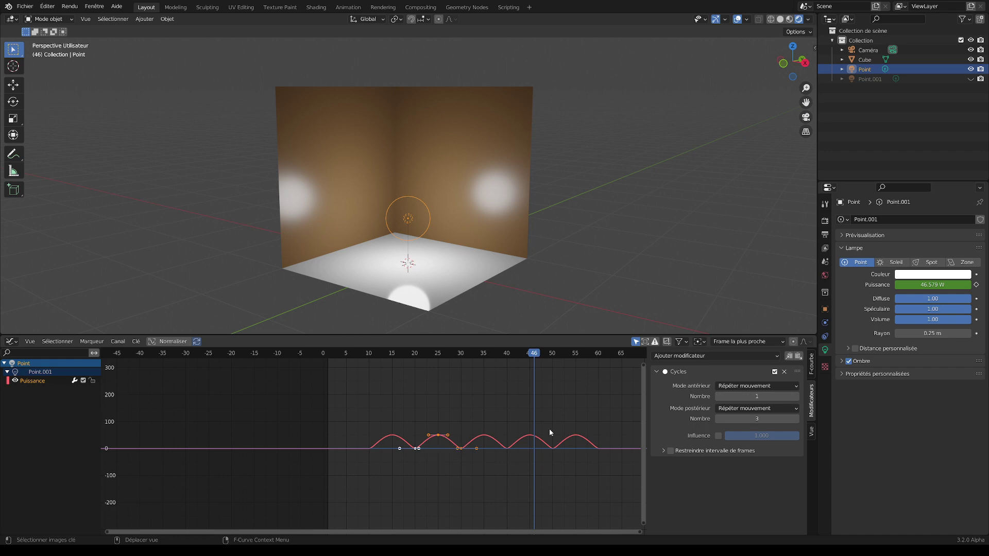
click(758, 418)
drag(758, 419, 614, 445)
Step: Preview the limited pulses at frame 15 and change the lamp Couleur to red
key(space)
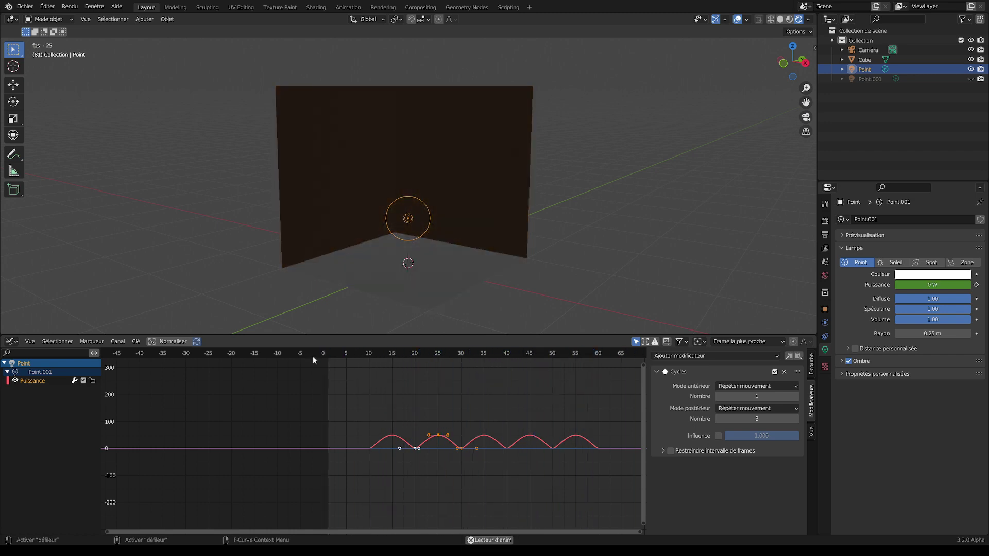
key(space)
key(space)
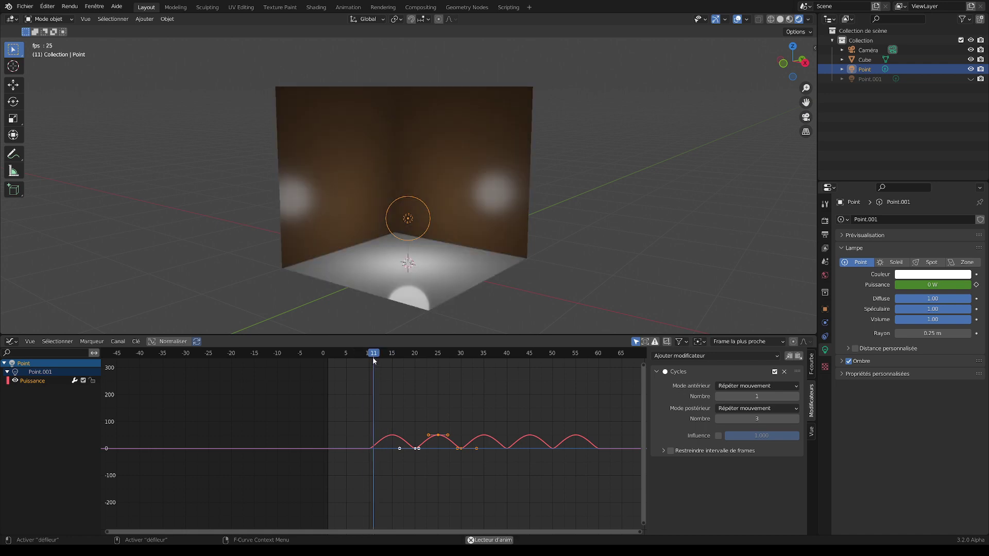
key(space)
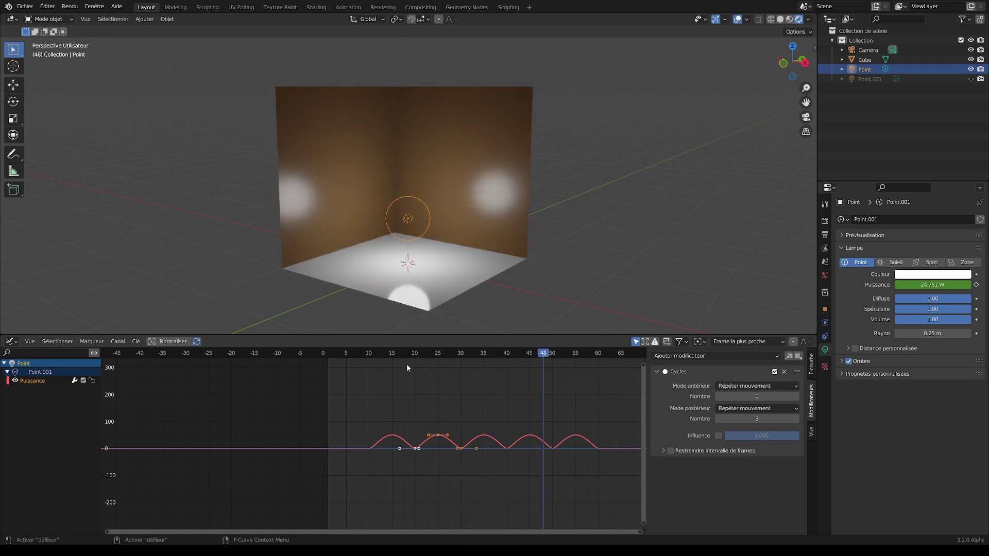
click(391, 353)
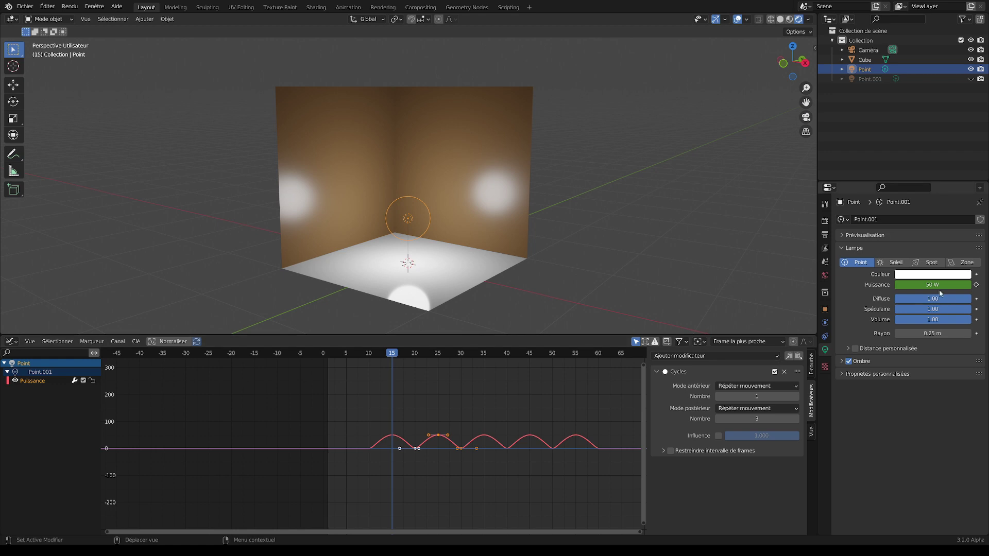
click(933, 274)
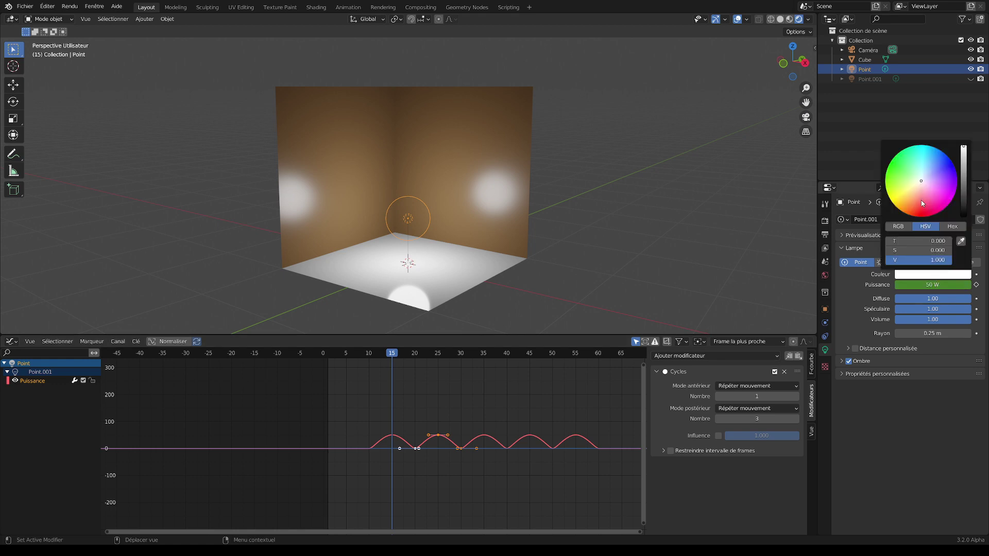
drag(922, 203, 922, 216)
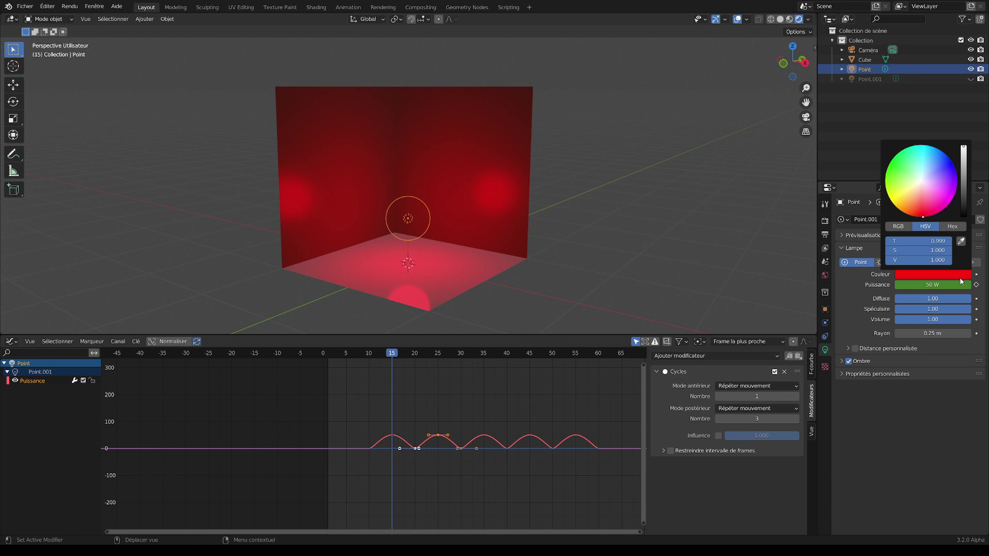
key(space)
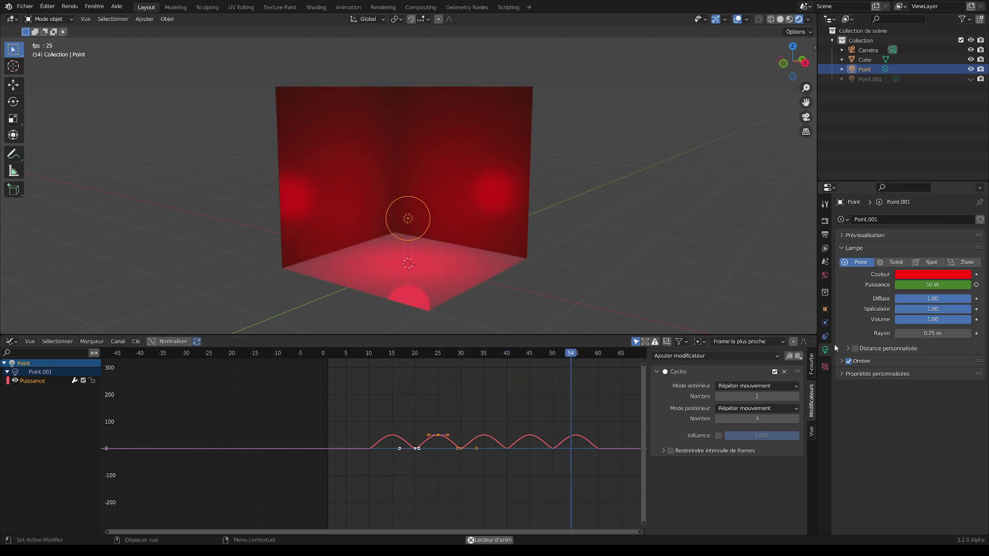
Step: Set the point light's Rayon to 0.16 m and scrub the timeline to check the glow
drag(907, 334, 916, 333)
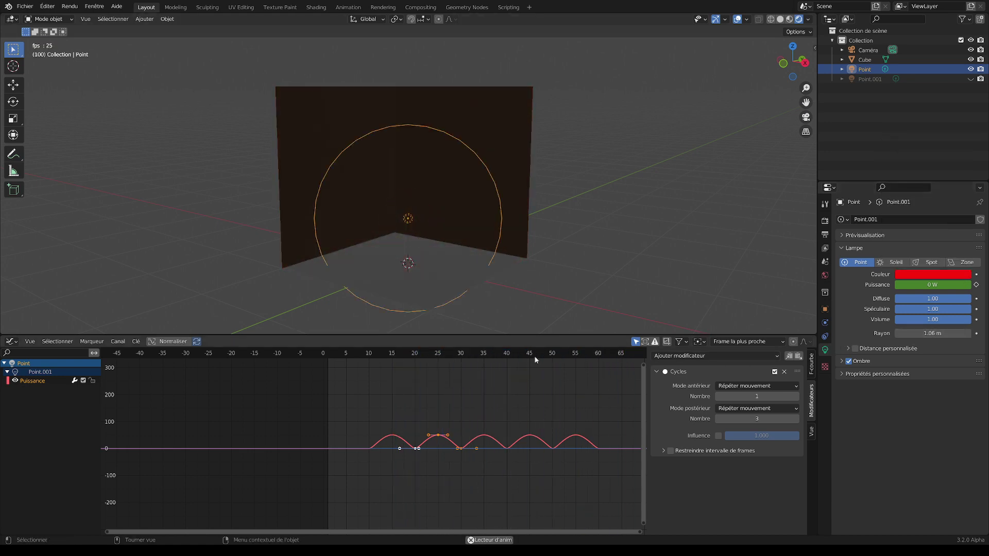
click(388, 355)
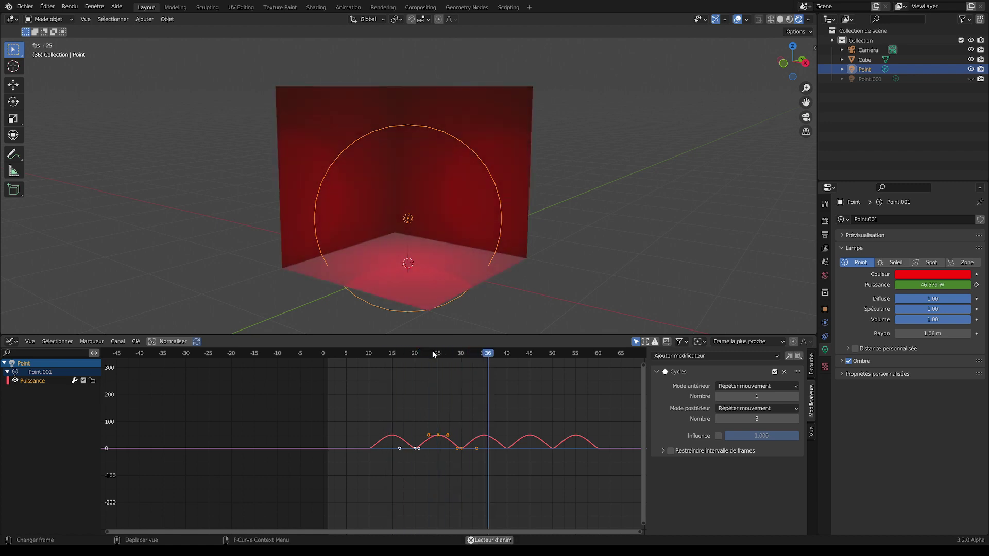
key(space)
drag(933, 334, 903, 333)
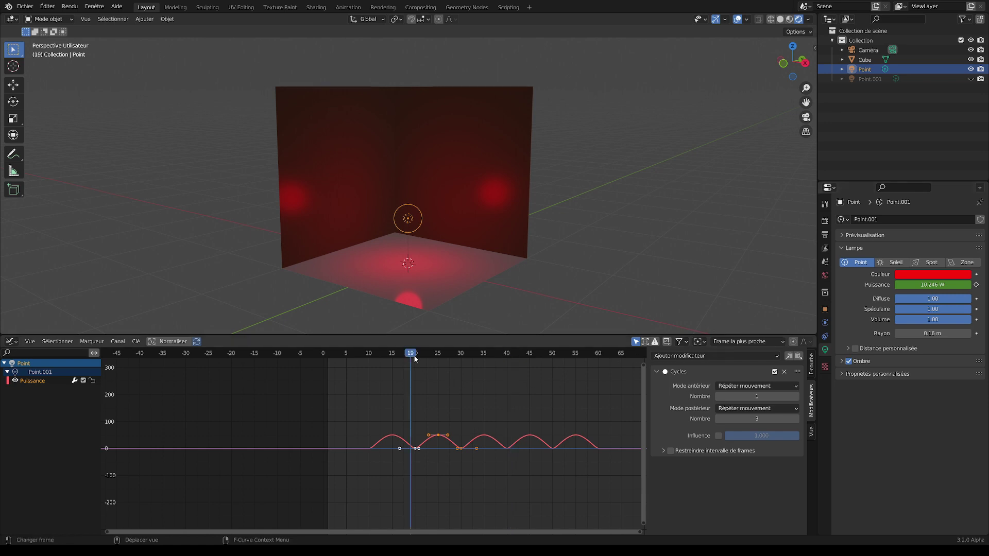
drag(424, 363, 457, 363)
key(space)
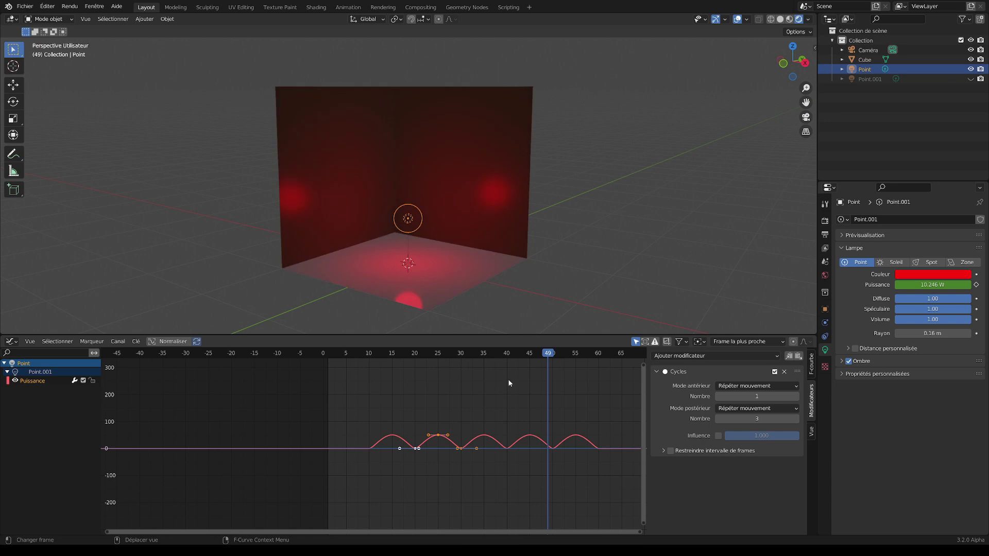
middle_drag(545, 276, 555, 229)
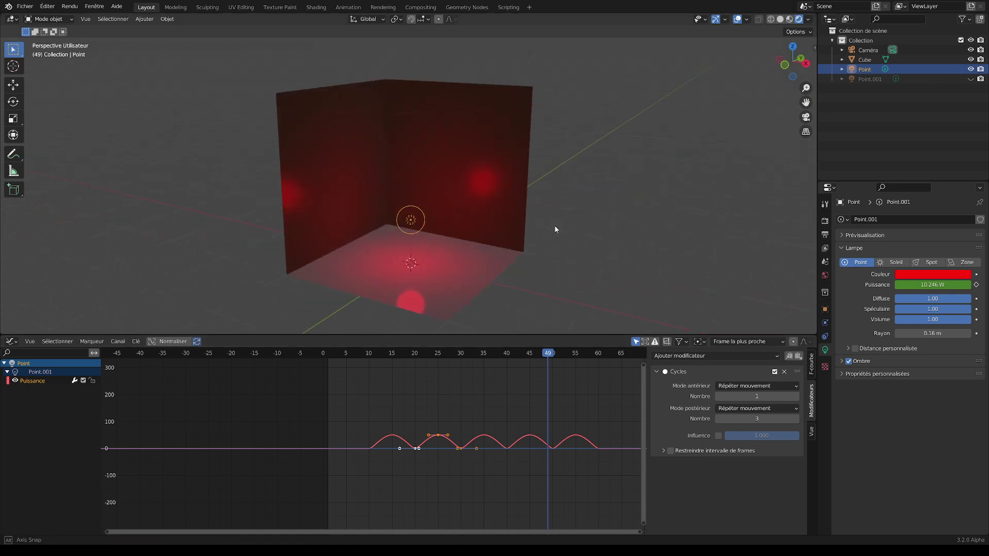
Step: Add a cube to the scene and shrink it to a small size
click(144, 19)
mouse_move(170, 29)
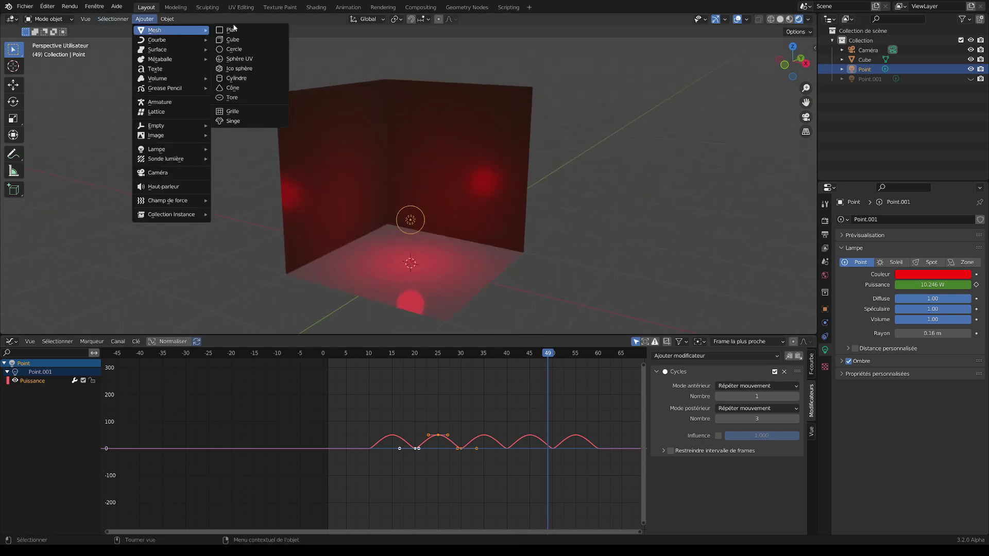
click(240, 40)
key(s)
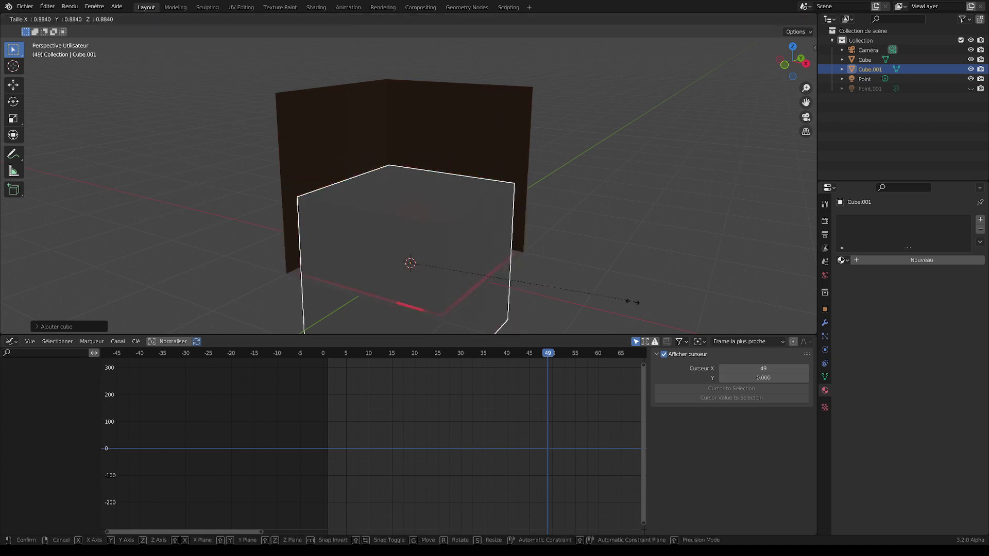
click(438, 298)
key(g)
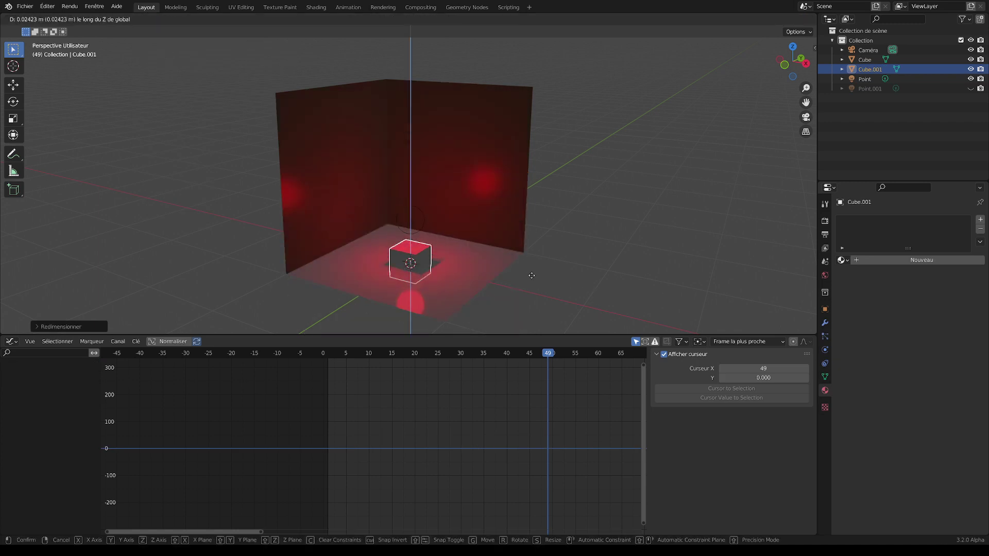
click(530, 286)
Step: Move the small cube across the floor to sit near the right wall
key(g)
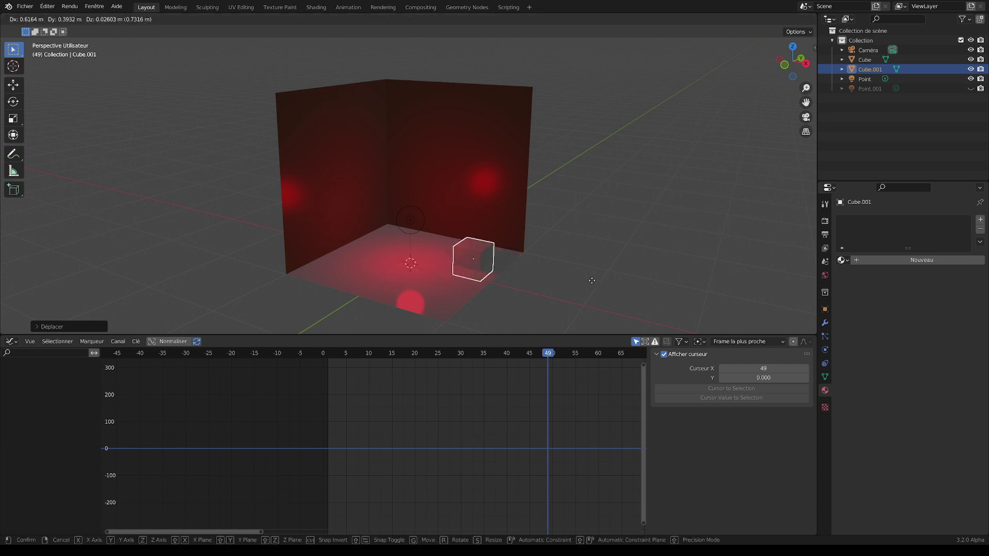
click(574, 282)
scroll(566, 265, up, 1)
scroll(591, 271, up, 1)
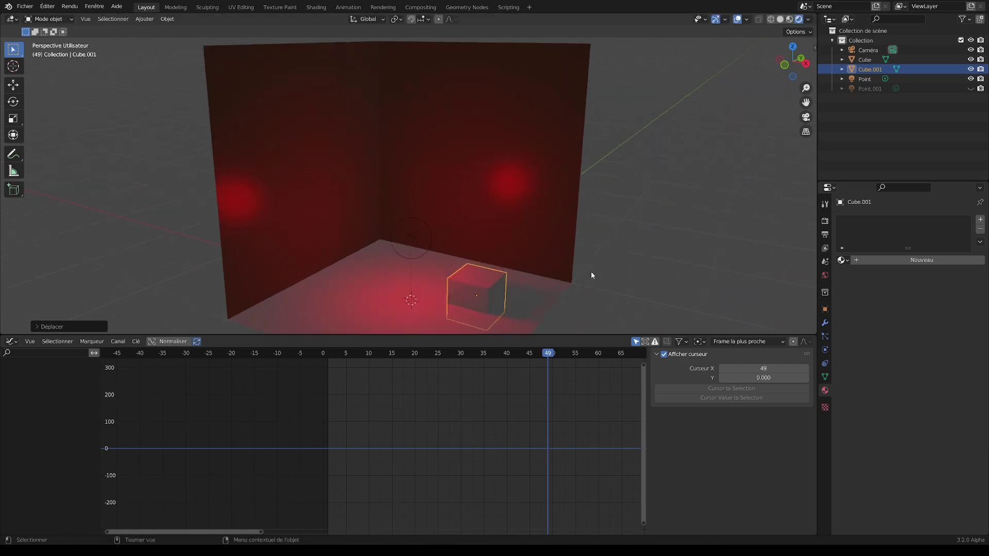
scroll(558, 230, up, 1)
scroll(381, 197, up, 1)
Step: Select the point light and set its Rayon to 0.41 m
click(376, 193)
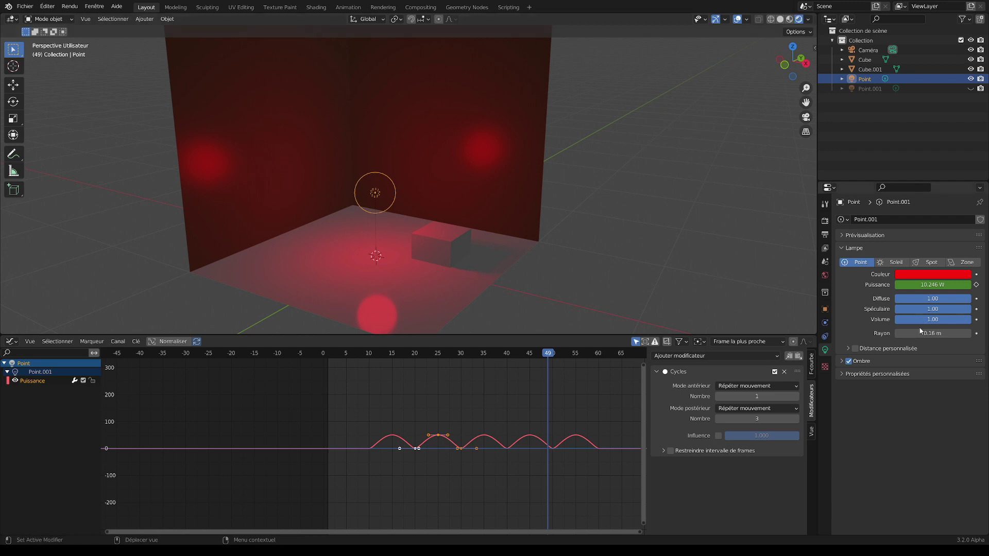
drag(920, 331, 926, 332)
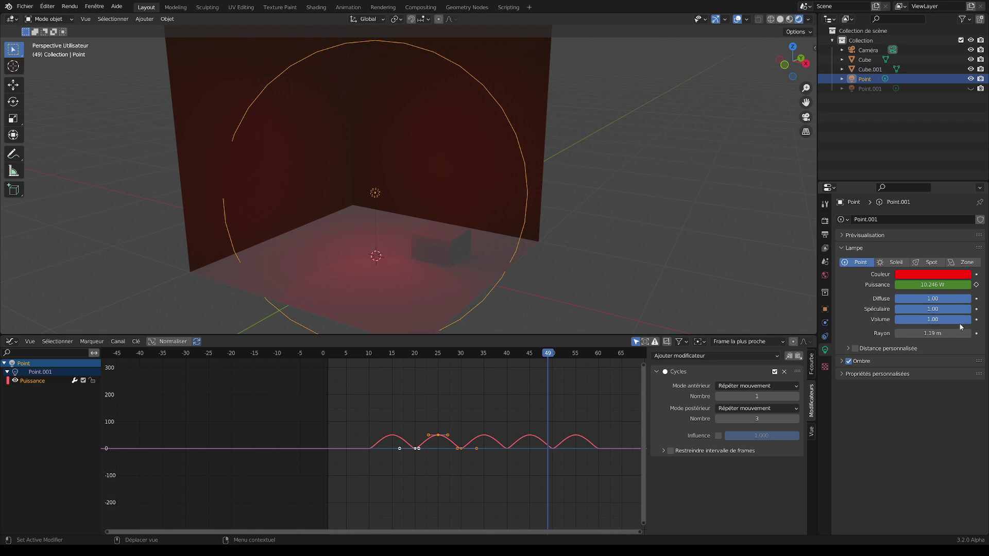
drag(944, 333, 898, 334)
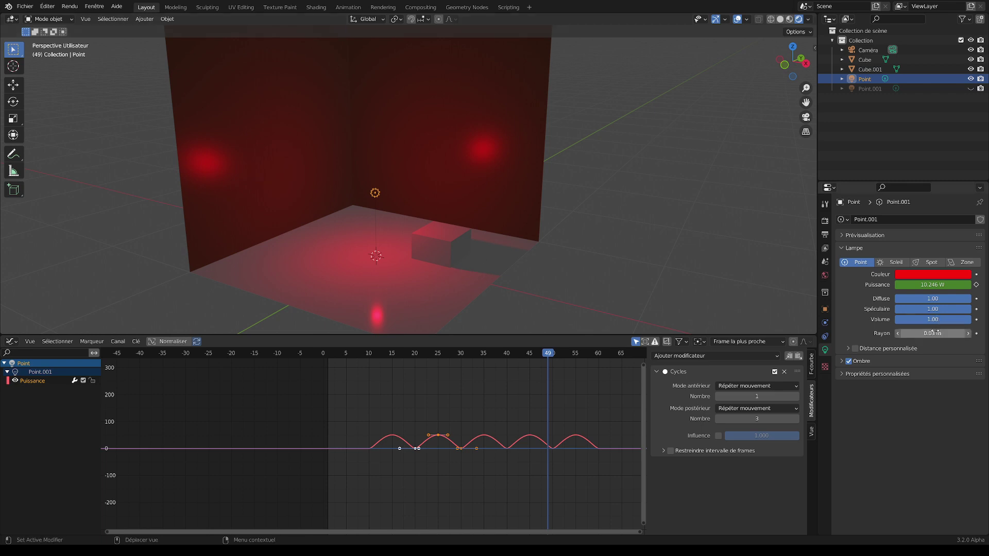
drag(922, 333, 948, 333)
scroll(535, 269, up, 2)
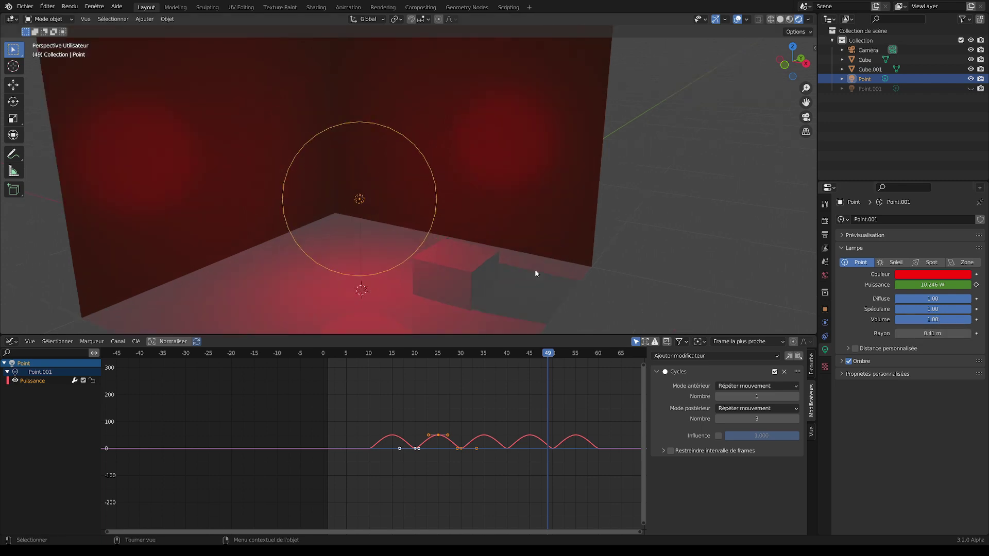
scroll(567, 242, up, 2)
shift+middle_drag(568, 242, 585, 221)
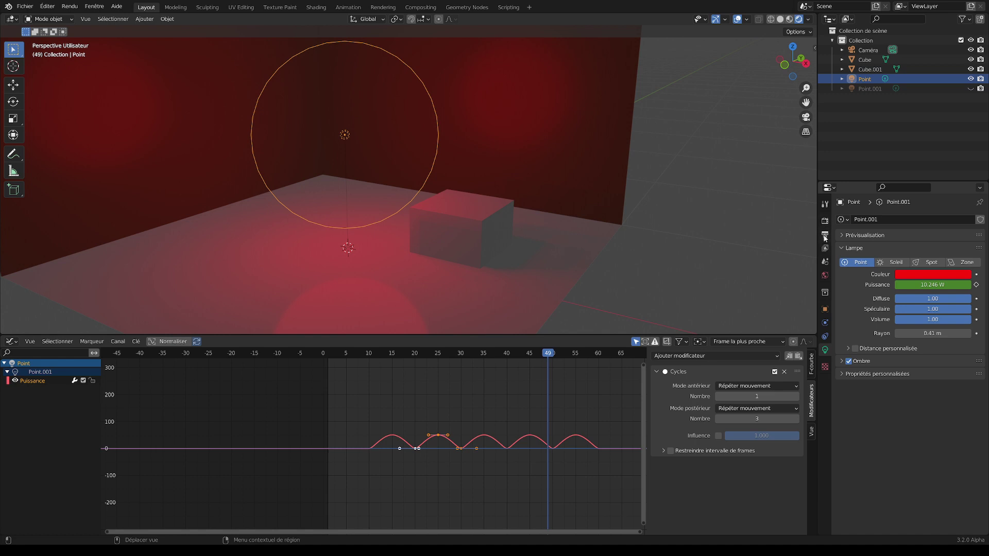
Step: Enable Eevee ambient occlusion in the Render properties
click(825, 234)
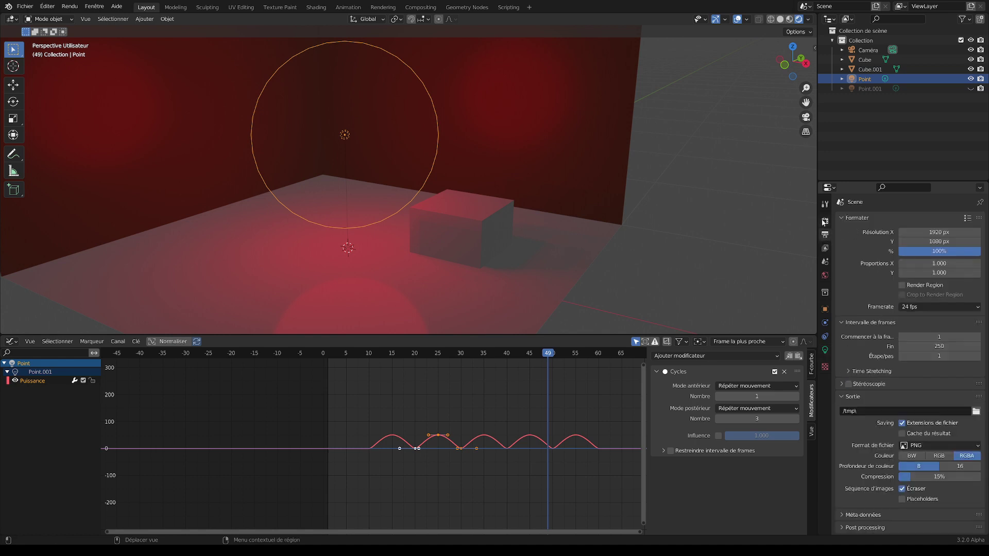
click(825, 220)
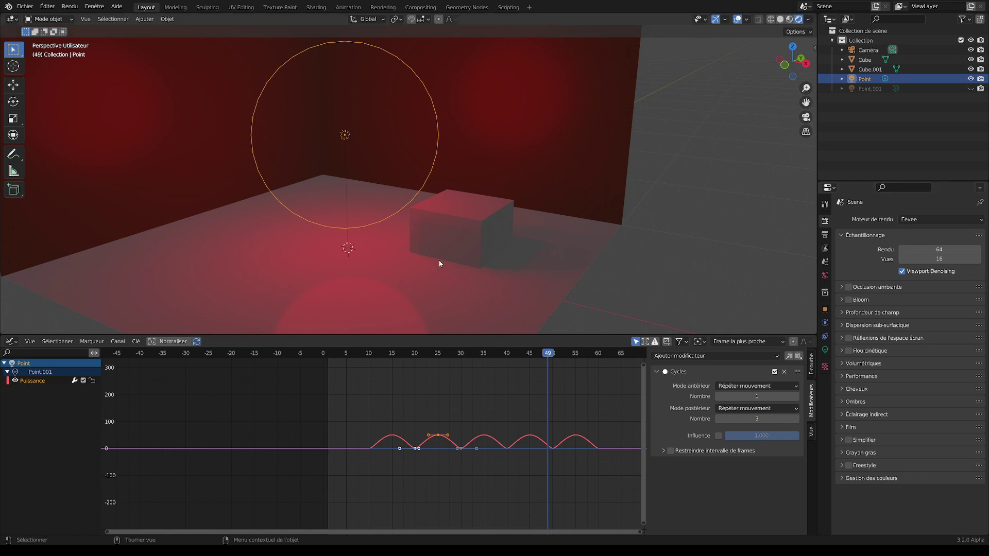
scroll(482, 267, up, 2)
scroll(531, 274, up, 2)
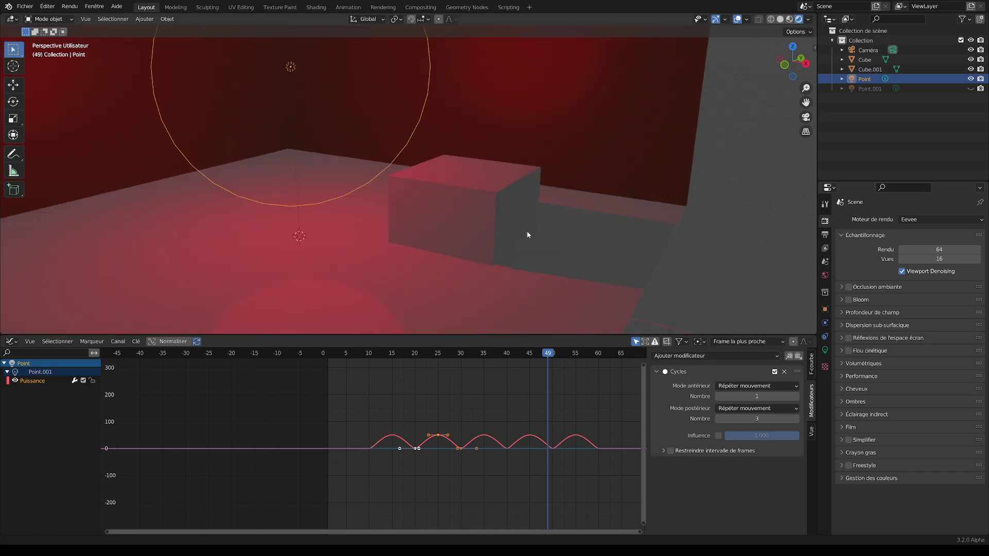
scroll(508, 243, up, 2)
scroll(509, 244, down, 1)
scroll(489, 268, down, 1)
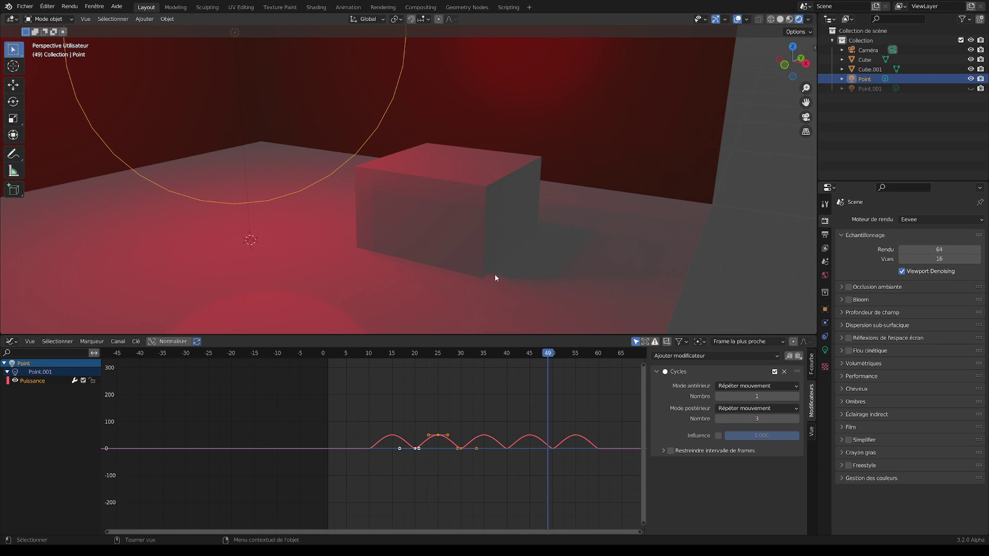
click(848, 287)
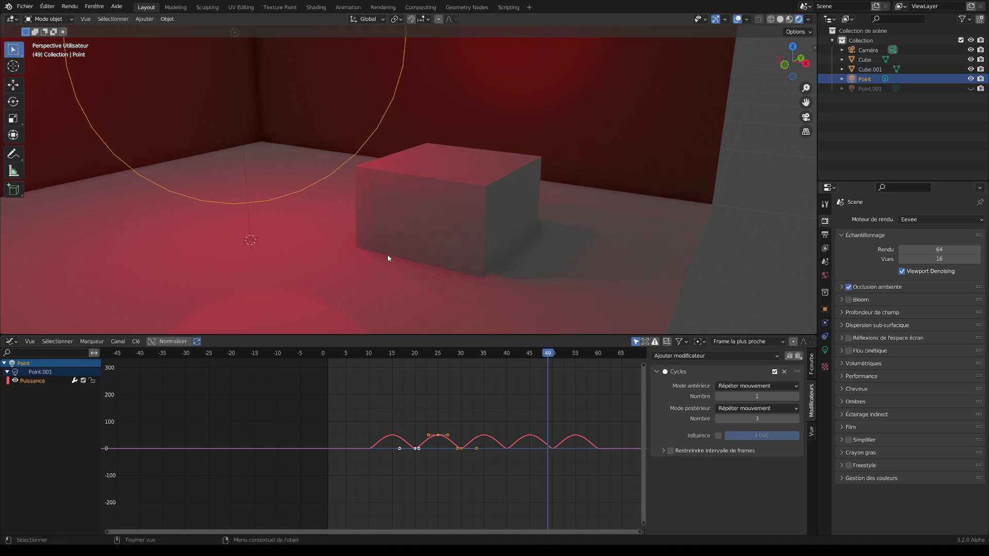
click(849, 287)
Step: Turn on Eevee motion blur and view the room from the front
scroll(596, 201, down, 2)
scroll(601, 210, down, 3)
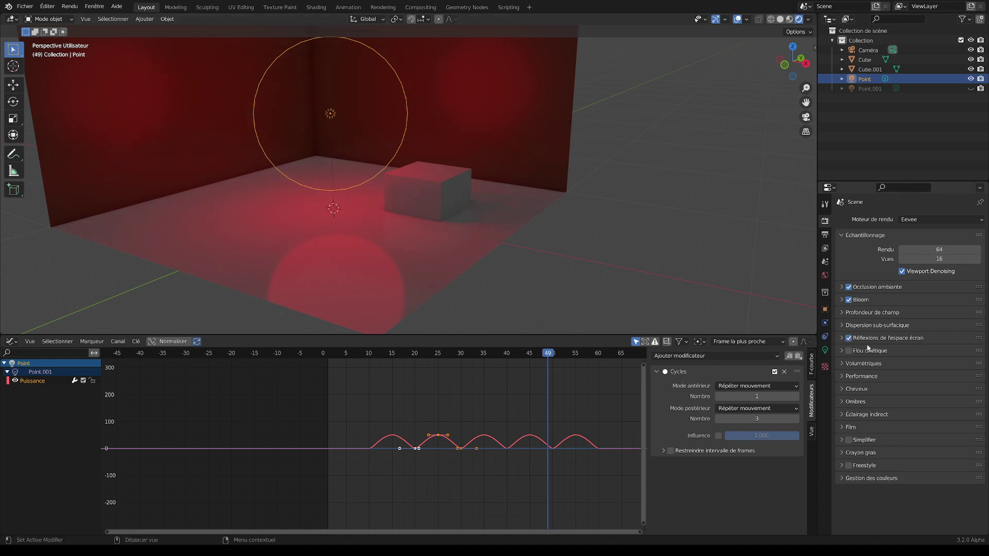
click(848, 351)
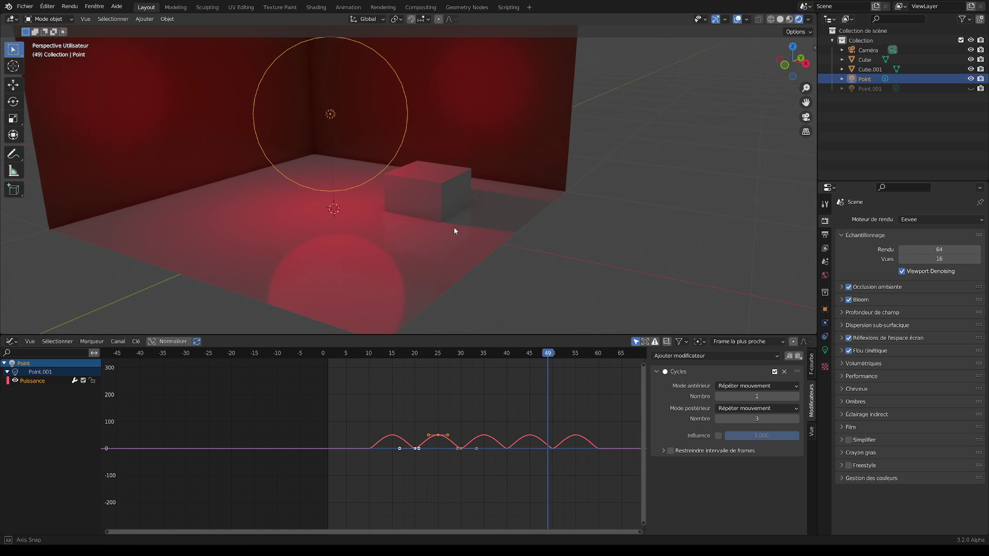
mouse_move(455, 230)
middle_down()
mouse_move(513, 227)
mouse_move(498, 198)
mouse_move(531, 228)
middle_up()
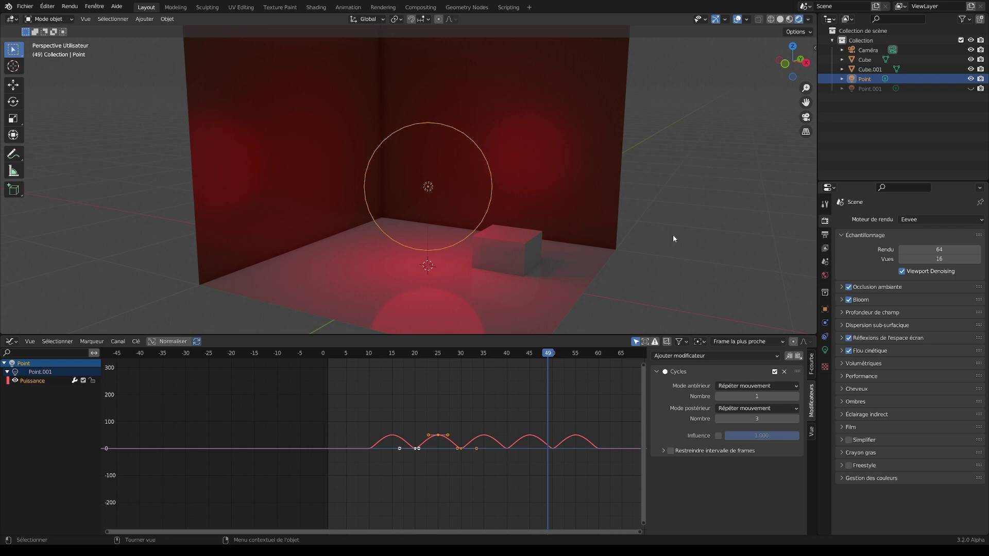
Step: Enable Ombre and Ombres de contact on the red point light, then inspect the cube's shadow
click(824, 351)
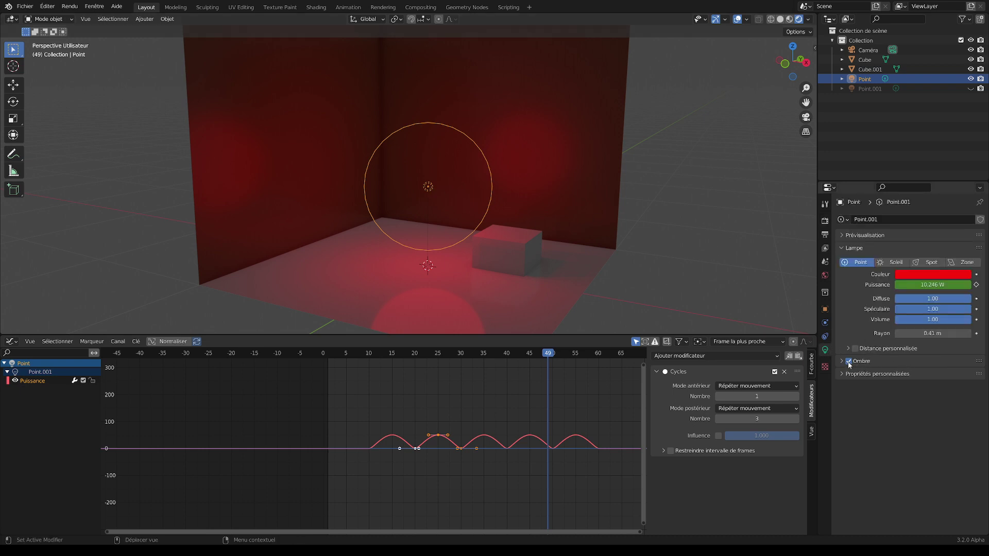
click(848, 362)
click(842, 362)
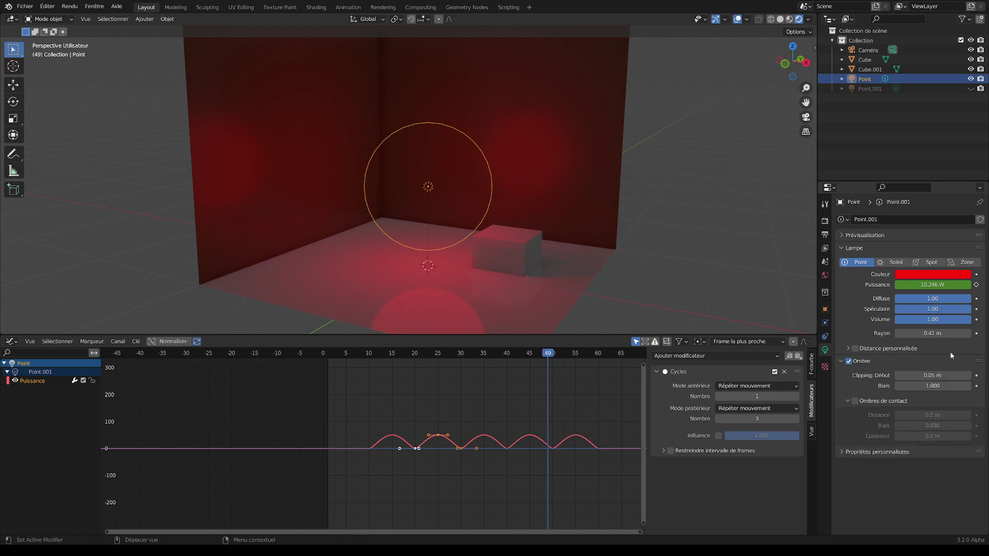
click(855, 400)
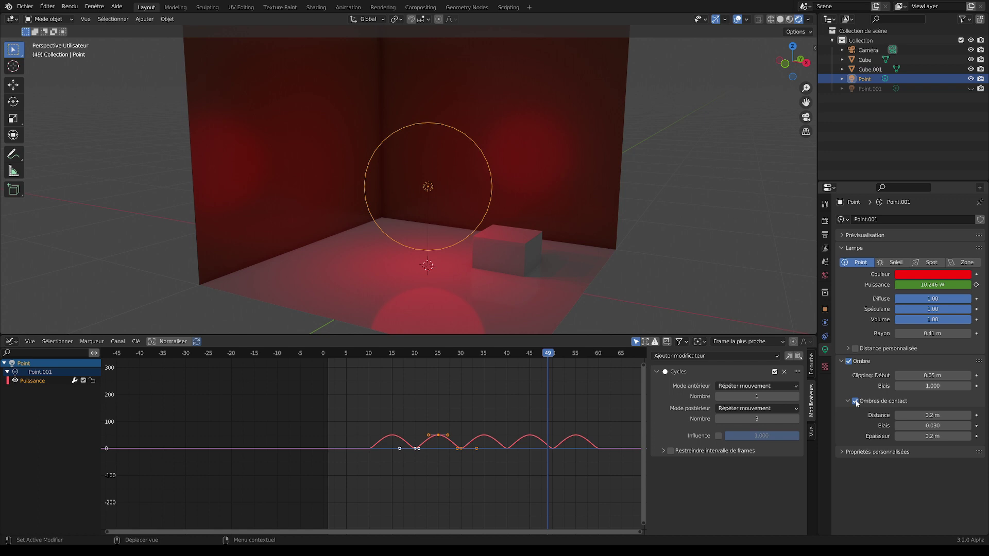
scroll(595, 258, up, 1)
scroll(691, 261, up, 2)
shift+middle_drag(690, 261, 574, 177)
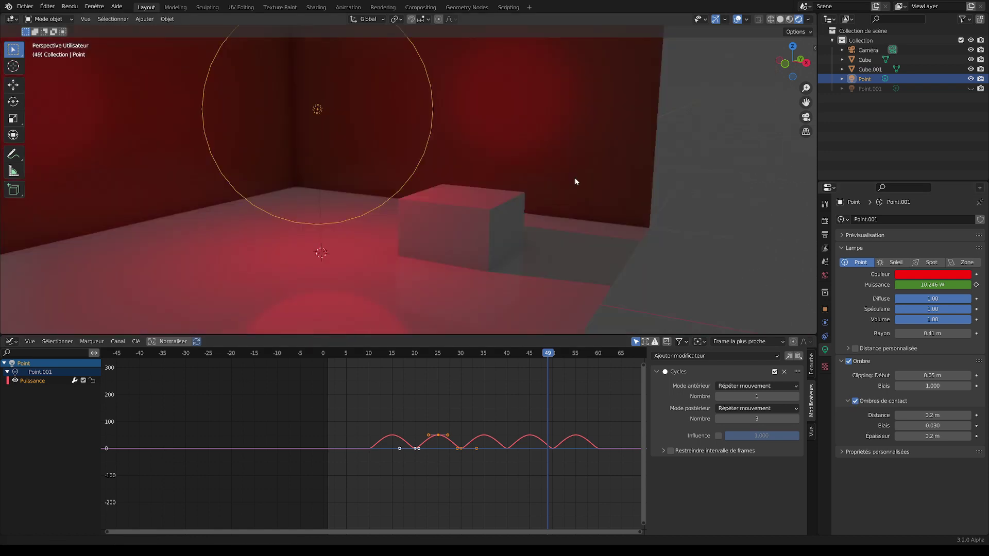
scroll(577, 199, up, 1)
scroll(578, 203, up, 1)
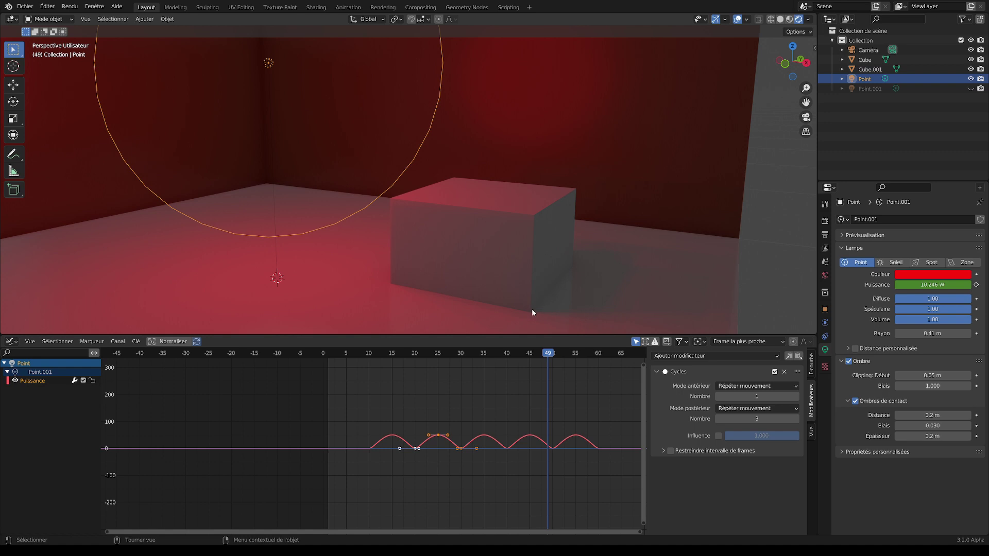
scroll(536, 304, down, 1)
scroll(541, 295, down, 1)
scroll(541, 295, down, 2)
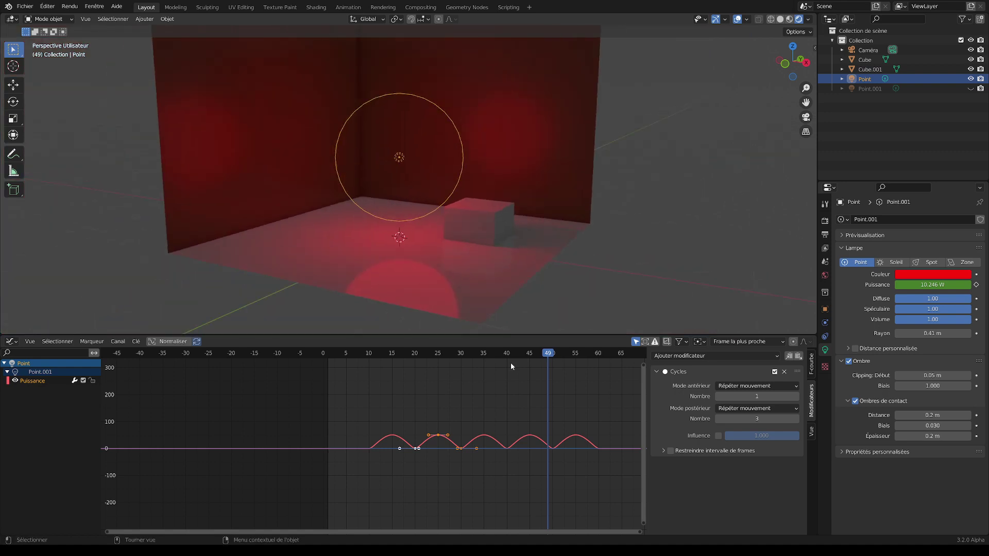
Step: Play from frame 12 and raise the Cycles modifier's after-repeat count to 211
click(378, 353)
key(space)
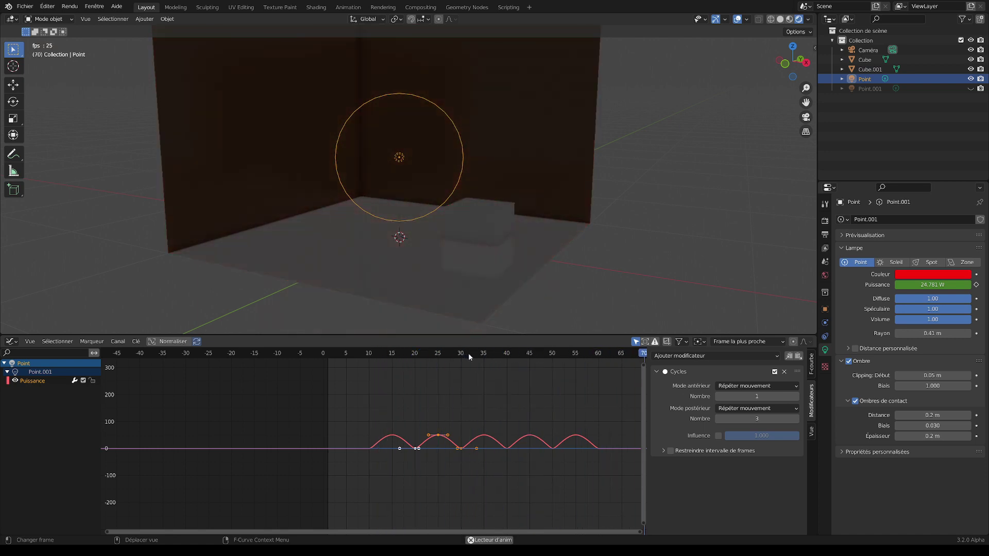
click(378, 355)
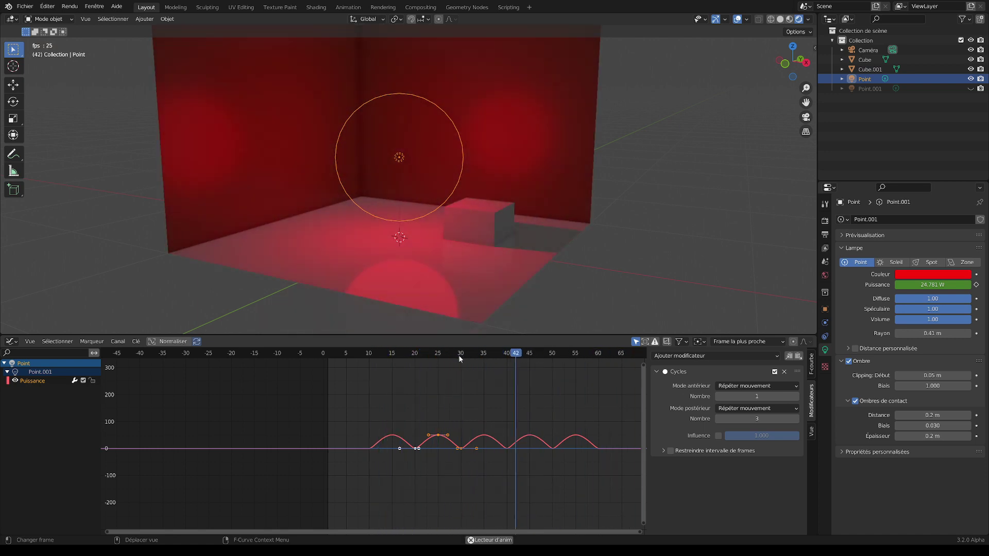
drag(749, 418, 796, 418)
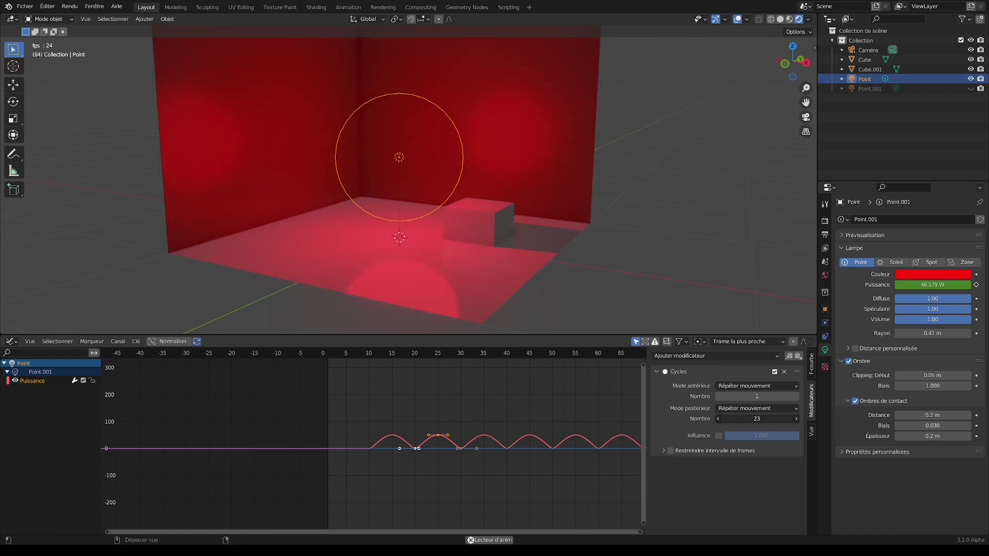
scroll(472, 380, down, 5)
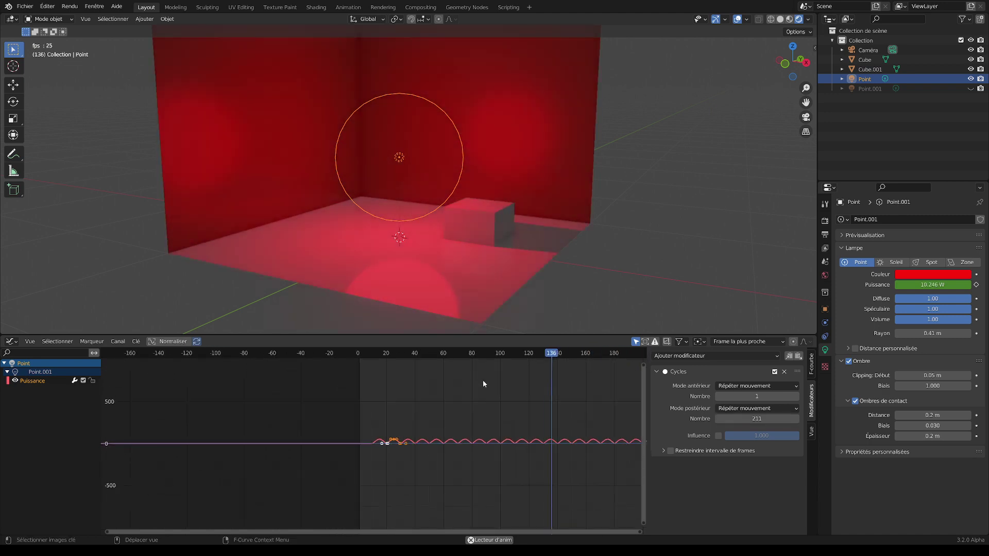
scroll(480, 262, down, 3)
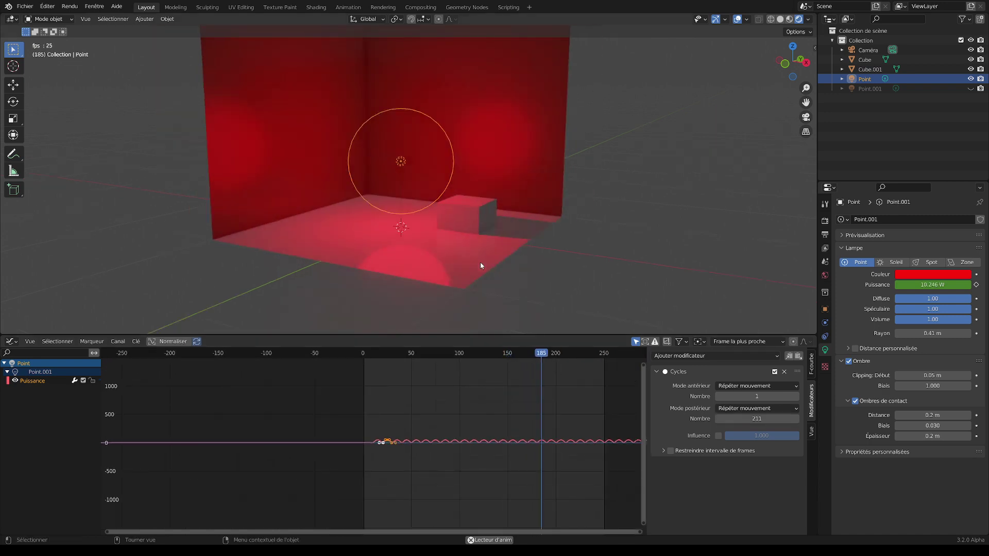
middle_drag(480, 262, 560, 269)
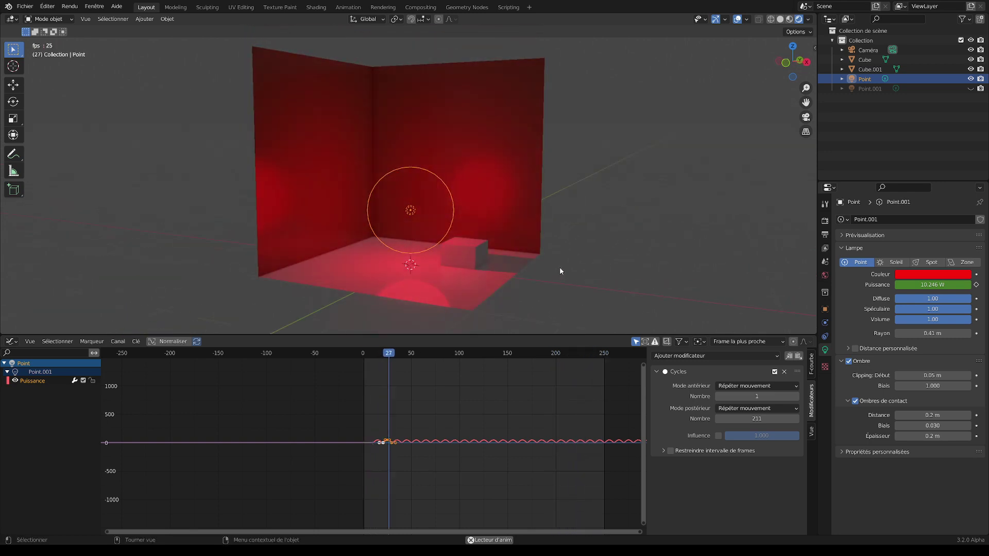